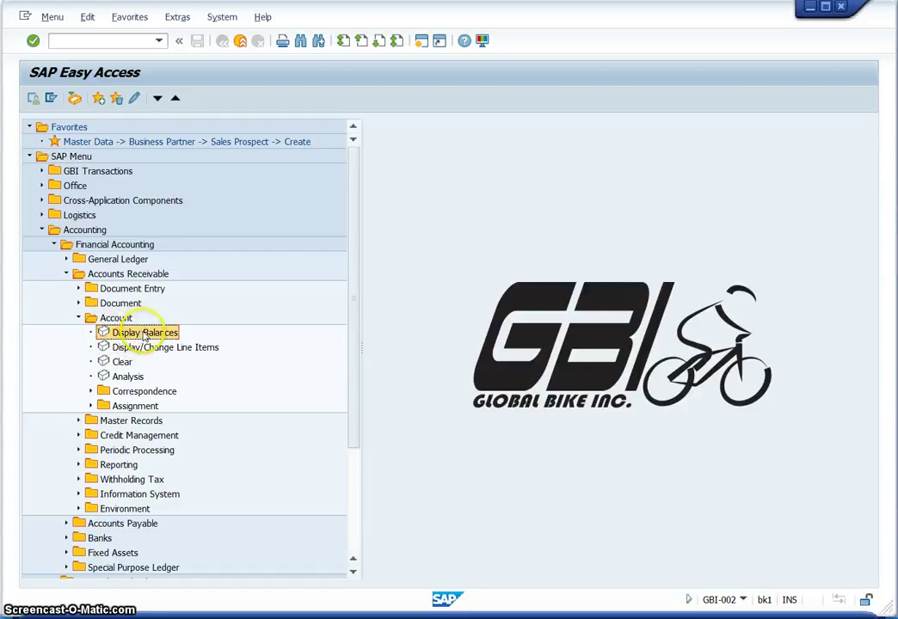
- Open the Display Balances transaction under the Accounts Receivable account functions
double_click(145, 333)
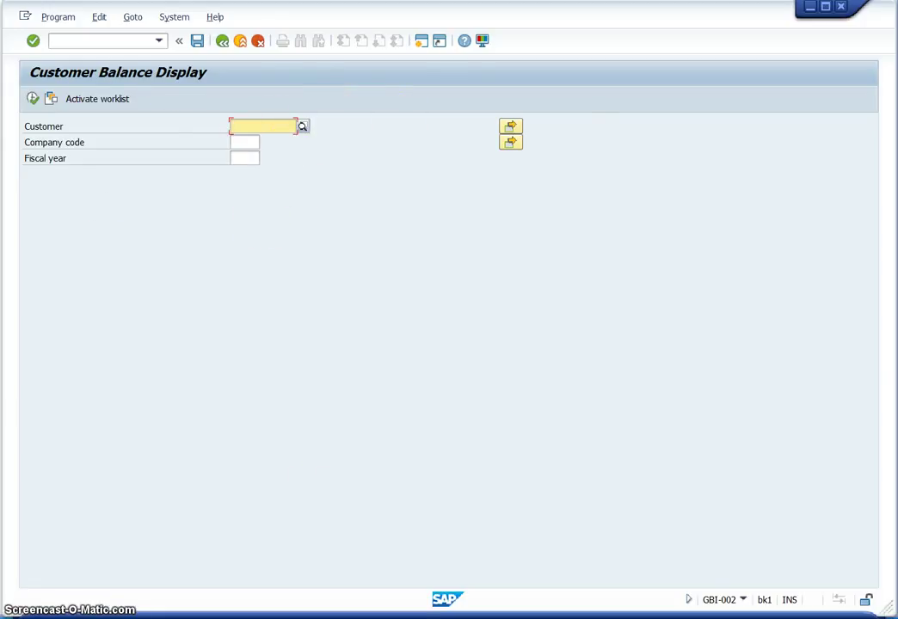
- Switch to SAP exercise 01.pdf in Adobe Reader, highlight the step 1.2 instruction, and compare it with the Customer Balance Display screen in SAP
key(alt+Tab)
scroll(405, 470, down, 10)
scroll(400, 479, down, 20)
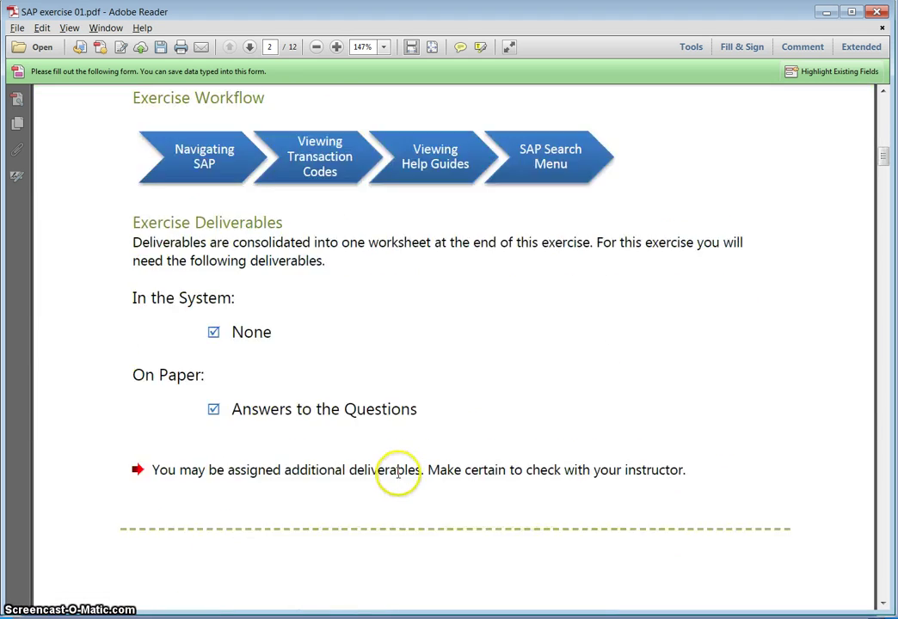
scroll(398, 478, down, 8)
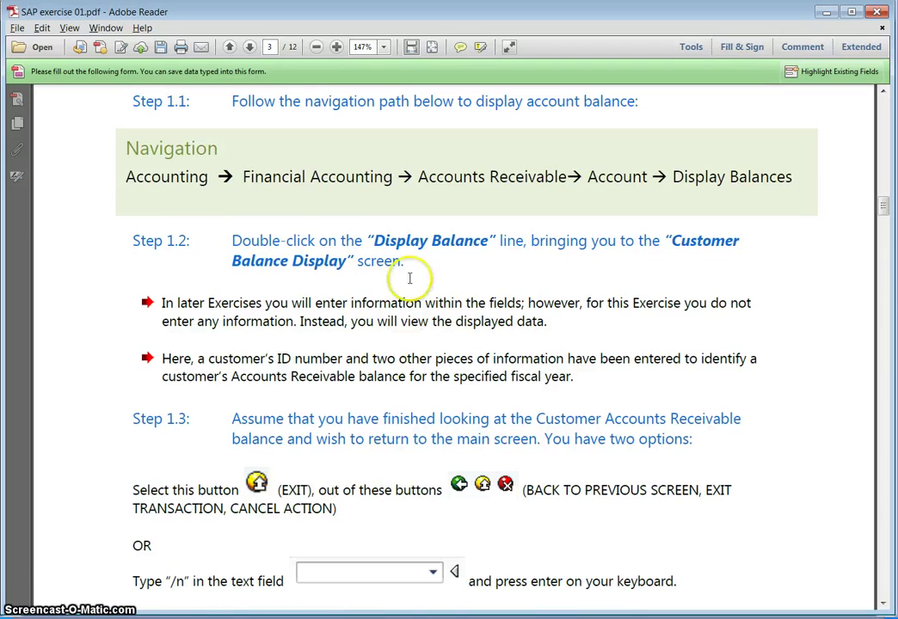
drag(233, 240, 293, 241)
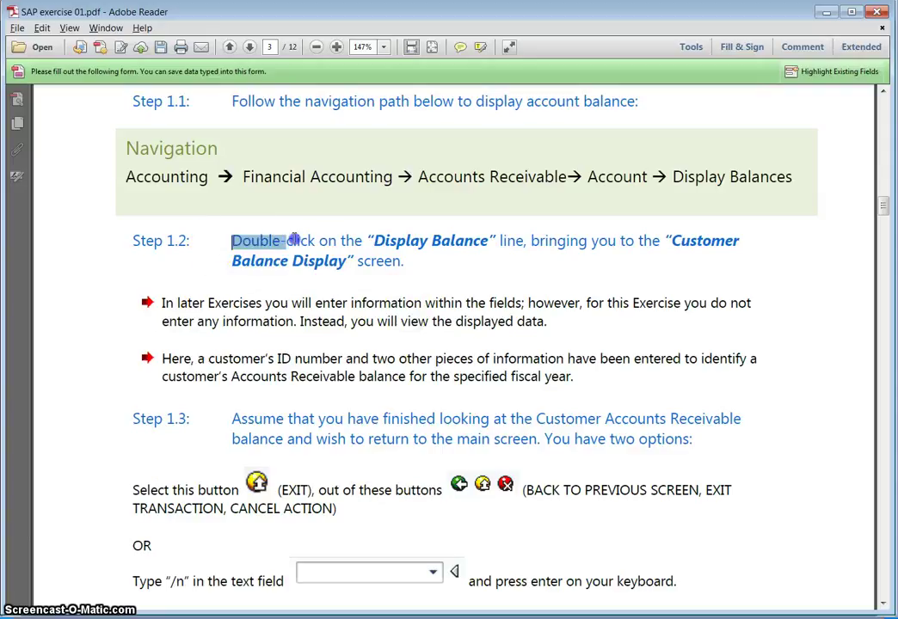
drag(368, 241, 575, 237)
drag(636, 242, 416, 270)
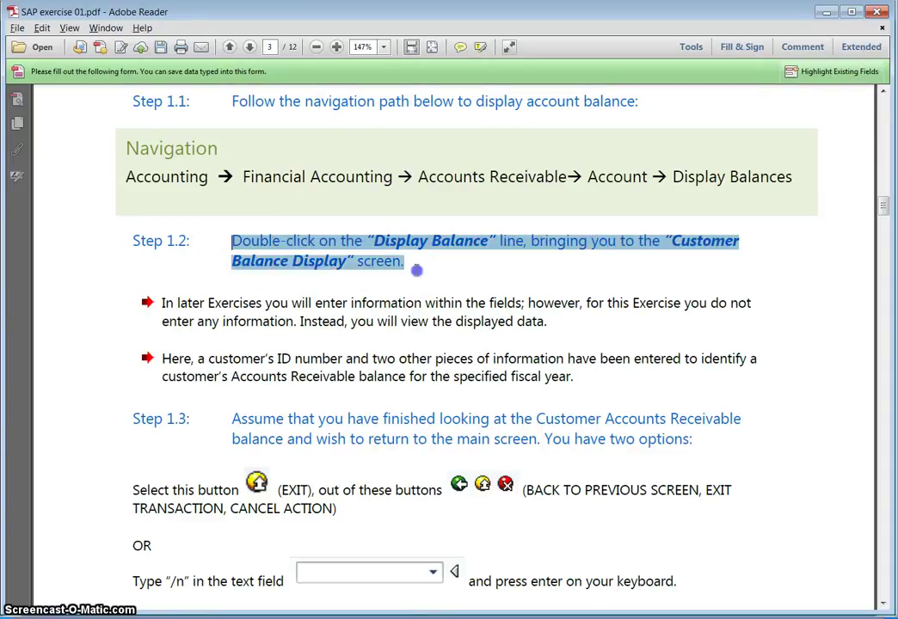
key(alt+Tab)
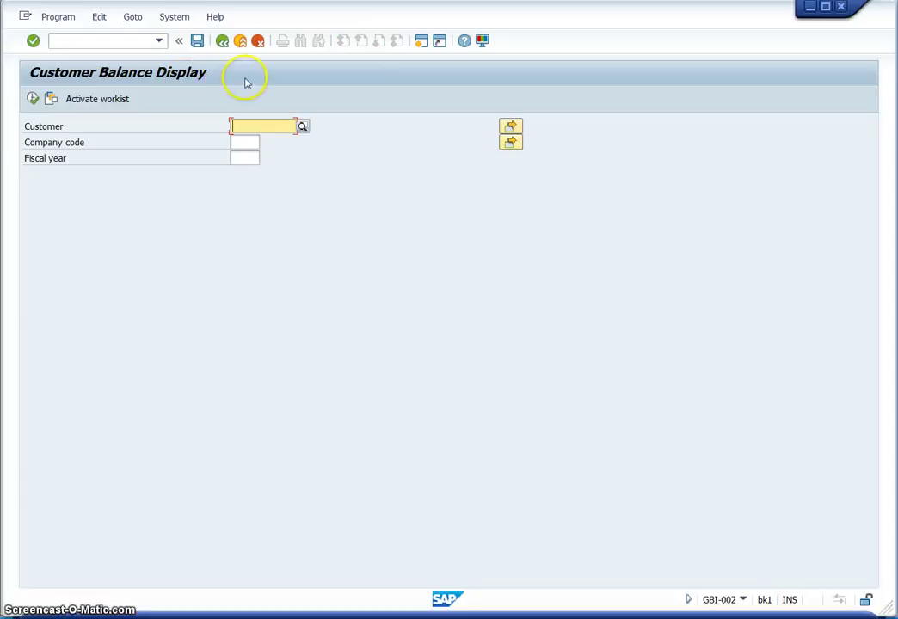
- Read the notes below step 1.2 in the exercise PDF and examine the Company code and Fiscal year fields in SAP
key(alt+Tab)
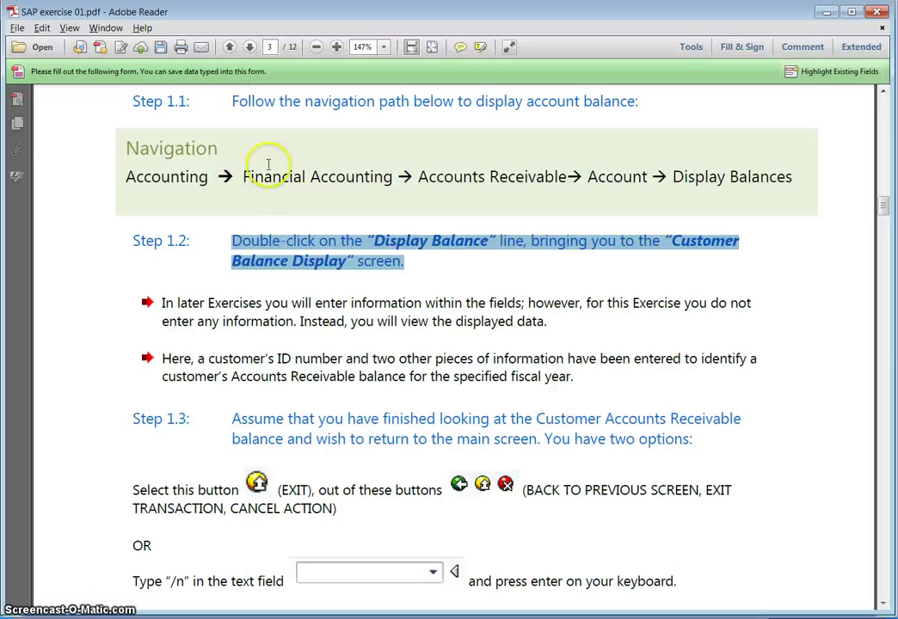
scroll(266, 327, down, 1)
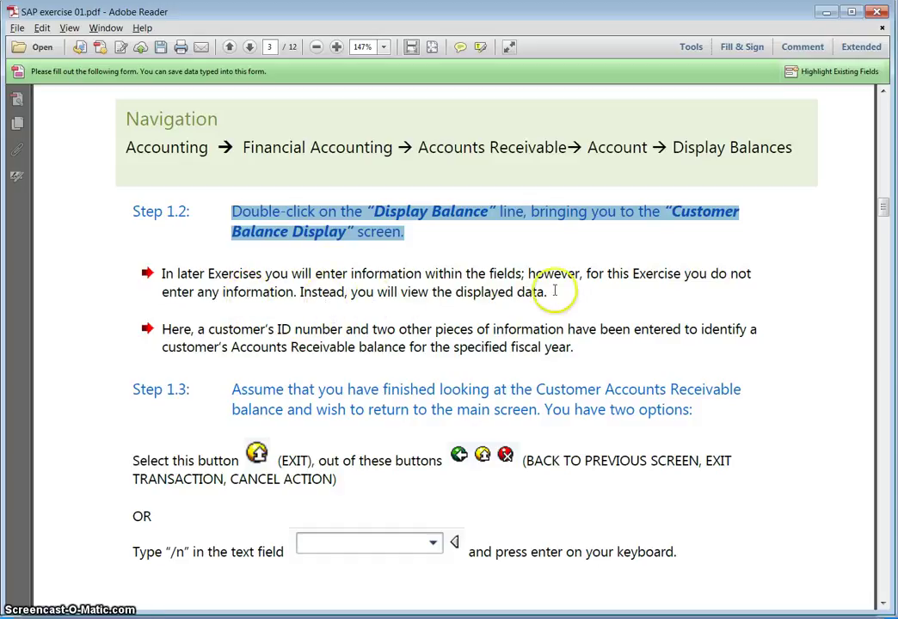
scroll(555, 291, down, 2)
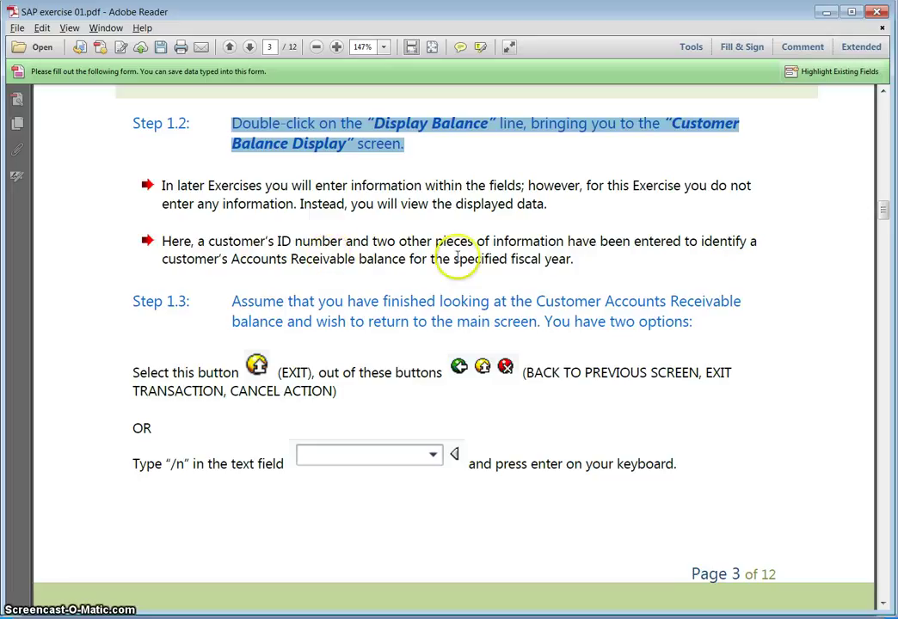
scroll(595, 285, down, 1)
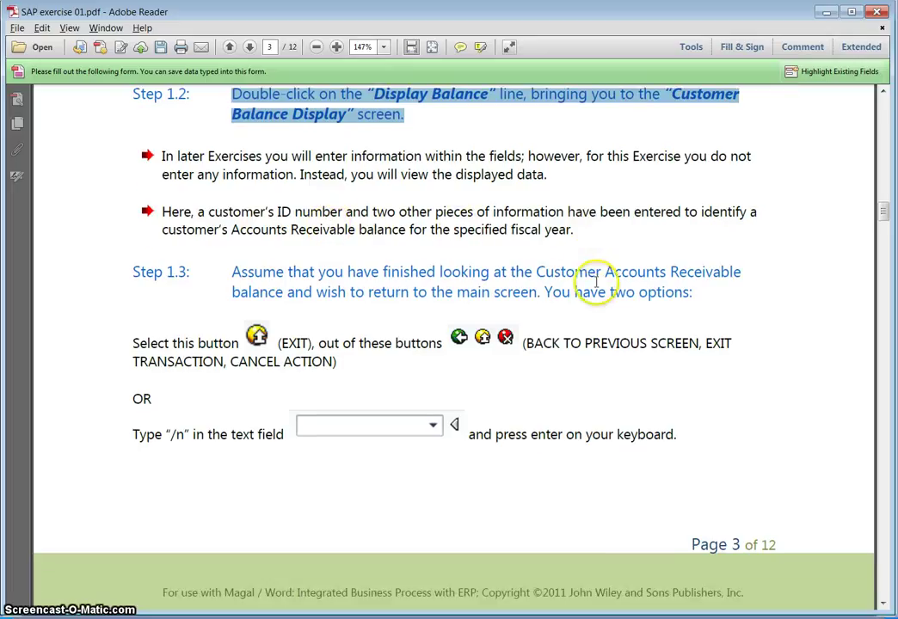
scroll(595, 281, down, 1)
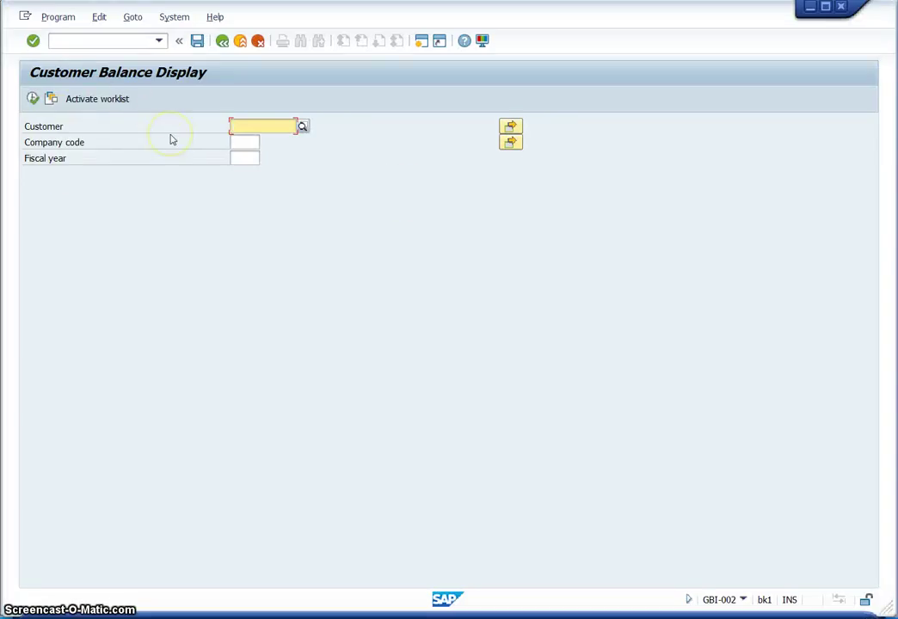
click(242, 142)
click(241, 159)
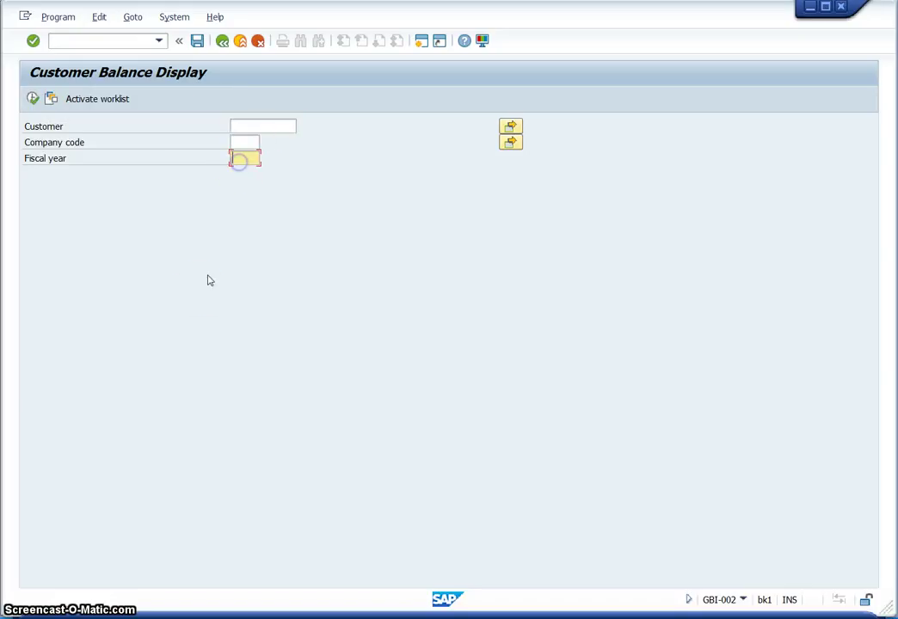
click(200, 289)
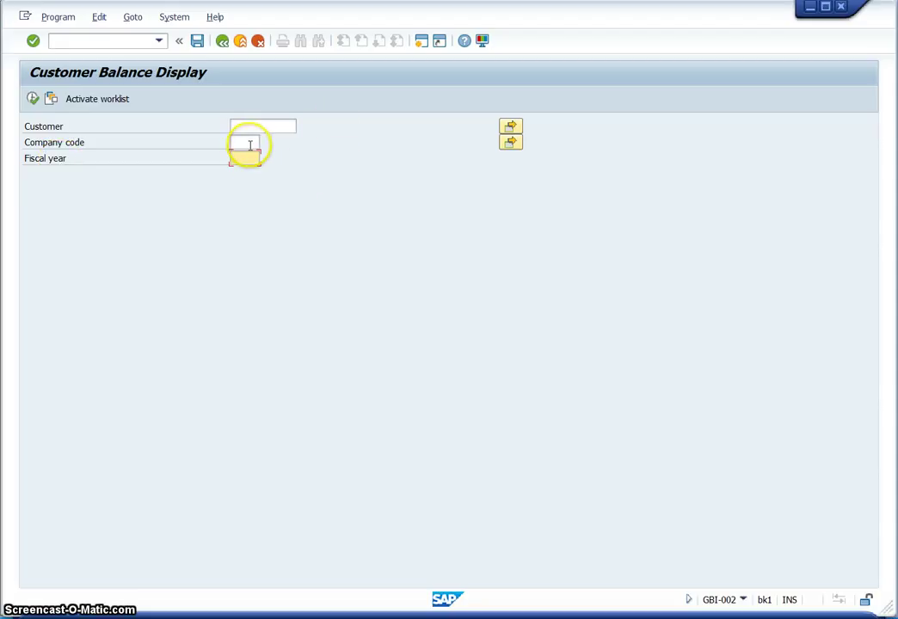
- Switch to the exercise PDF and read the exit options in step 1.3 and questions Q1 to Q3
key(alt+Tab)
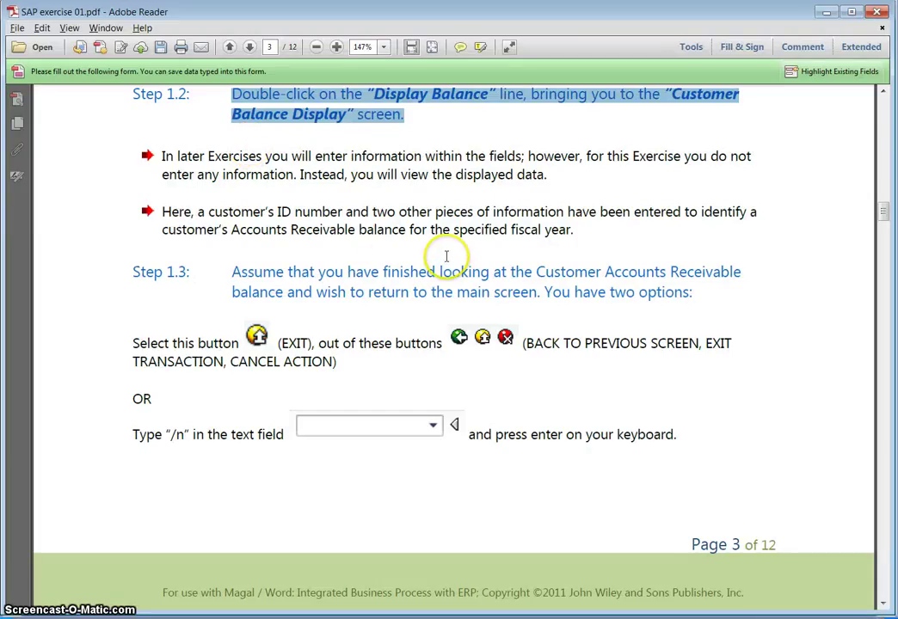
scroll(446, 256, down, 3)
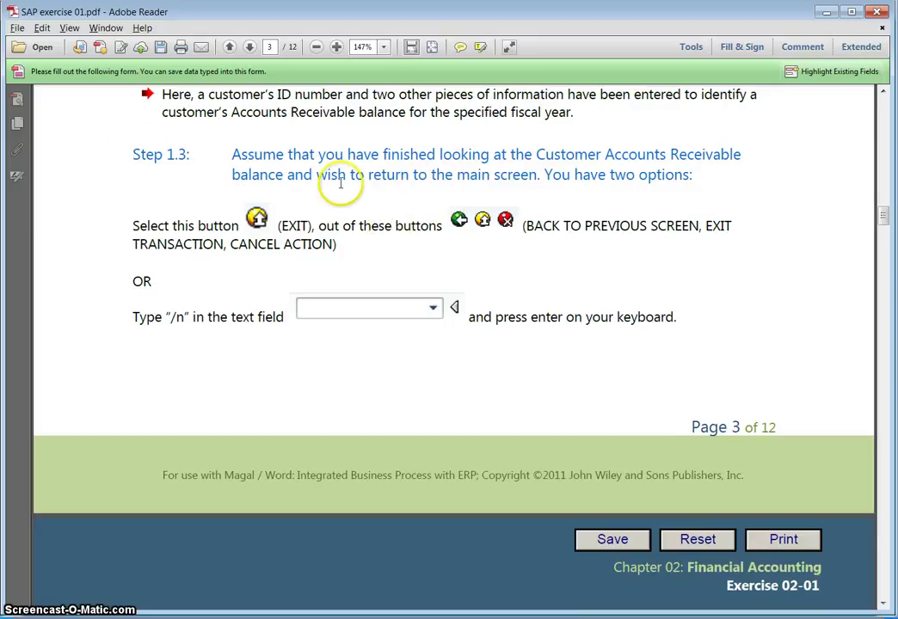
scroll(217, 236, up, 1)
scroll(267, 213, down, 1)
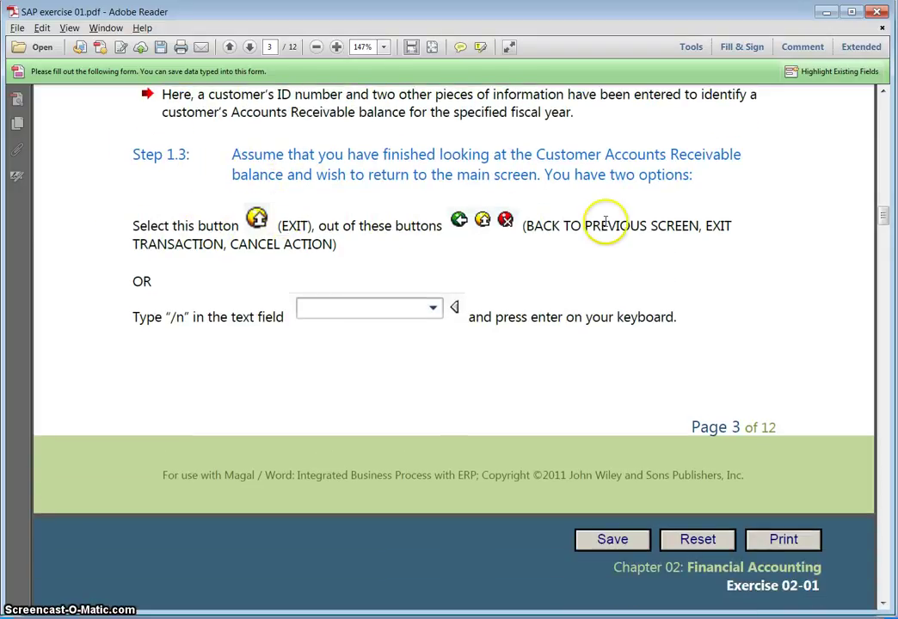
scroll(434, 246, down, 3)
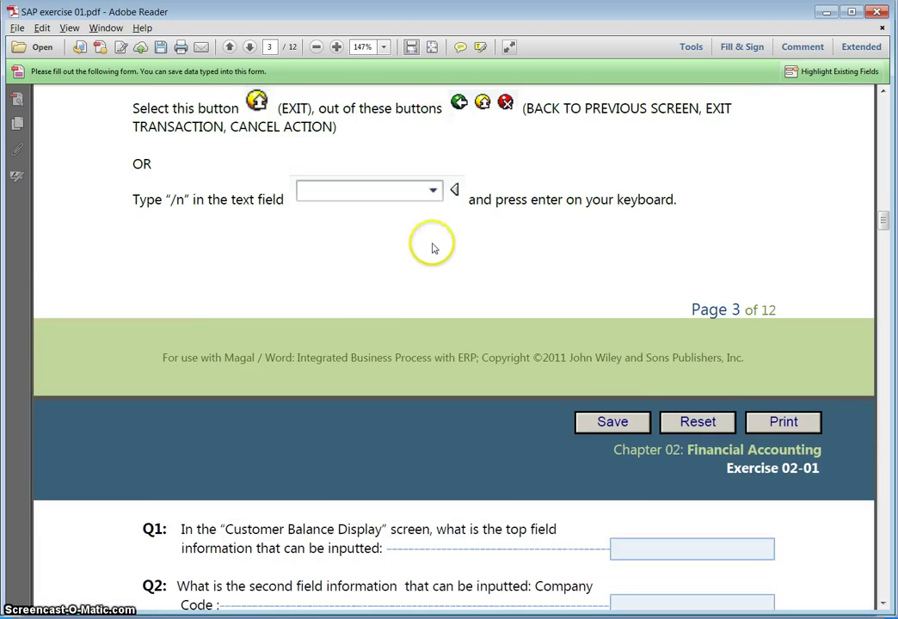
scroll(433, 247, down, 5)
scroll(433, 241, up, 2)
scroll(433, 241, down, 4)
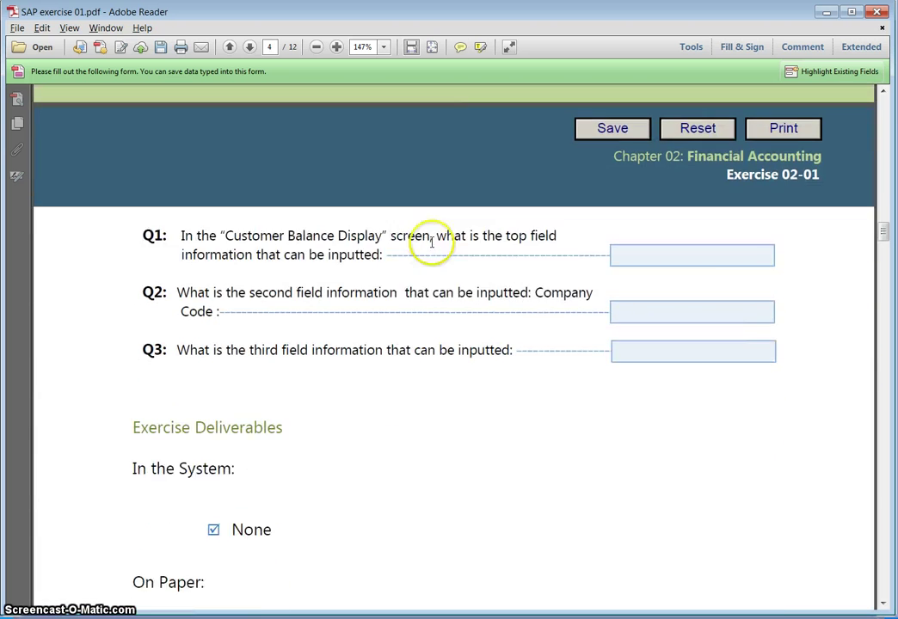
scroll(432, 242, up, 12)
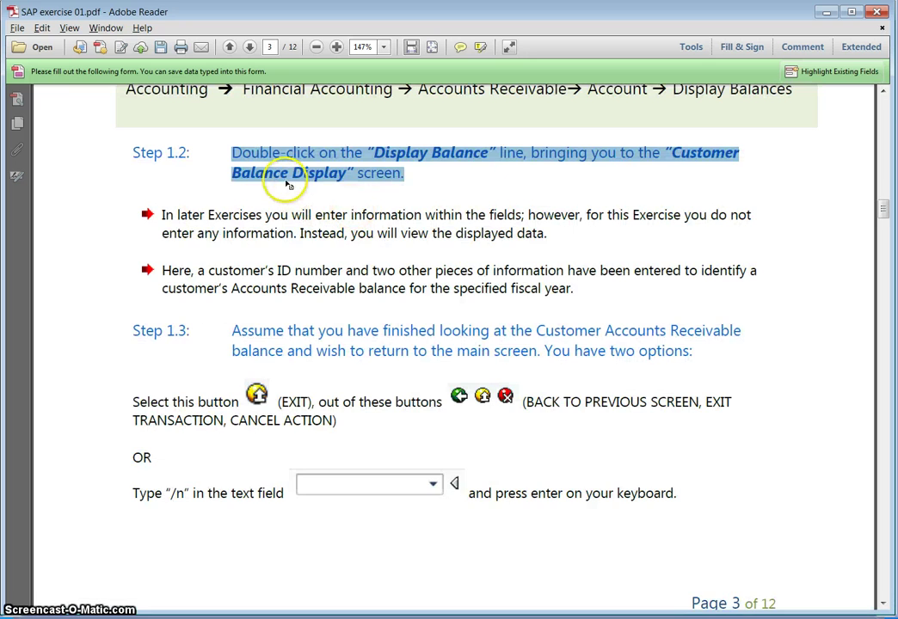
scroll(288, 183, down, 15)
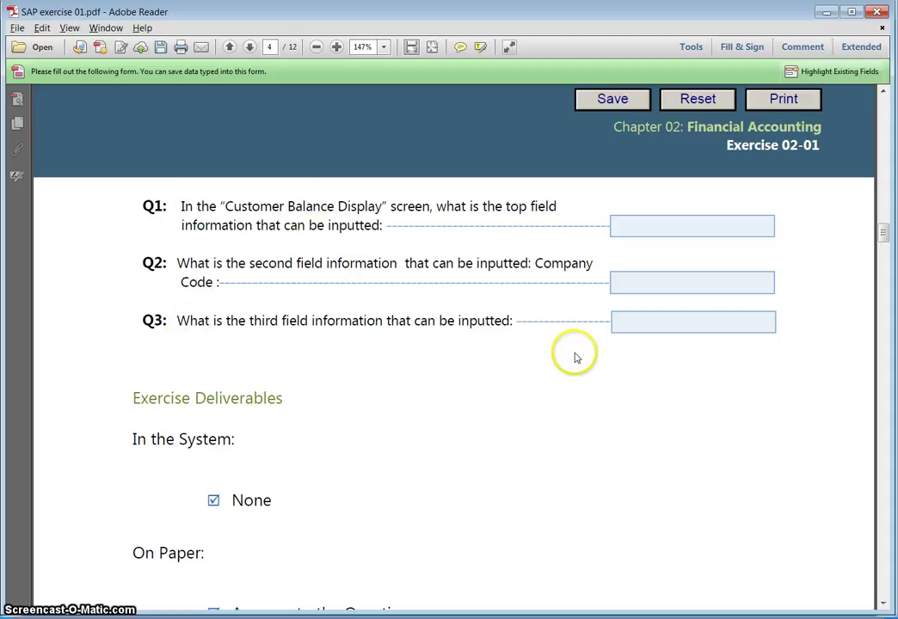
- Check the top field of SAP's Customer Balance Display screen and answer Q1 in the exercise PDF with "customer"
click(659, 223)
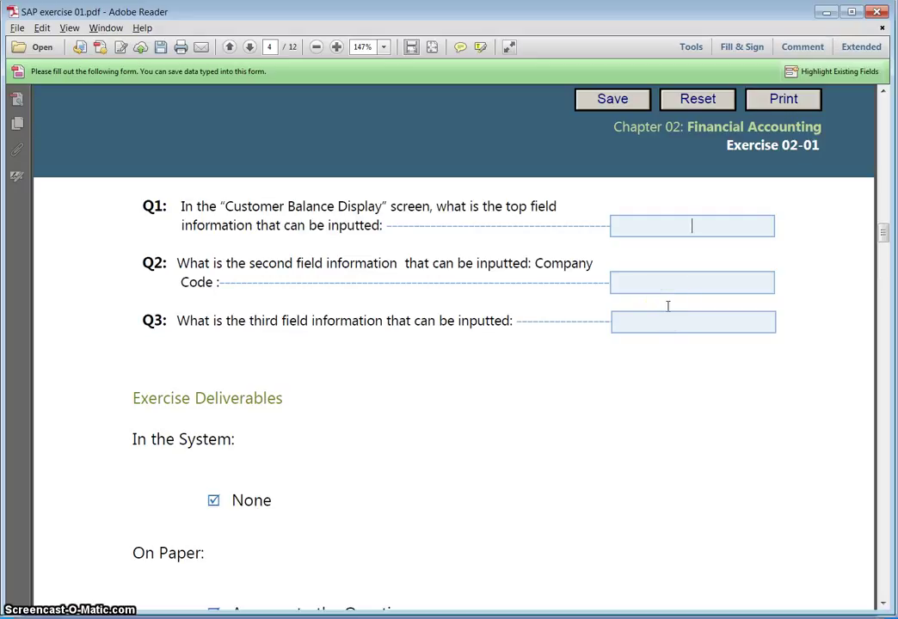
scroll(602, 320, up, 2)
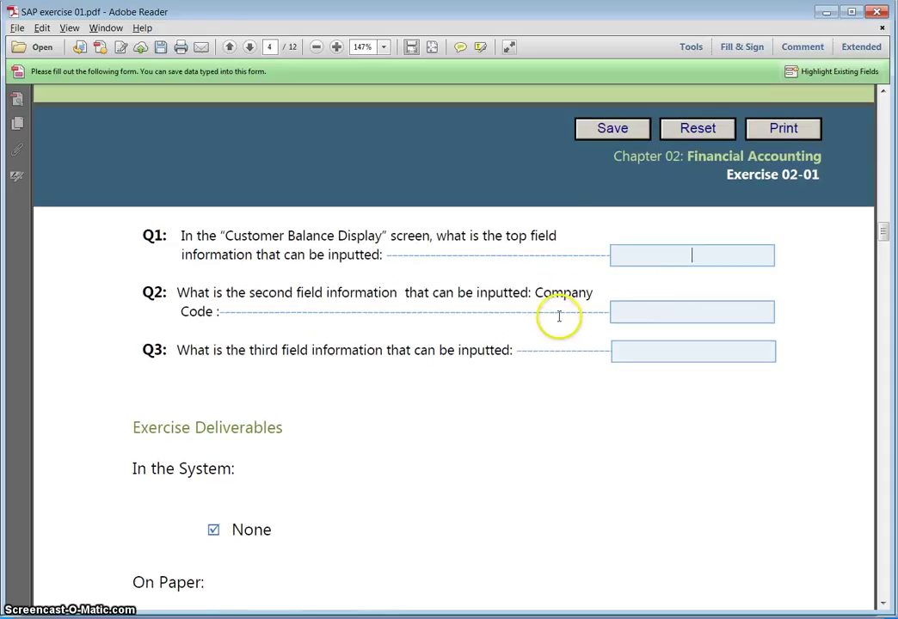
scroll(230, 292, up, 3)
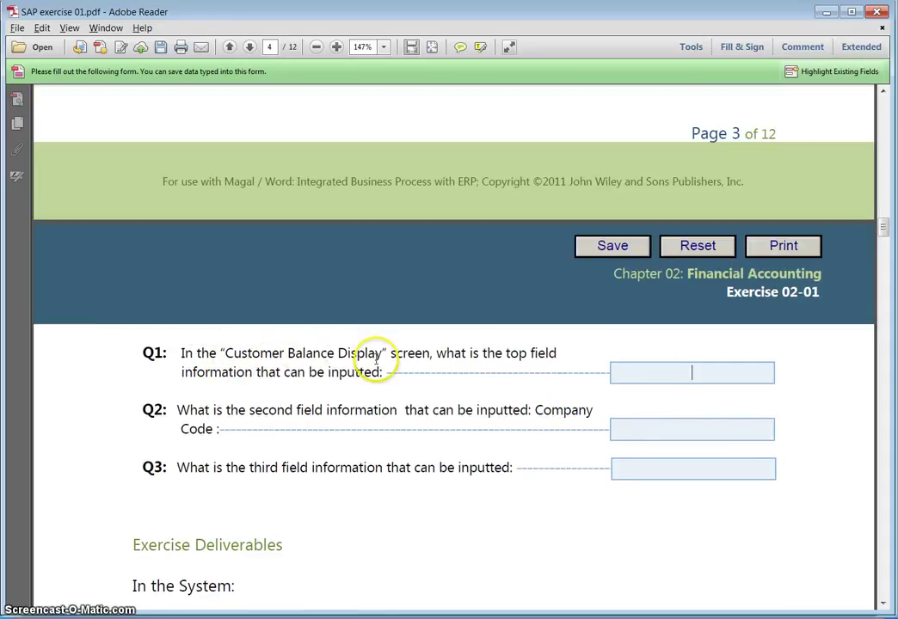
key(alt+Tab)
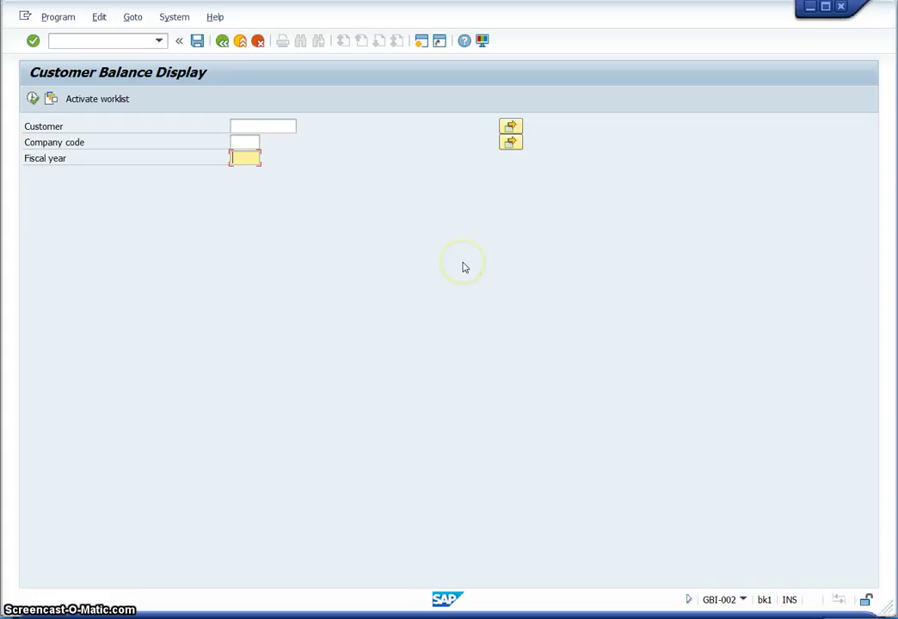
key(alt+Tab)
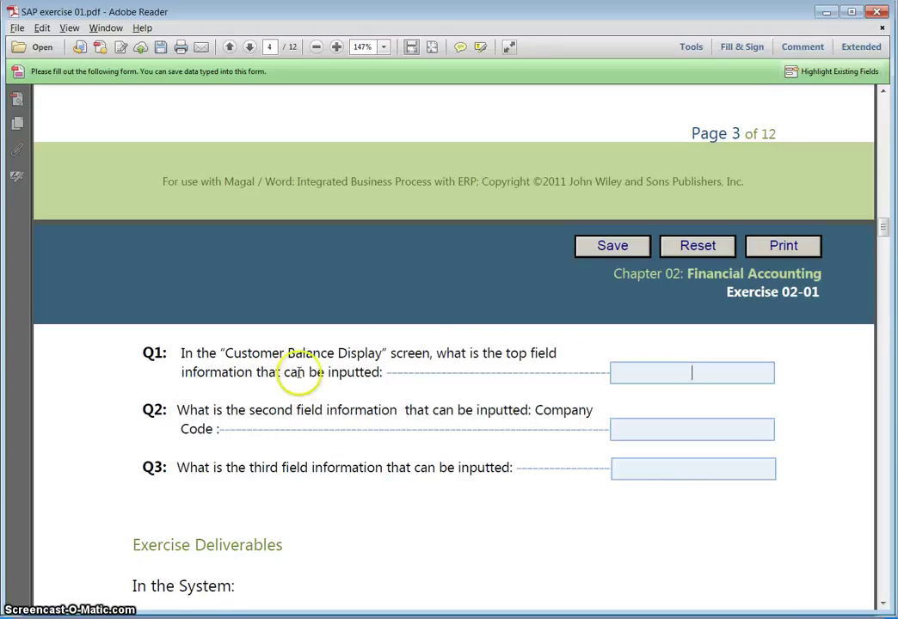
key(alt+Tab)
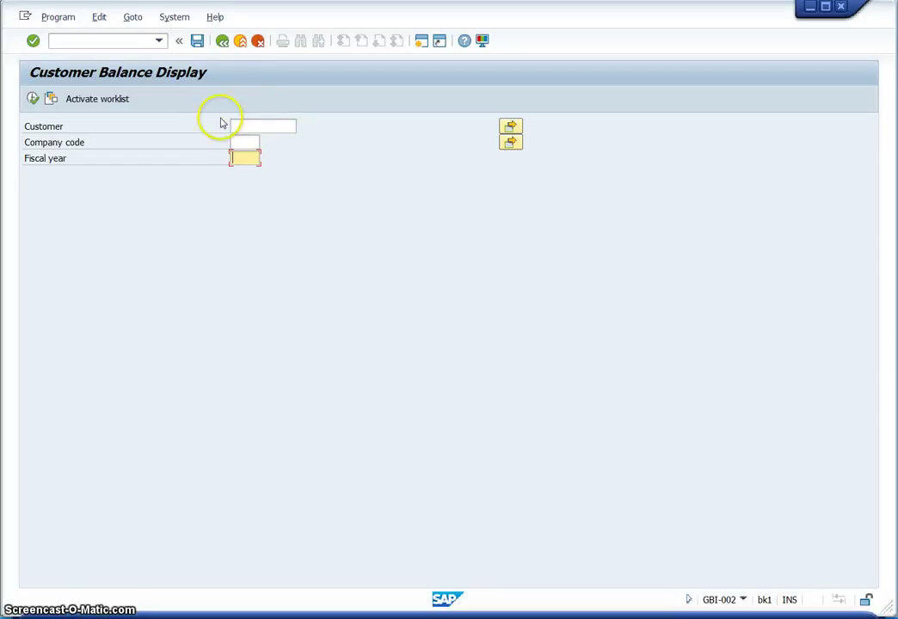
click(279, 126)
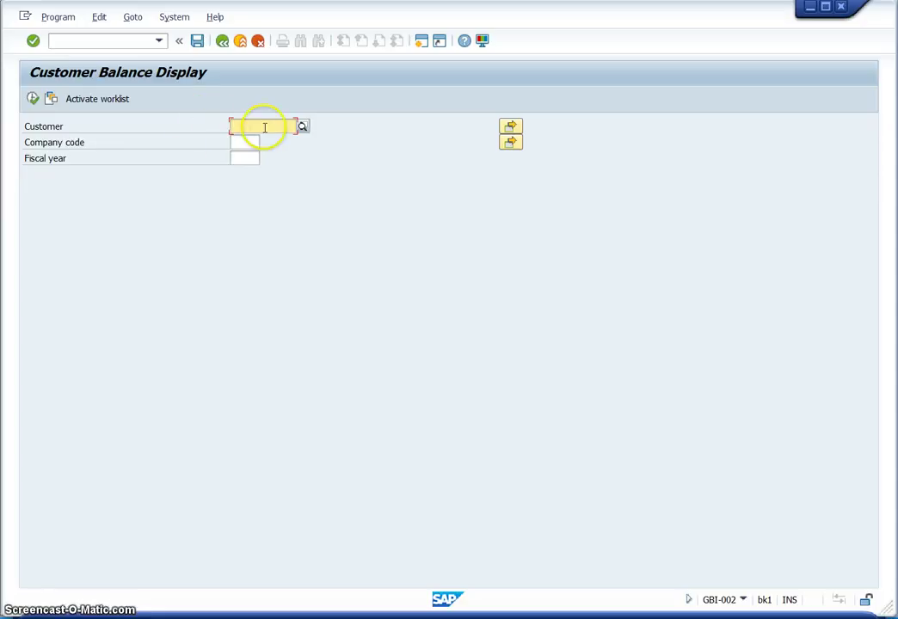
drag(124, 127, 19, 126)
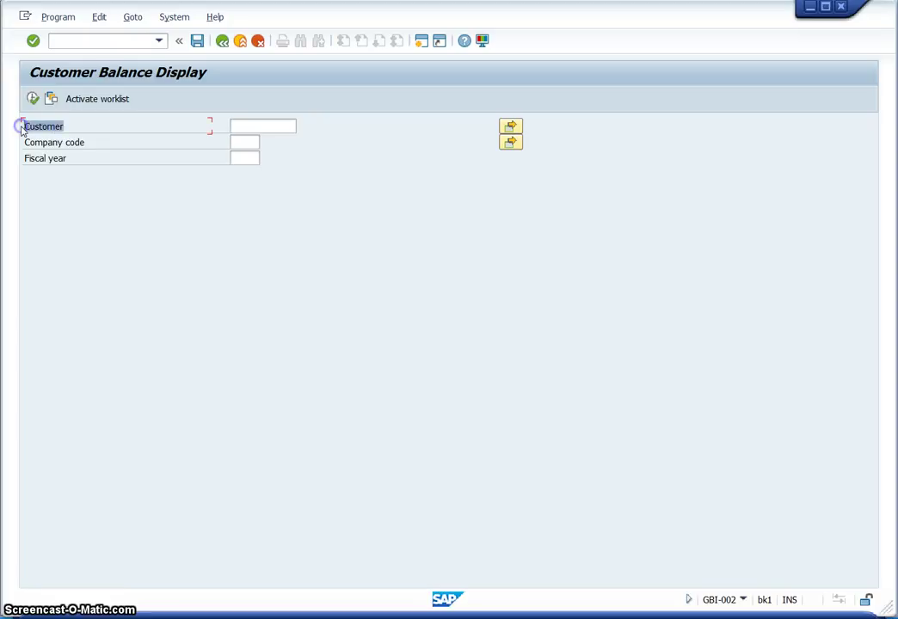
key(alt+Tab)
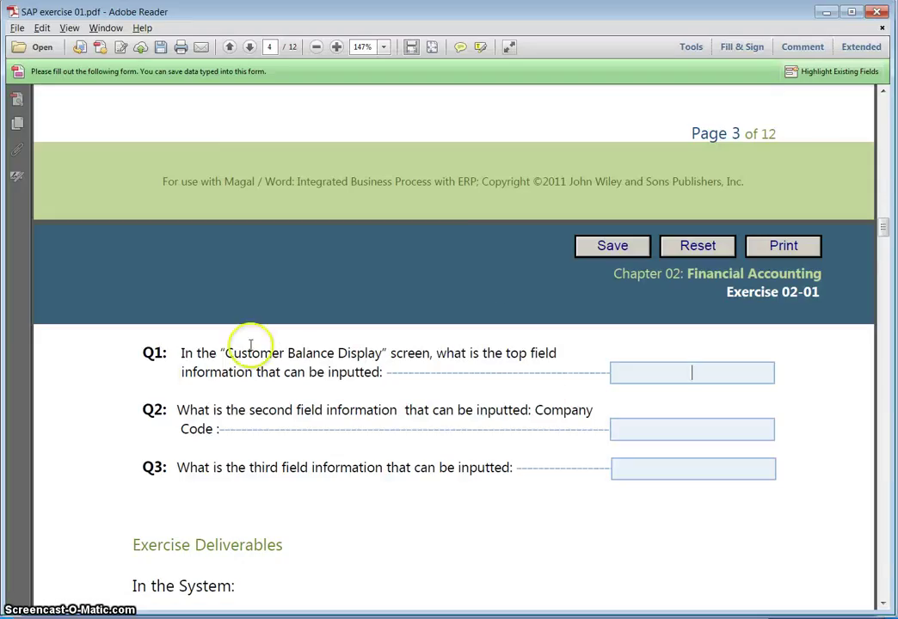
click(627, 373)
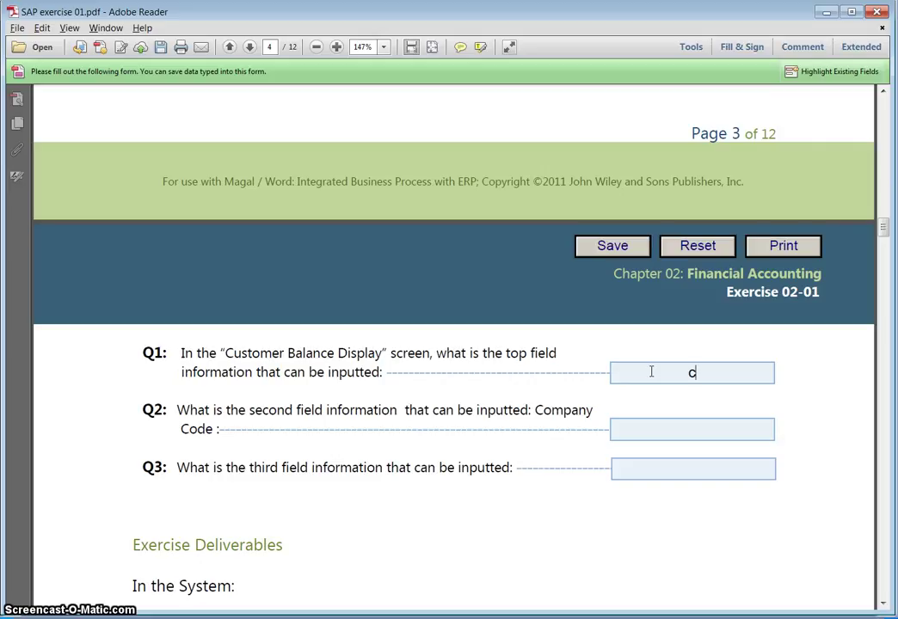
text(customer)
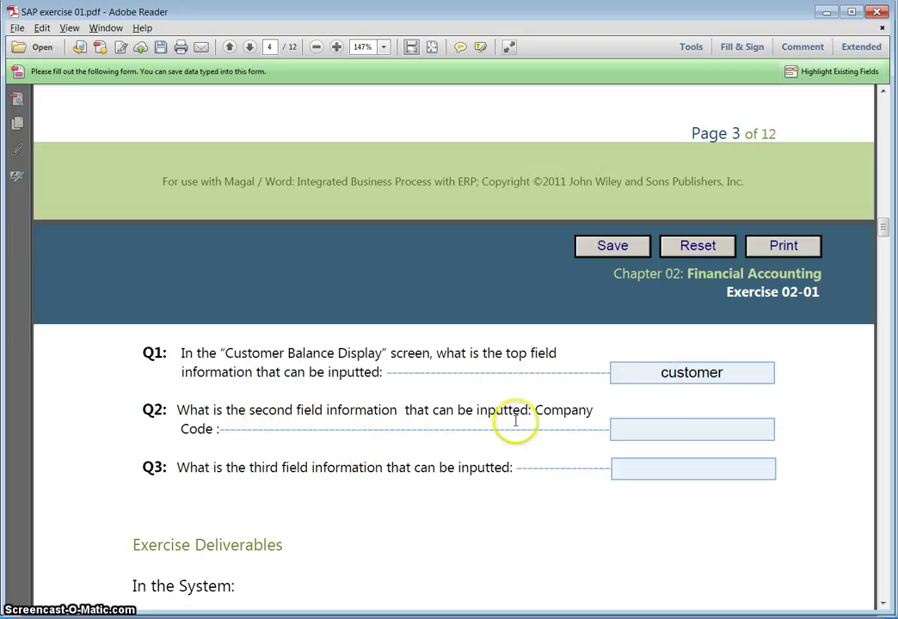
- Check the second field on the SAP screen and answer Q2 in the exercise PDF with "company code"
key(alt+Tab)
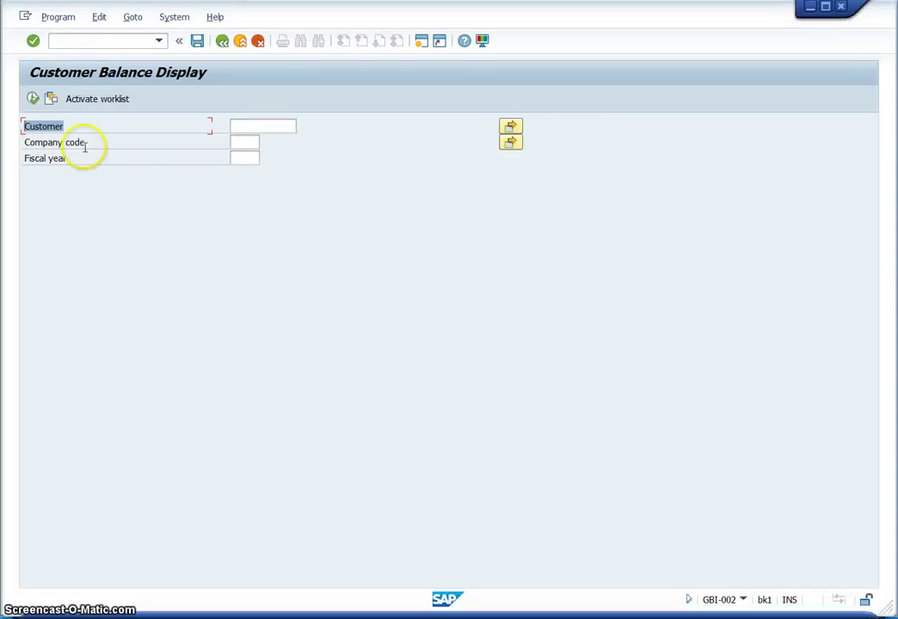
key(alt+Tab)
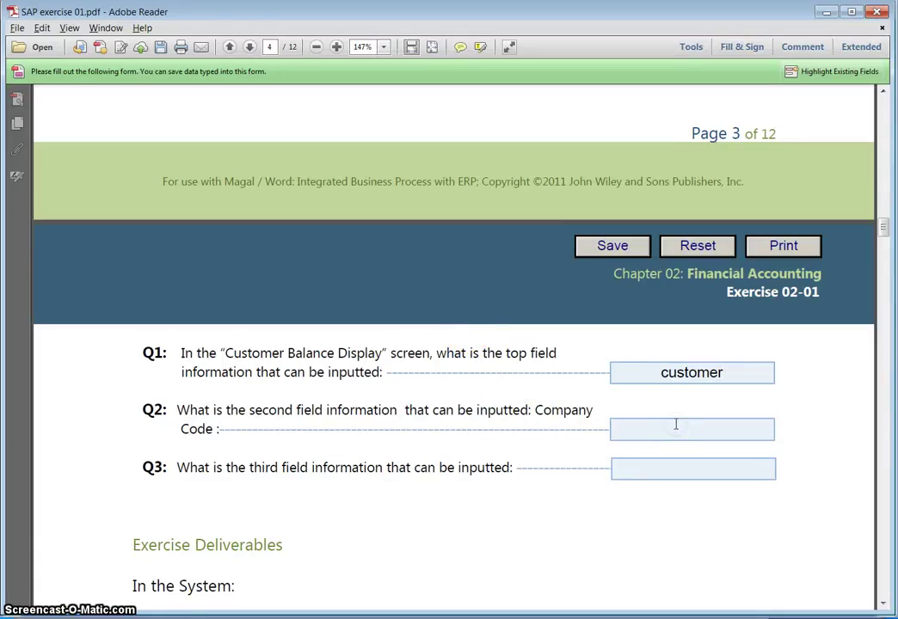
text(company code)
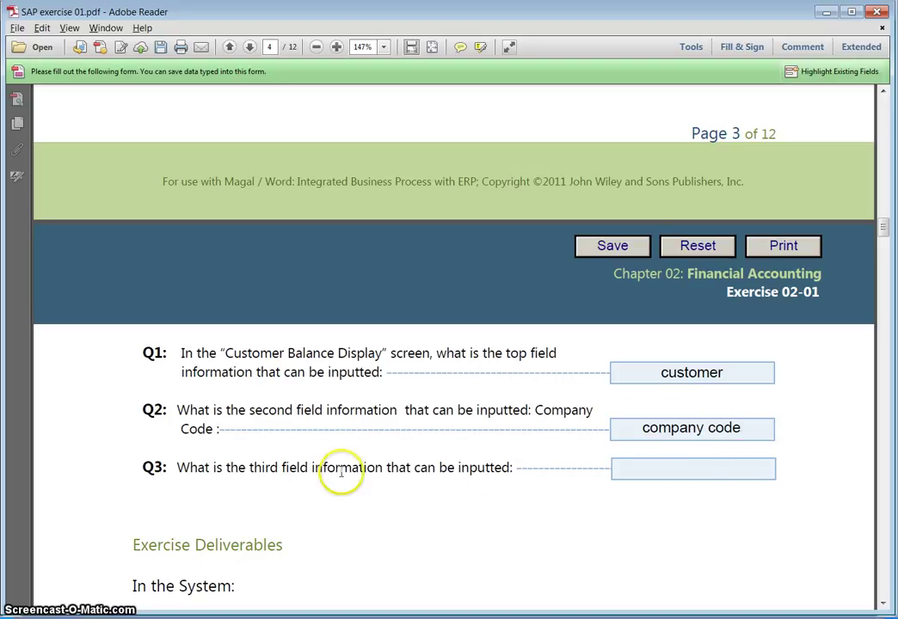
- Check the third field on SAP's Customer Balance Display screen and answer Q3 in the exercise PDF with "fiscal year"
key(alt+Tab)
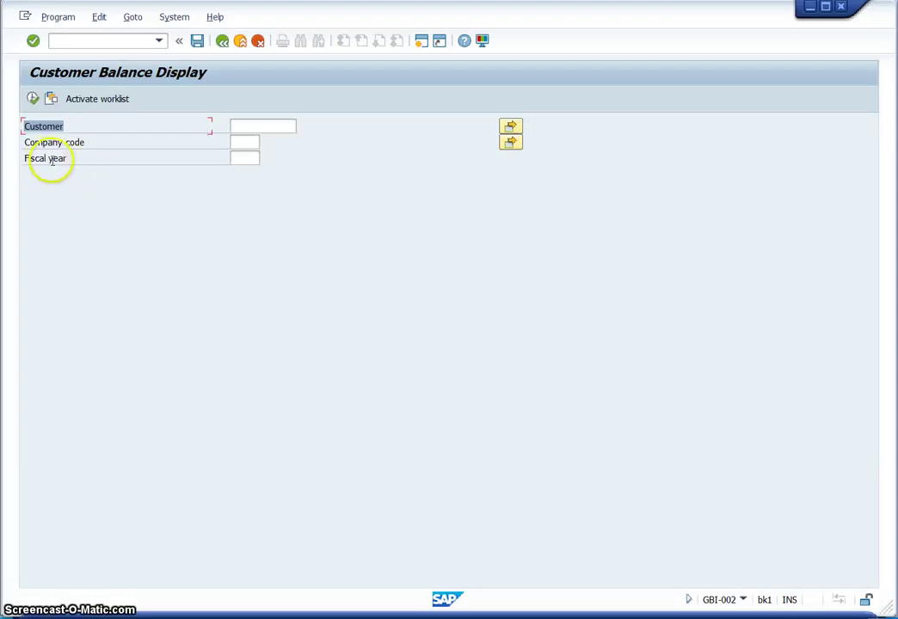
key(alt+Tab)
click(678, 462)
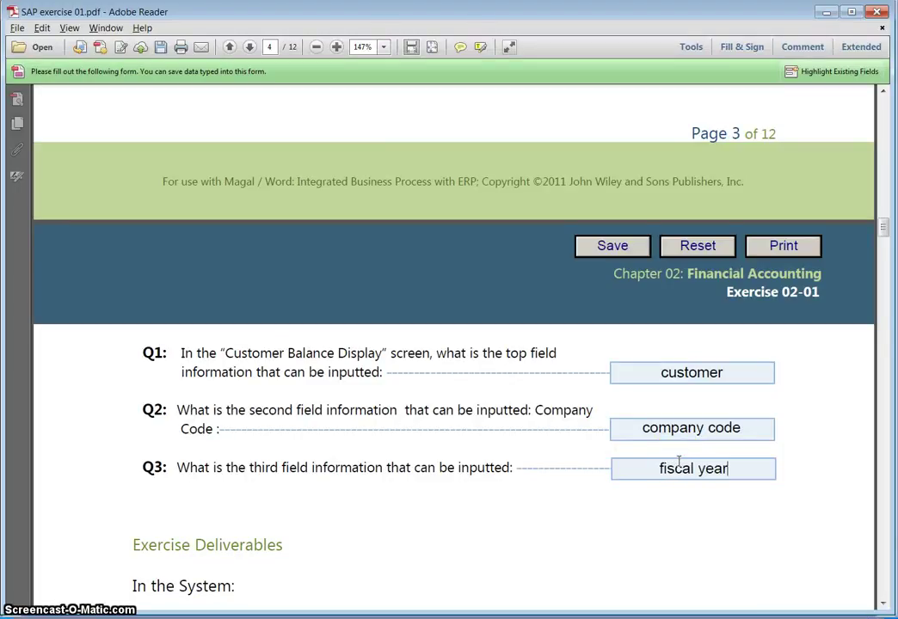
- Reread the exit options in step 1.3 of the exercise PDF and locate the Exit function on SAP's Customer Balance Display screen
scroll(681, 438, up, 4)
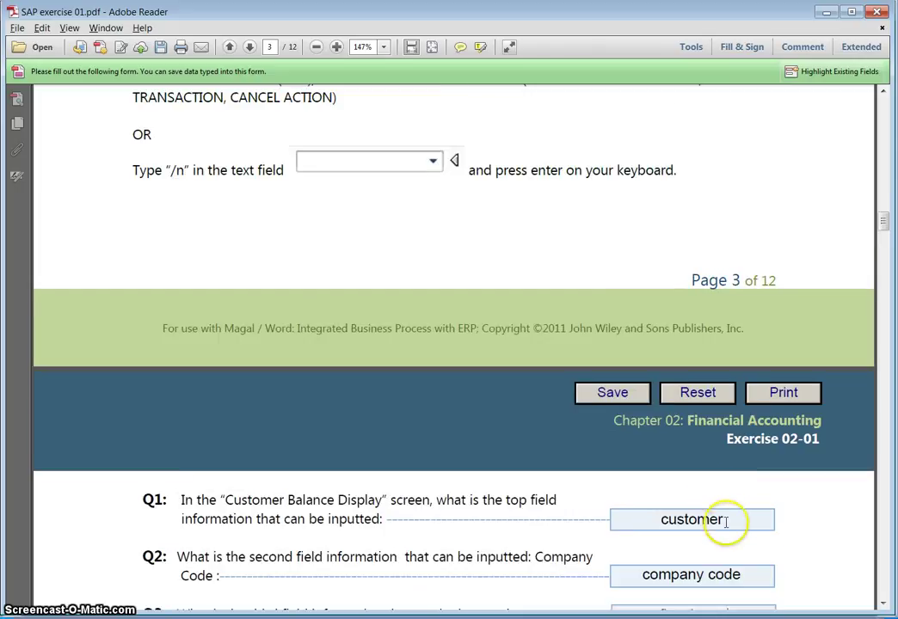
scroll(602, 491, down, 3)
scroll(409, 458, up, 3)
scroll(410, 462, up, 3)
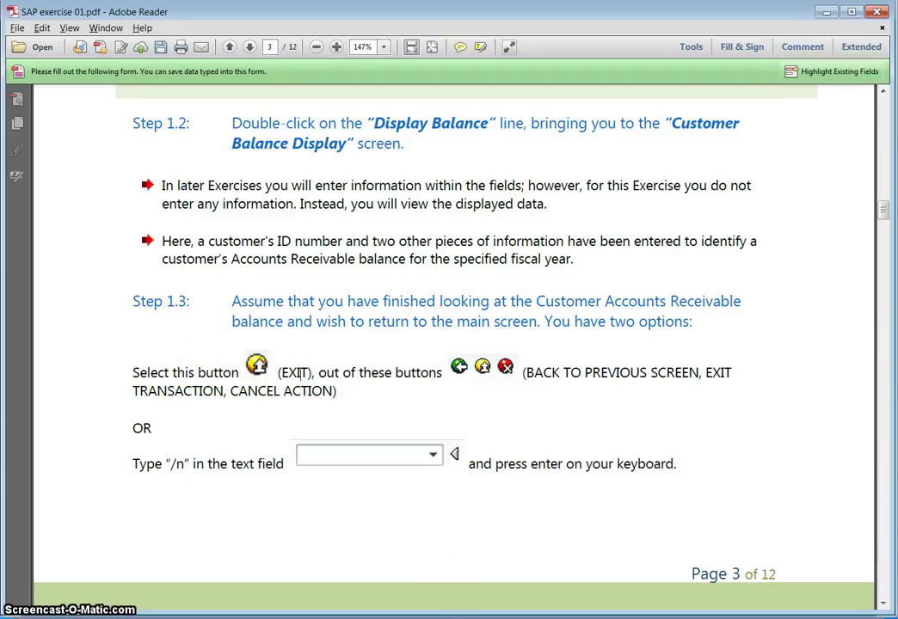
mouse_move(445, 614)
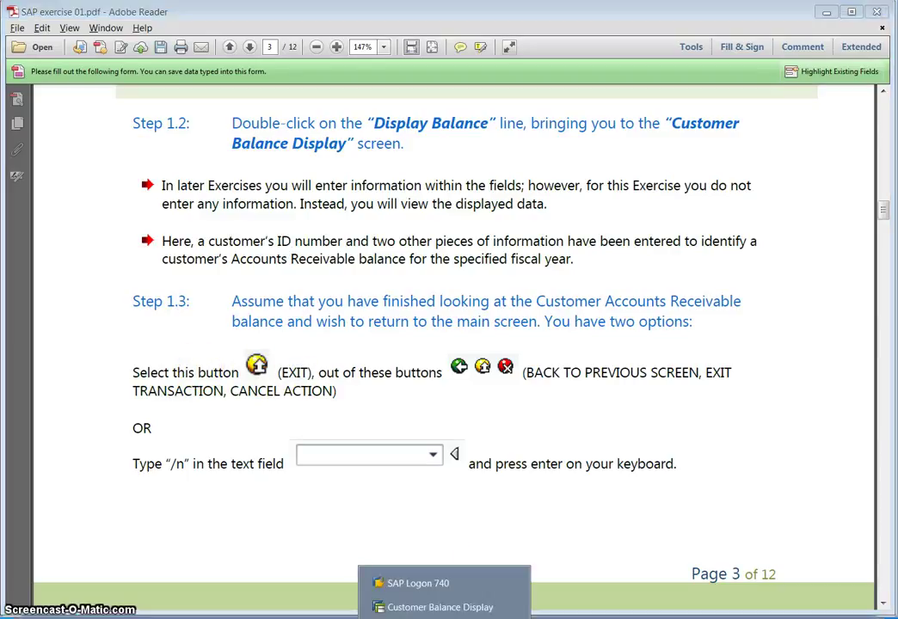
click(448, 608)
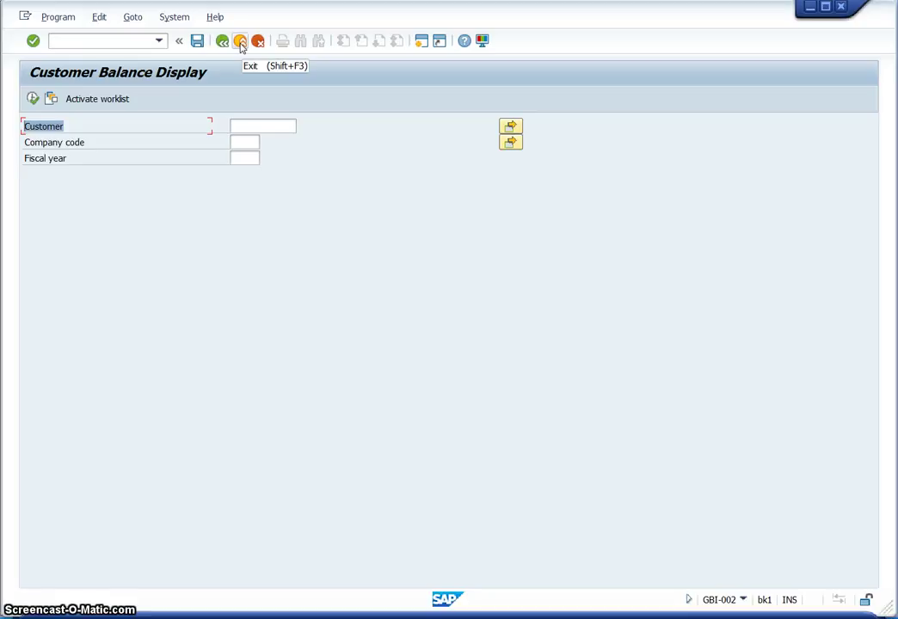
key(alt+Tab)
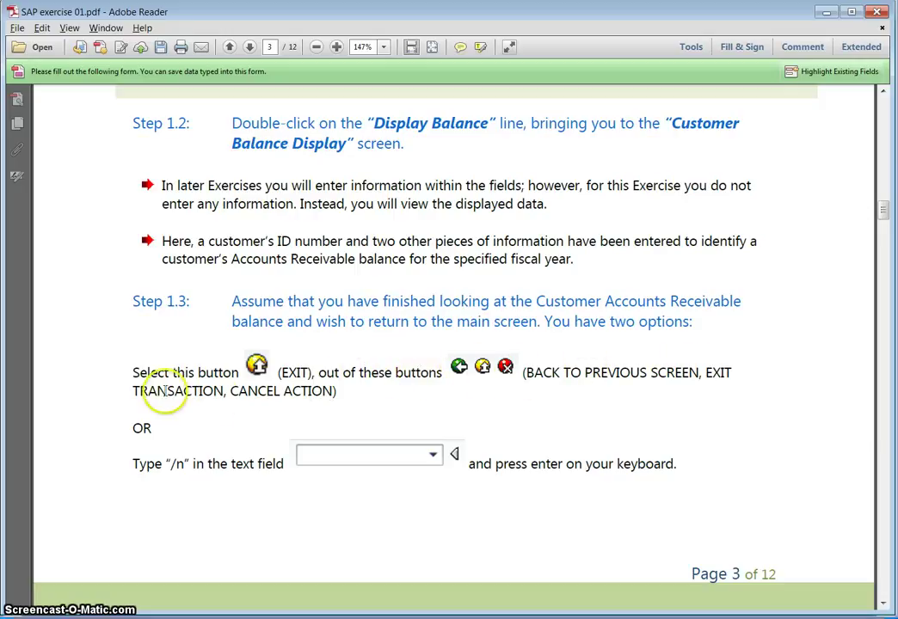
- Read the "/n" option in the PDF, enter /n as the SAP command and exit Customer Balance Display to SAP Easy Access
scroll(370, 408, down, 1)
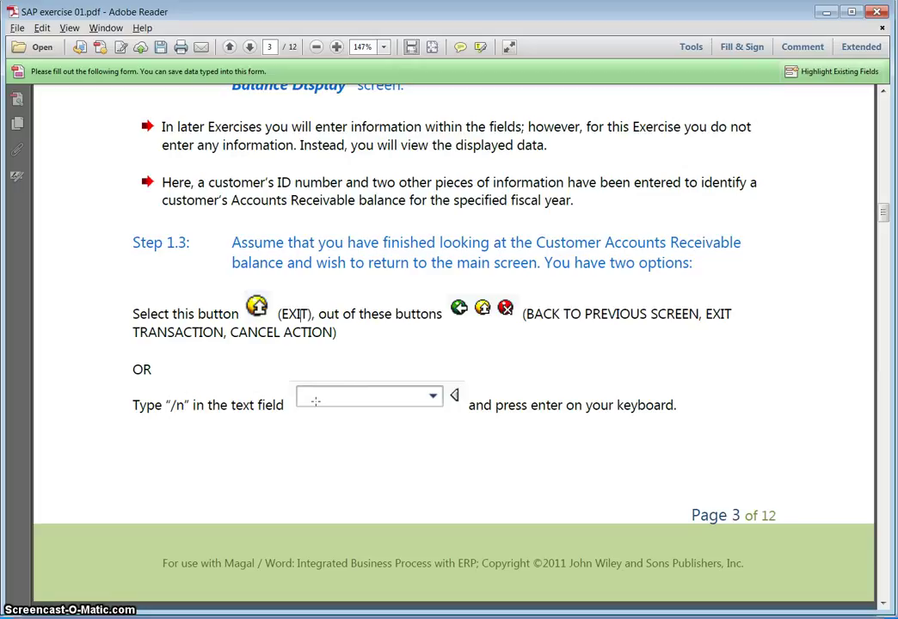
key(alt+Tab)
click(111, 39)
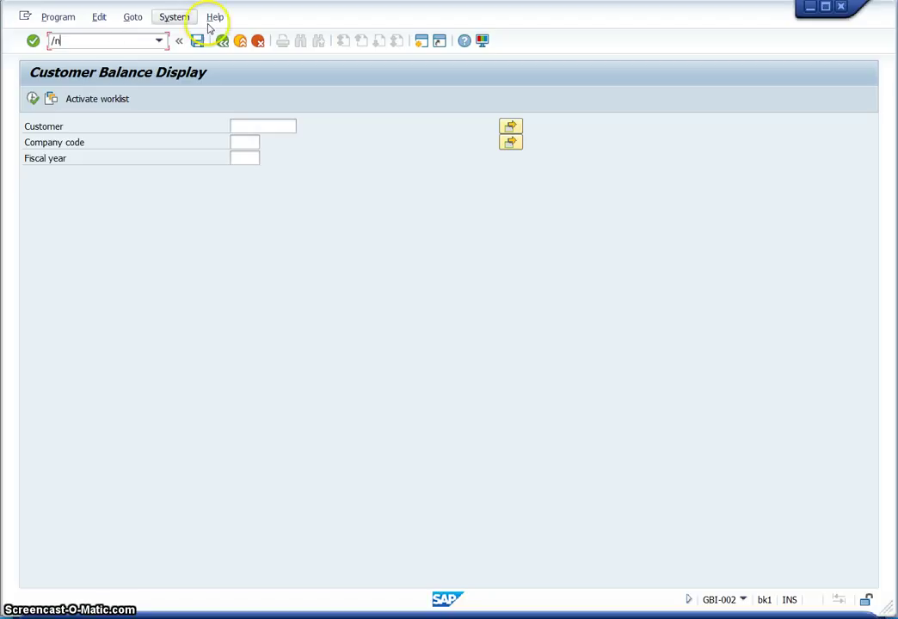
click(240, 40)
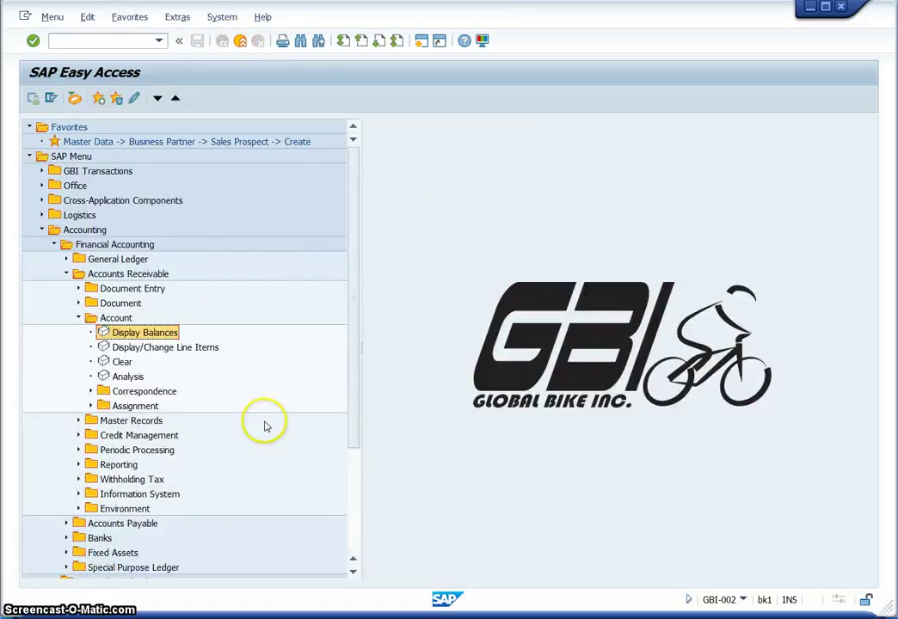
- Switch to the exercise PDF and read the Exercise Deliverables and the introduction to Step 2: Viewing Transaction Codes
key(alt+Tab)
scroll(317, 394, down, 10)
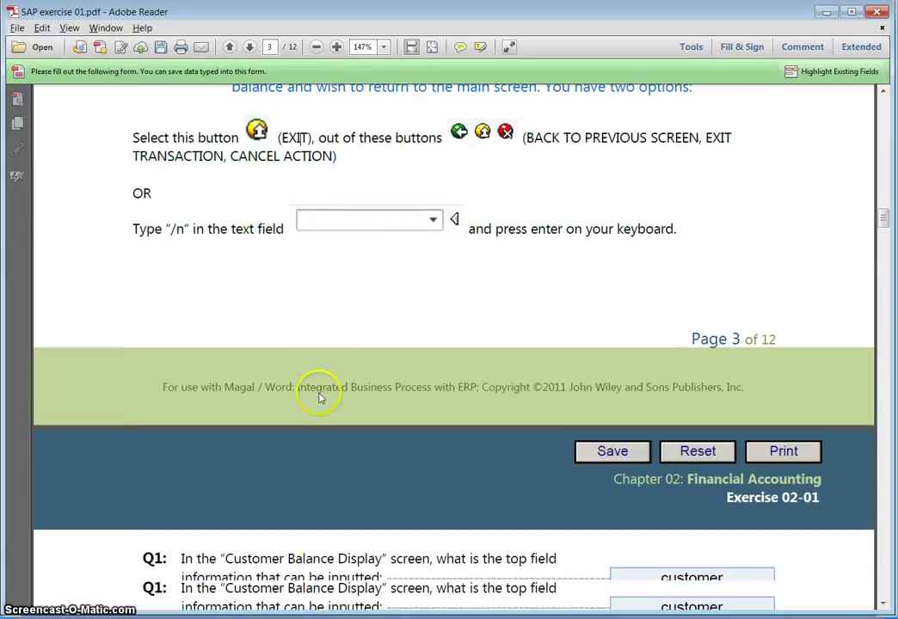
scroll(318, 394, down, 7)
scroll(319, 396, up, 5)
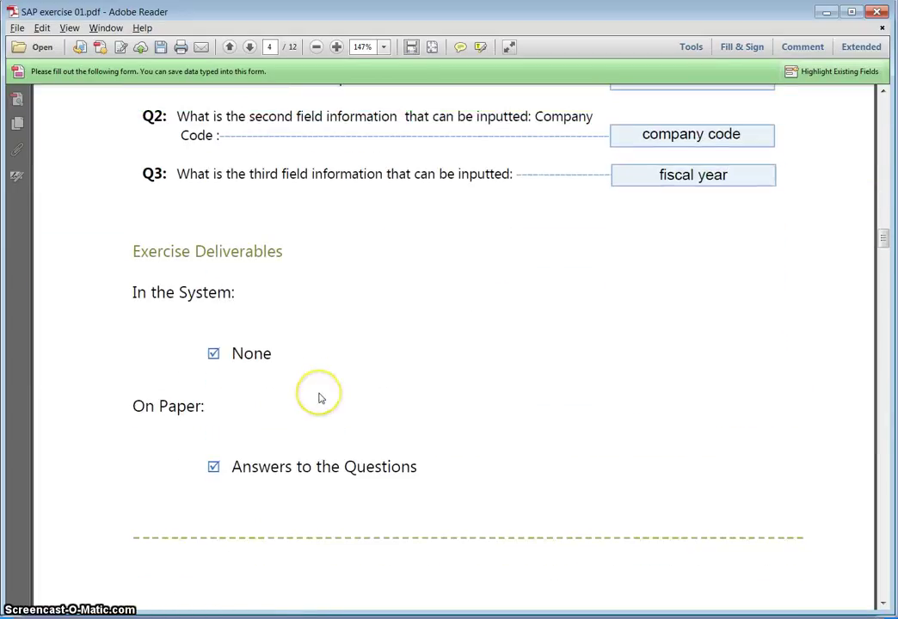
scroll(236, 215, down, 10)
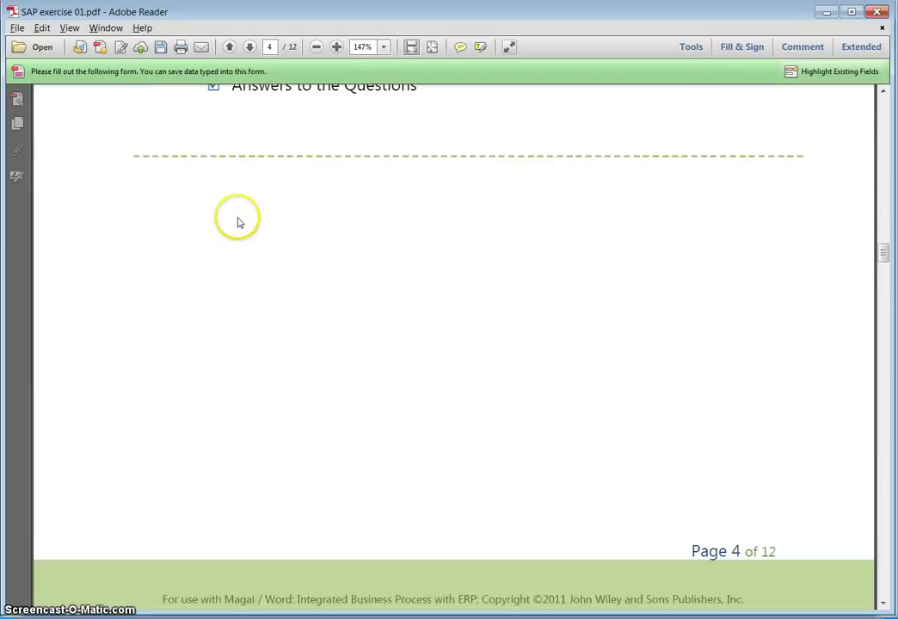
scroll(238, 219, down, 5)
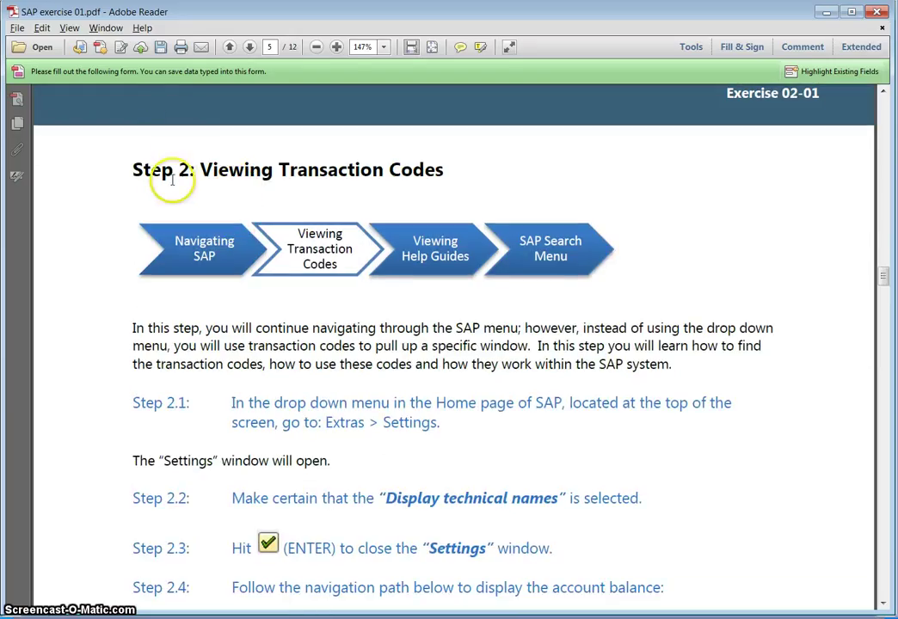
scroll(340, 249, down, 3)
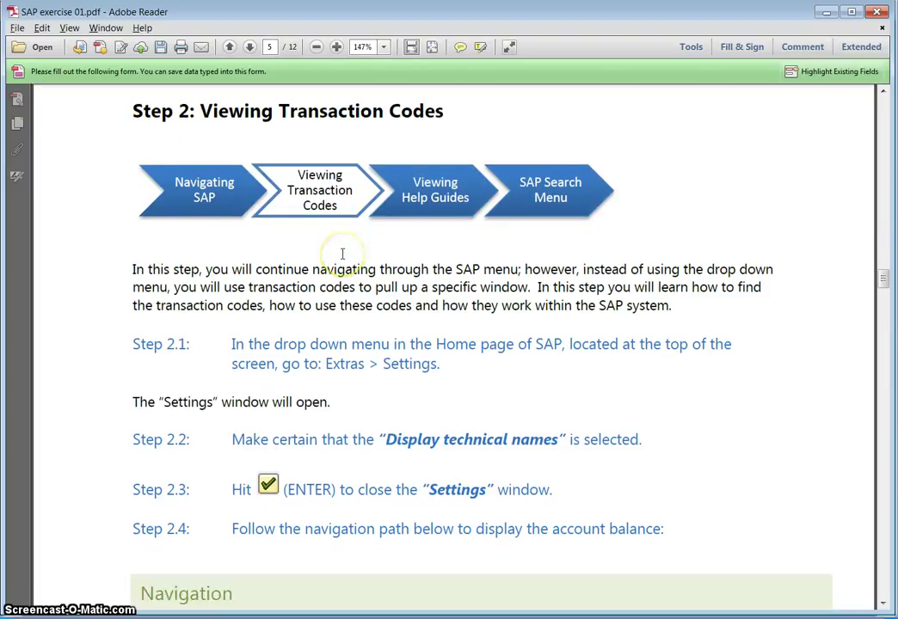
scroll(343, 254, down, 1)
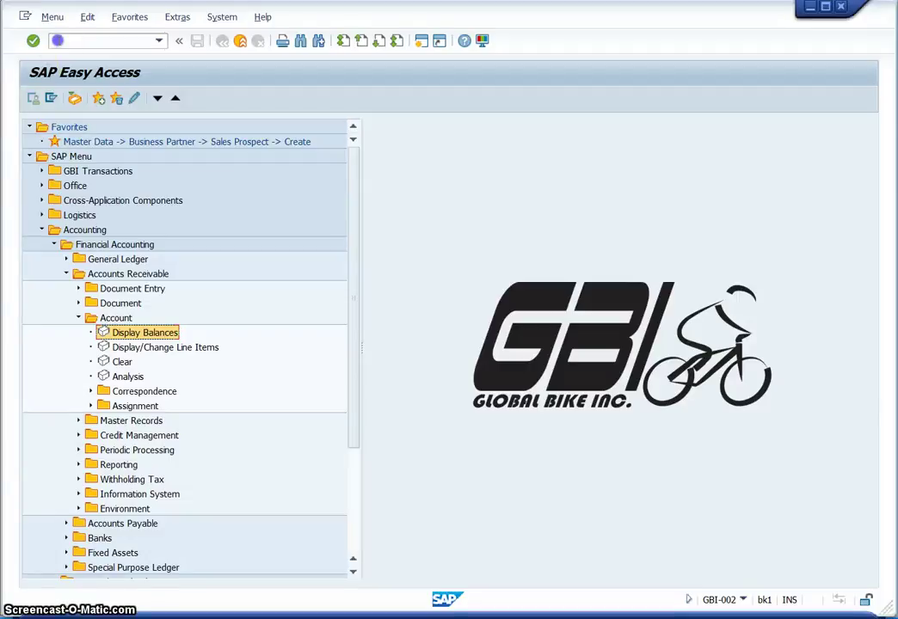
- Examine the command field in SAP Easy Access, and reread the Step 2 introduction and step 2.1 in the exercise PDF
click(57, 41)
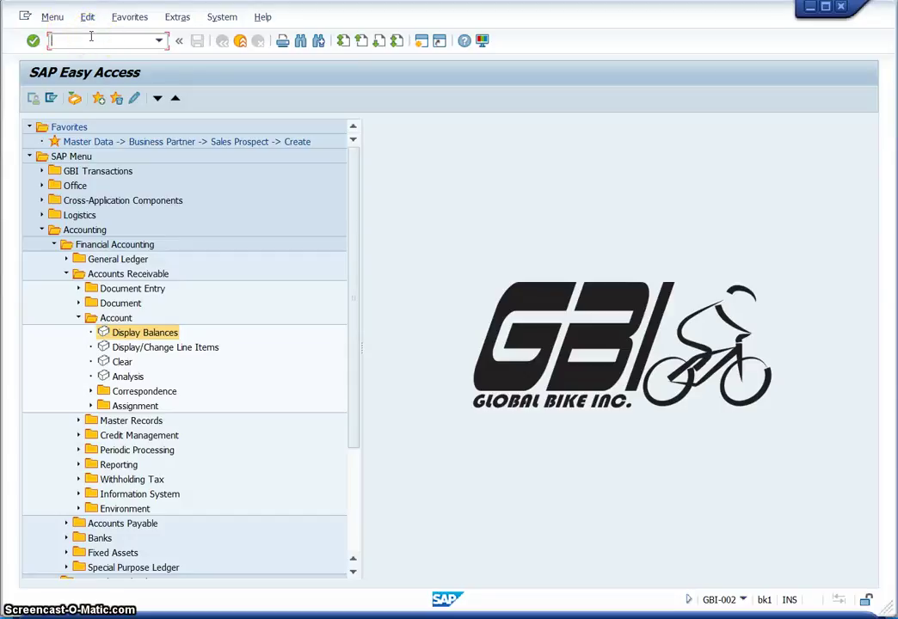
key(alt+Tab)
scroll(320, 247, up, 3)
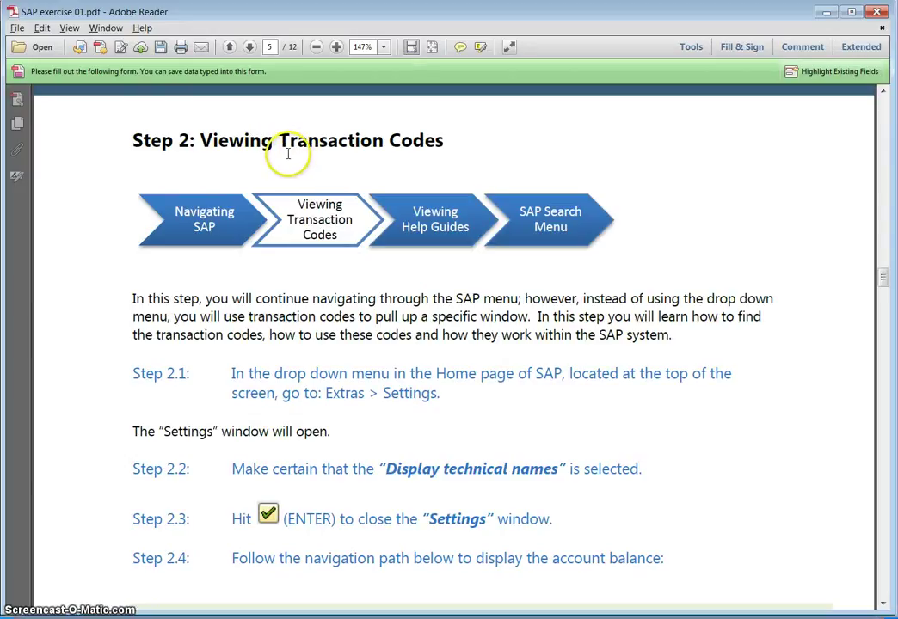
scroll(288, 153, down, 1)
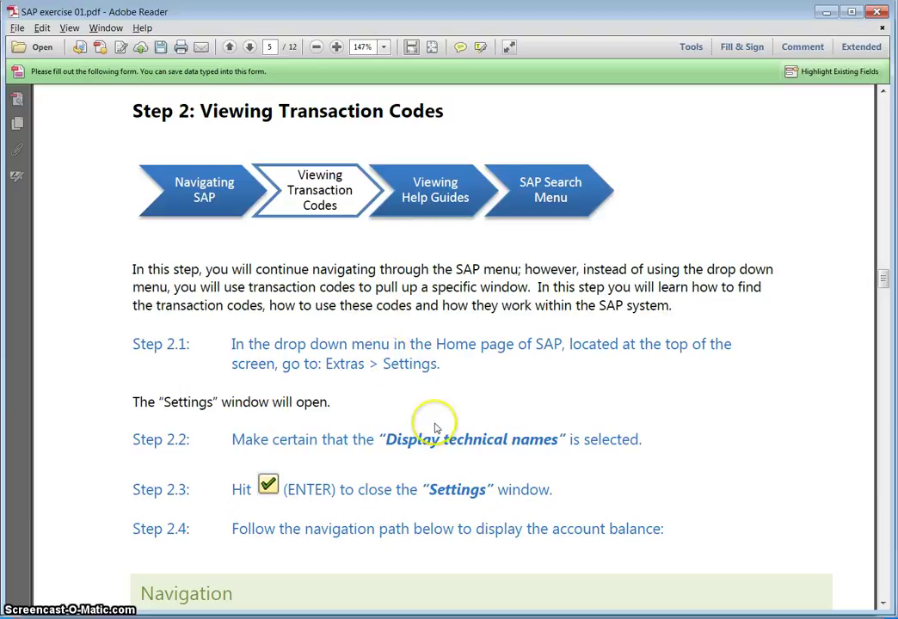
scroll(409, 405, down, 1)
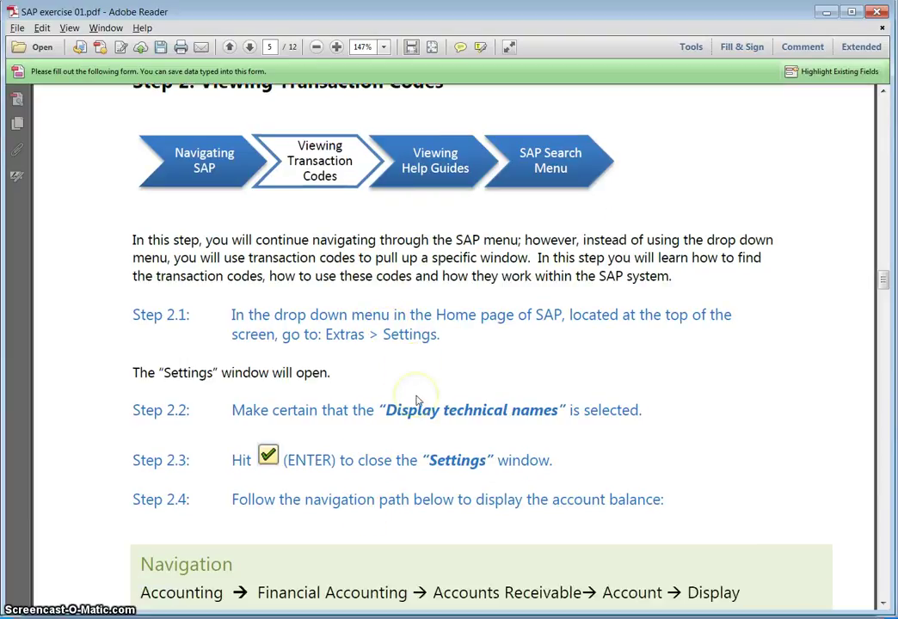
scroll(415, 394, down, 1)
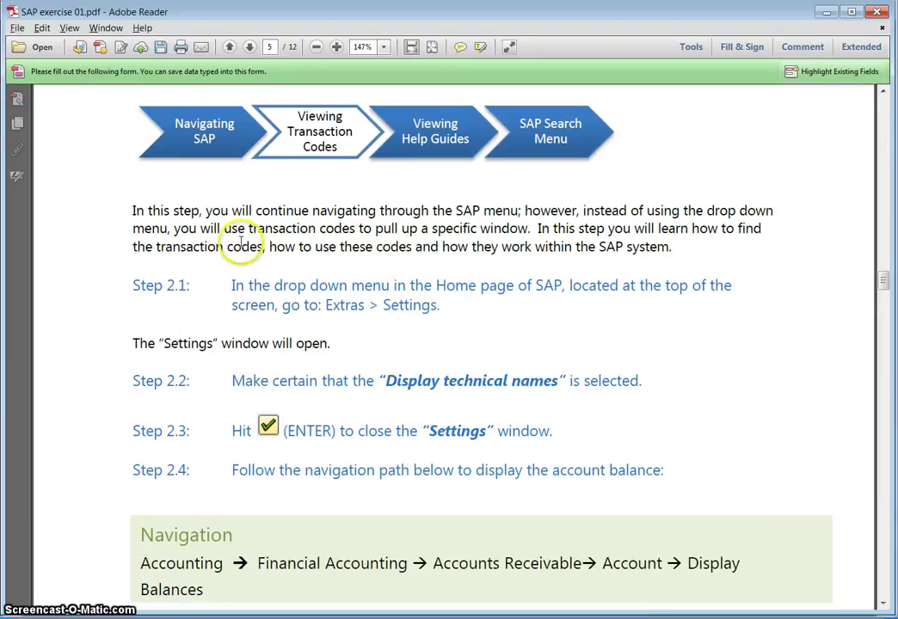
scroll(256, 206, down, 3)
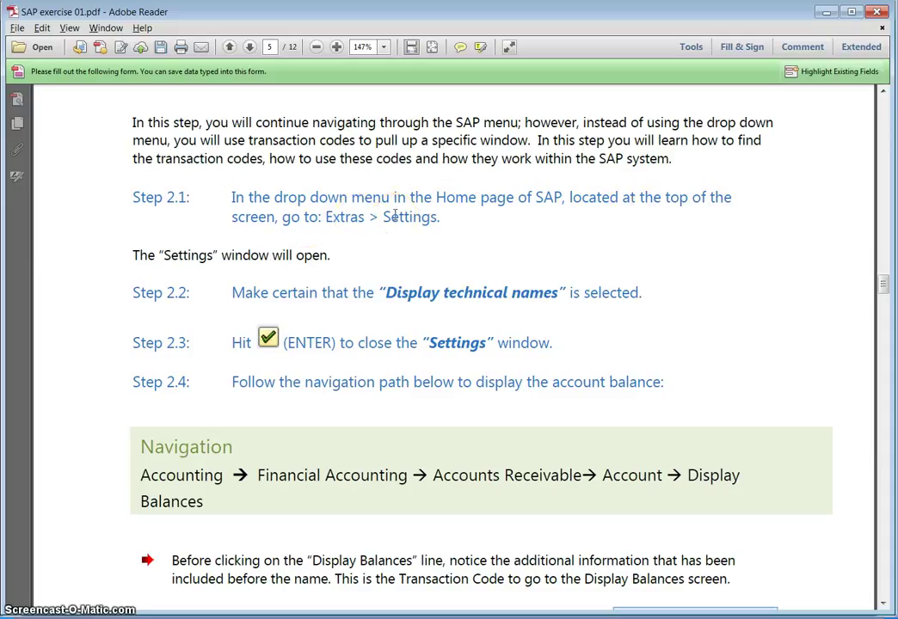
- Open the SAP Easy Access settings, consult step 2.2 in the exercise PDF, enable Display Technical Names and confirm the settings
key(alt+Tab)
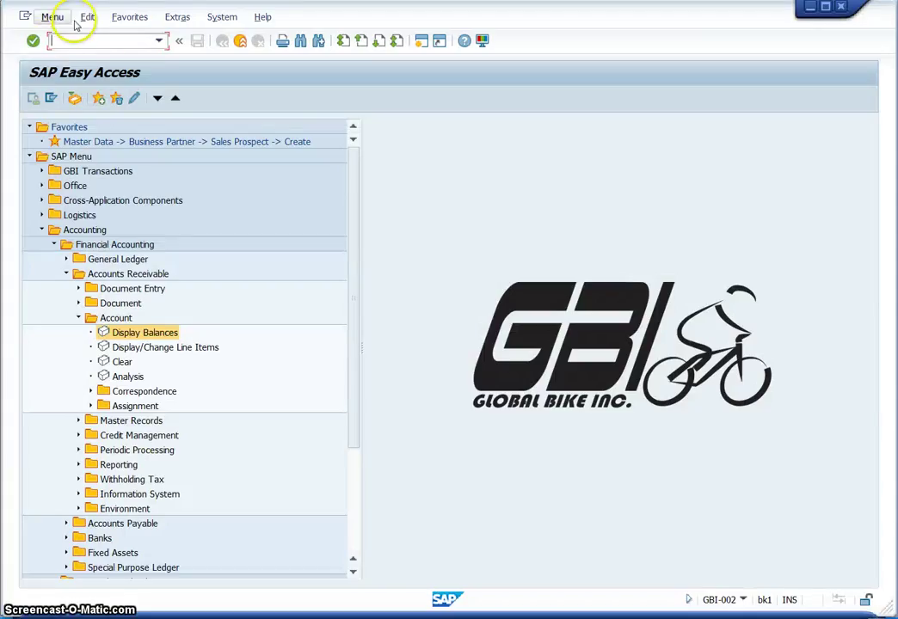
click(176, 19)
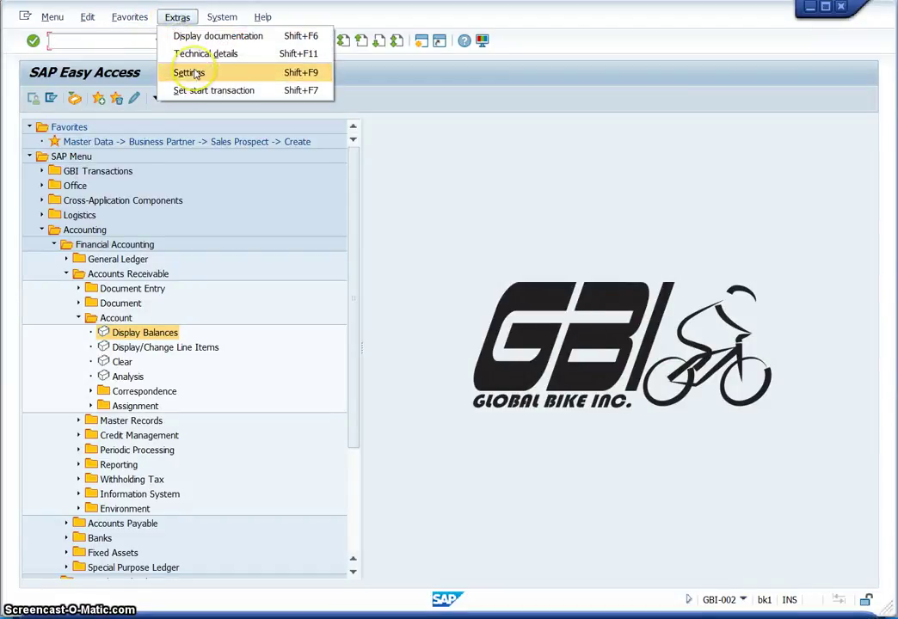
click(246, 74)
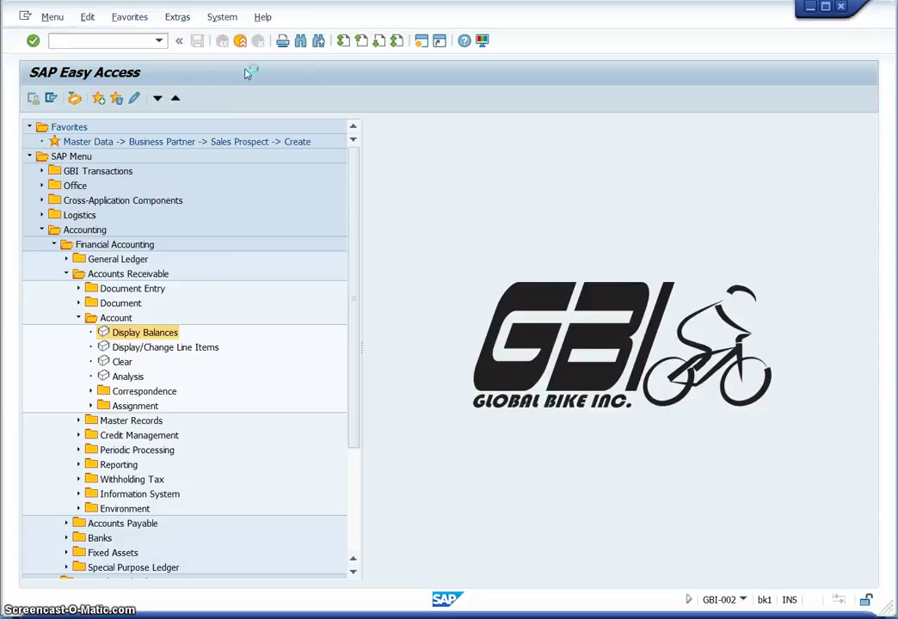
key(alt+Tab)
scroll(252, 191, down, 1)
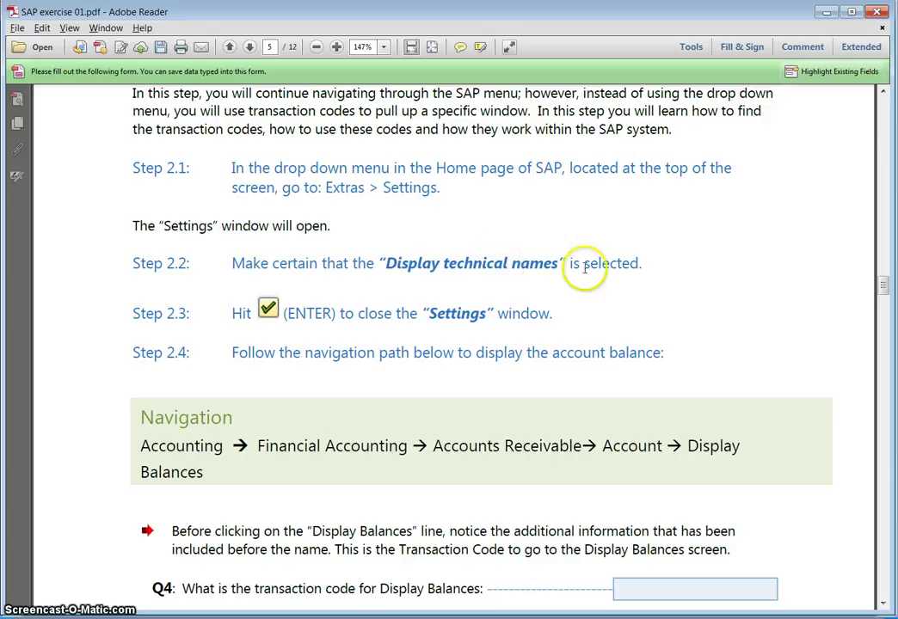
key(alt+Tab)
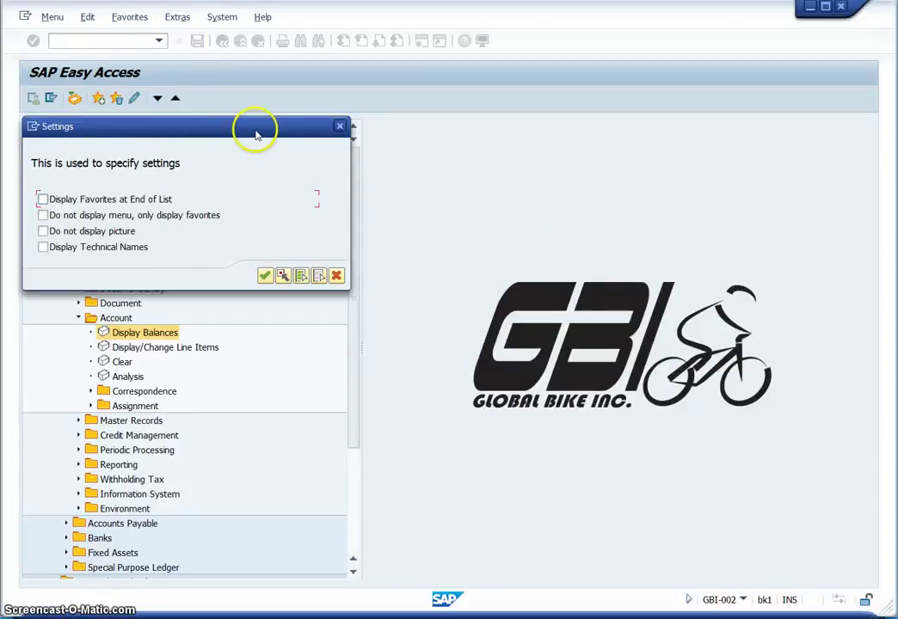
click(43, 246)
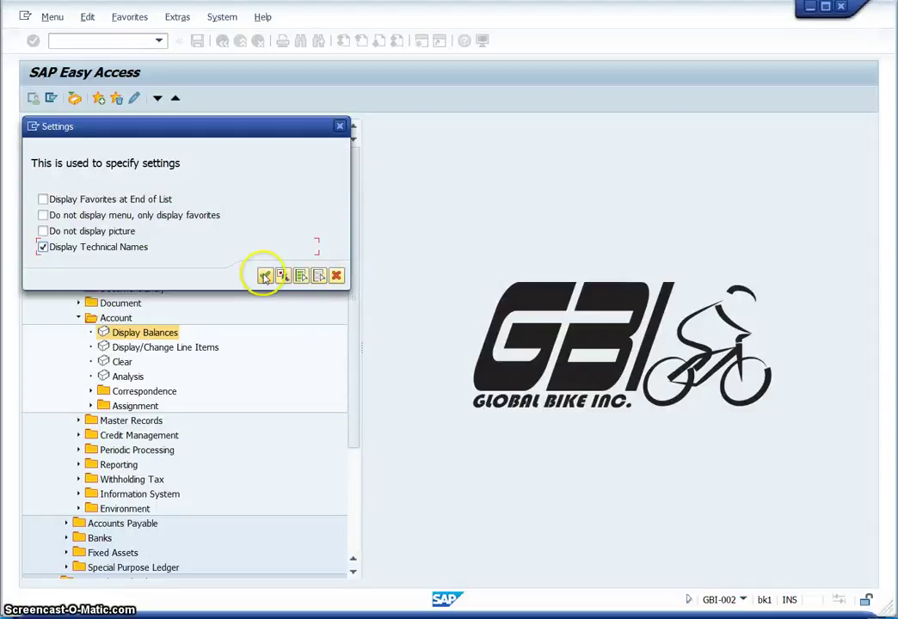
click(265, 275)
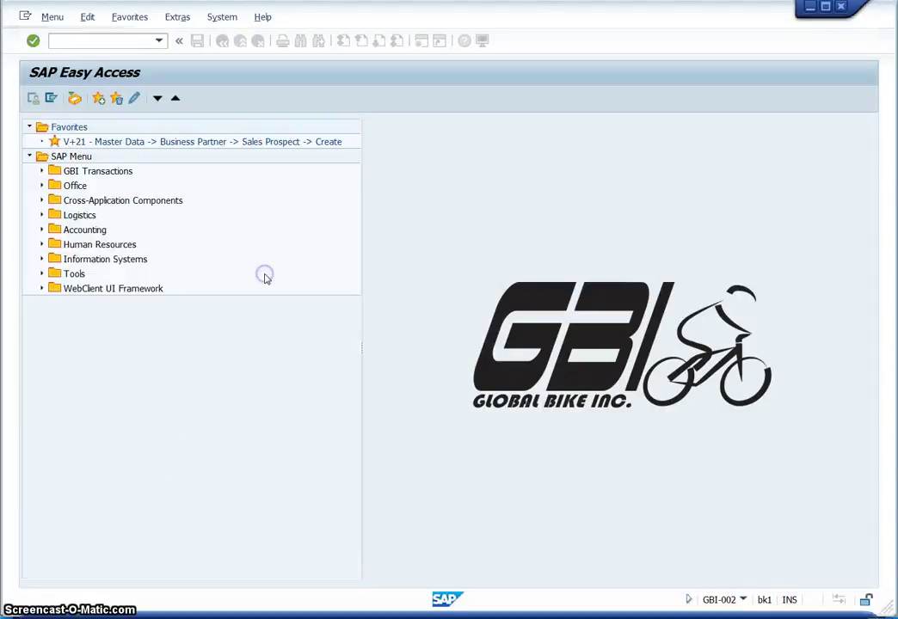
- Read step 2.4 in the exercise PDF, then select Display Balances in SAP under Accounting > Financial Accounting > Accounts Receivable > Account
key(alt+Tab)
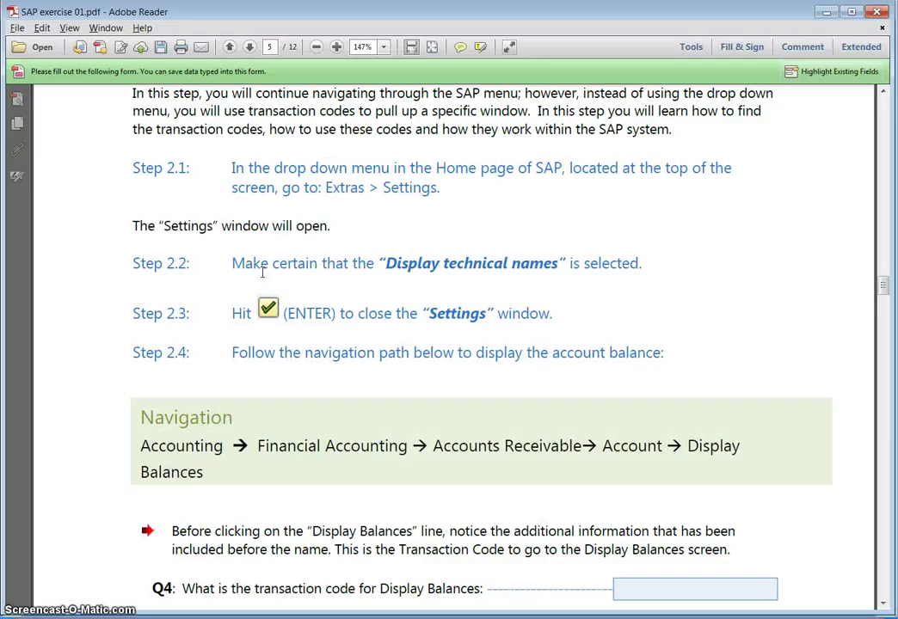
scroll(297, 320, down, 2)
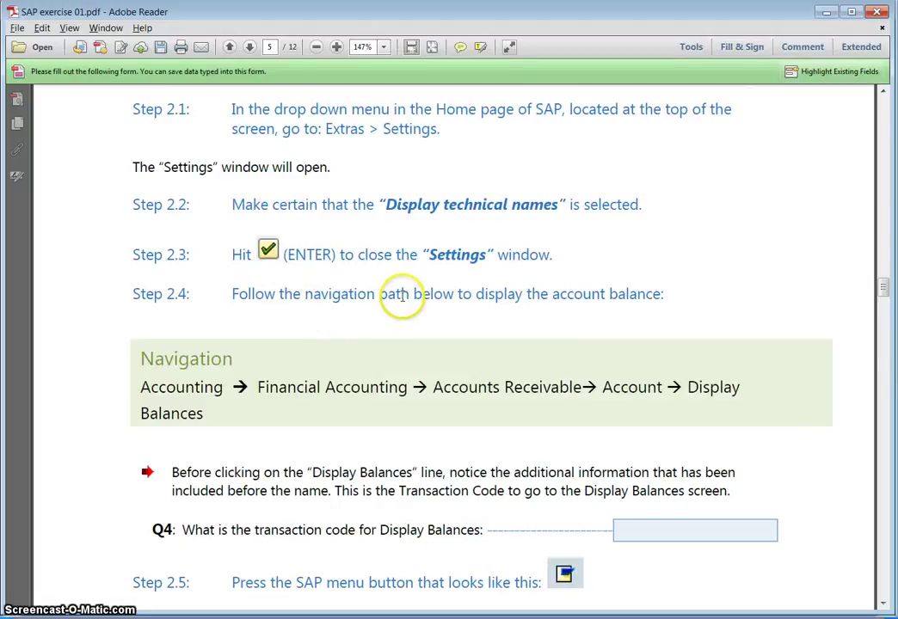
scroll(471, 301, down, 2)
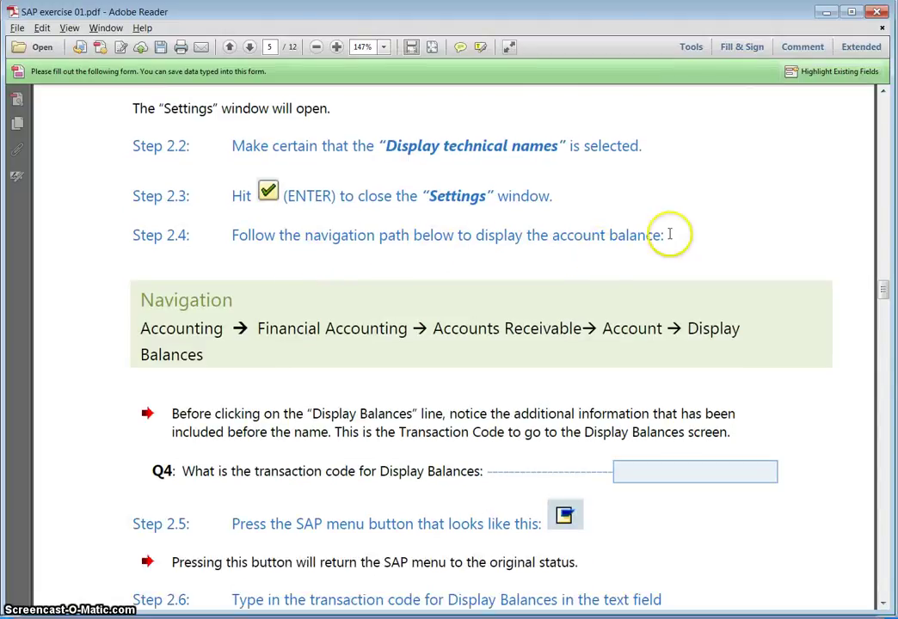
scroll(496, 331, down, 1)
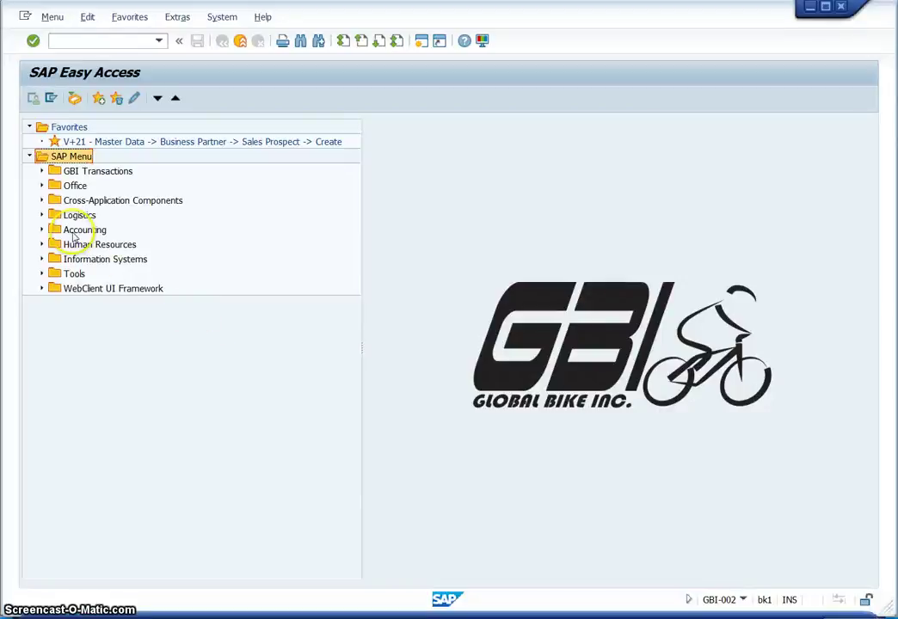
click(54, 231)
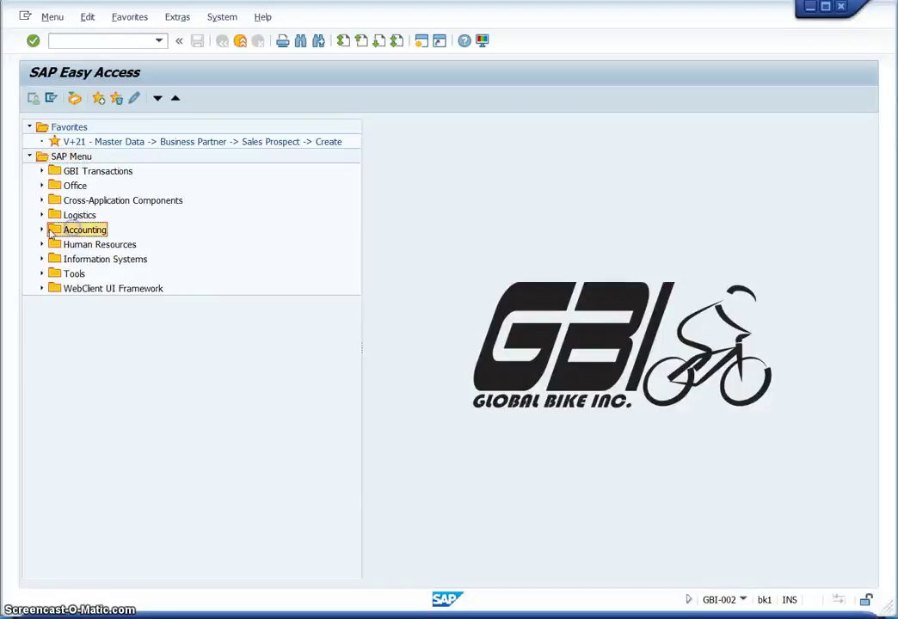
click(43, 230)
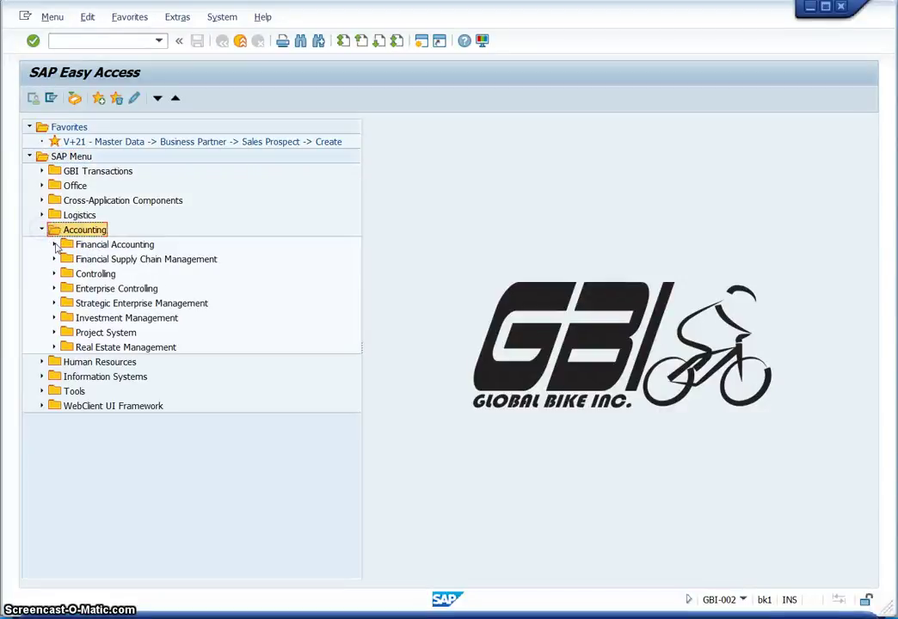
click(55, 245)
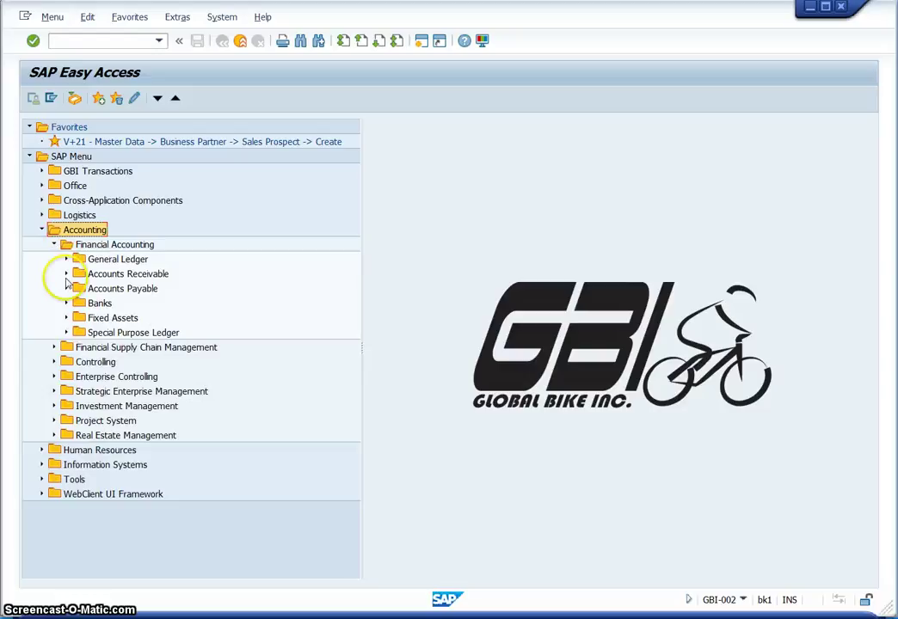
click(66, 274)
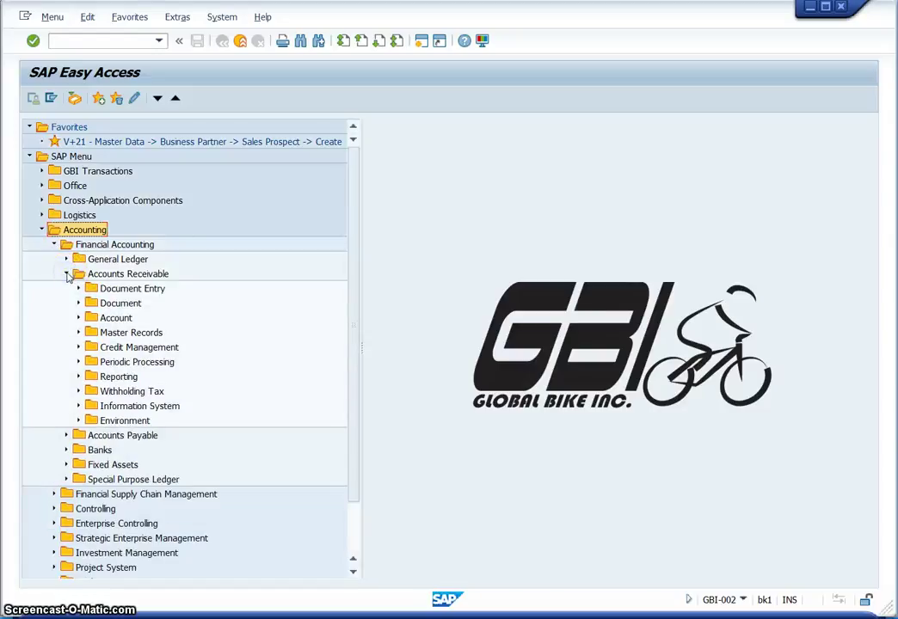
click(79, 318)
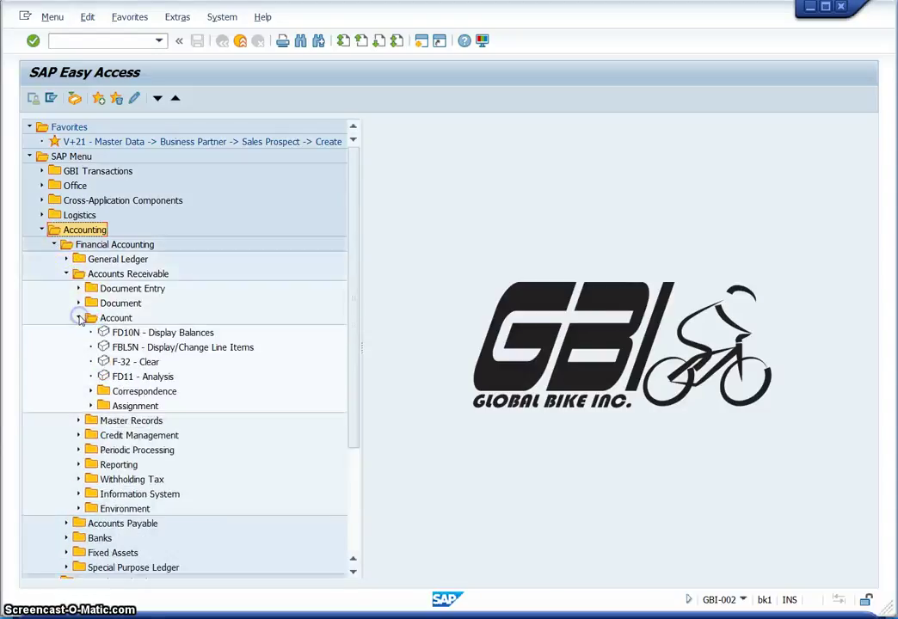
click(192, 334)
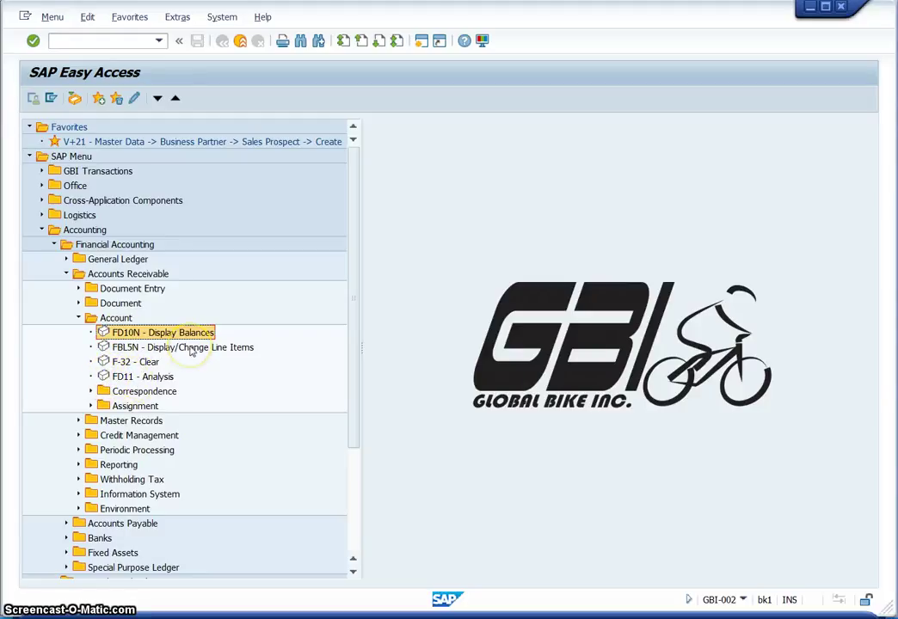
- Read question Q4 in the exercise PDF, check the Display Balances transaction code in the SAP menu, and answer Q4 with FD10N
key(alt+Tab)
scroll(325, 298, down, 3)
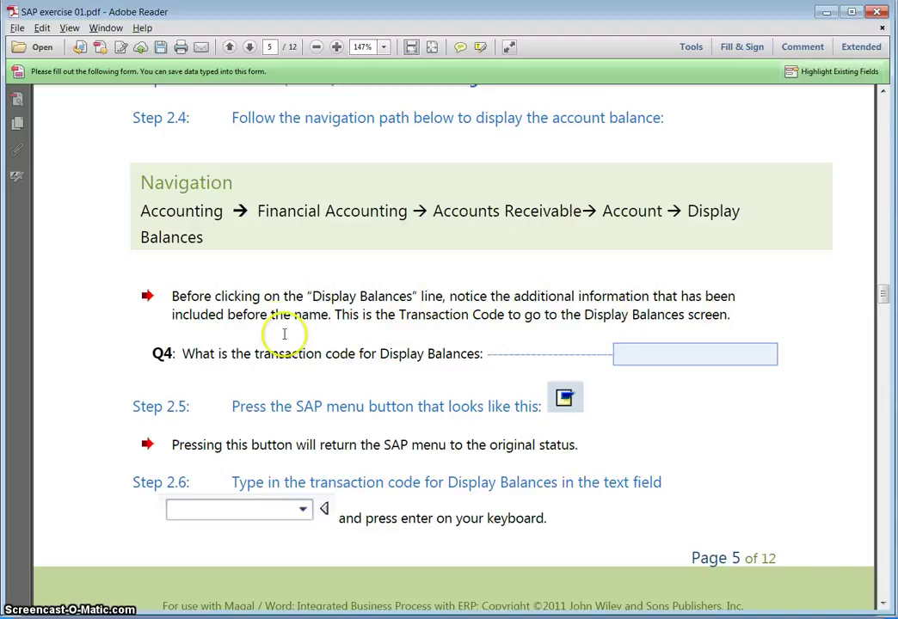
scroll(584, 335, down, 1)
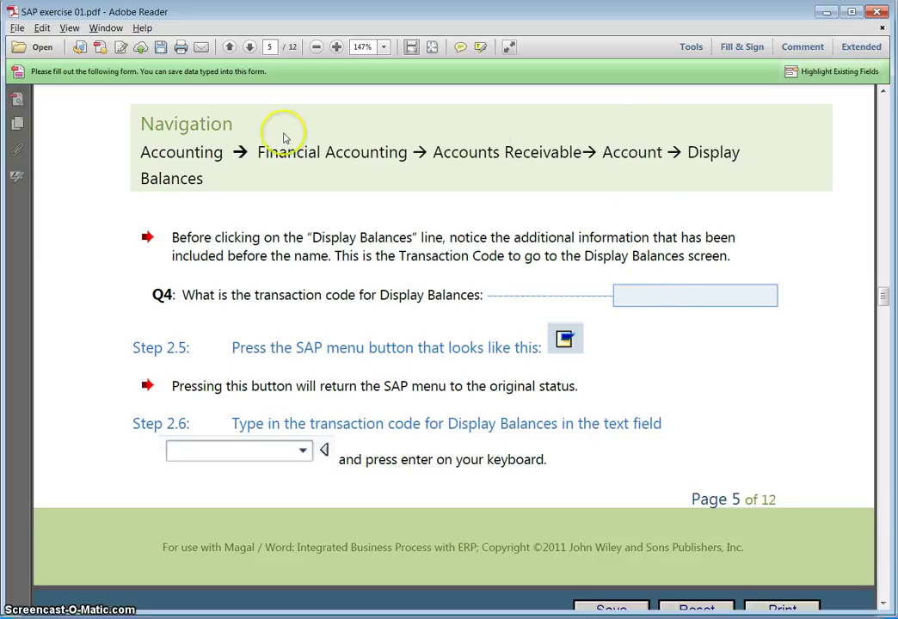
key(alt+Tab)
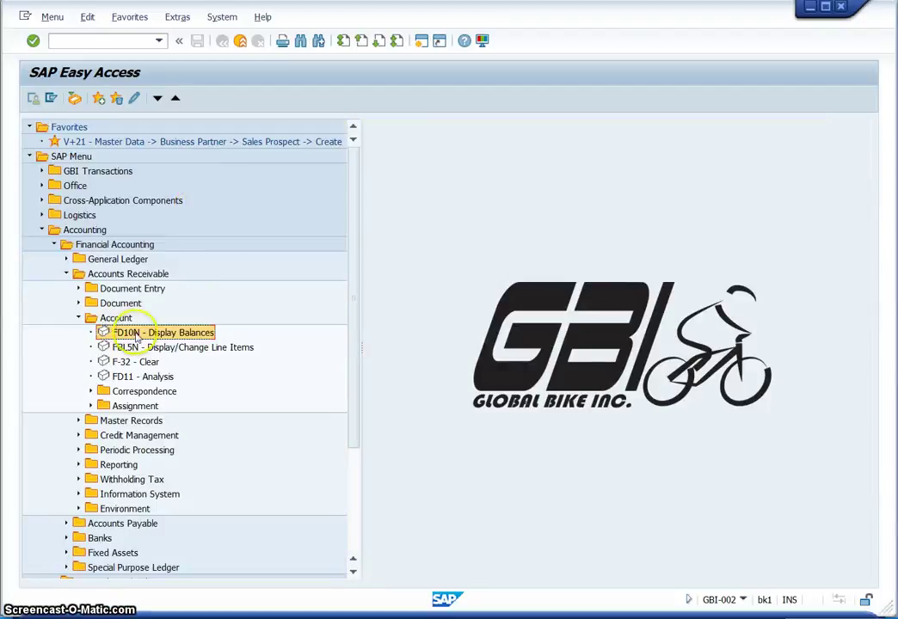
key(alt+Tab)
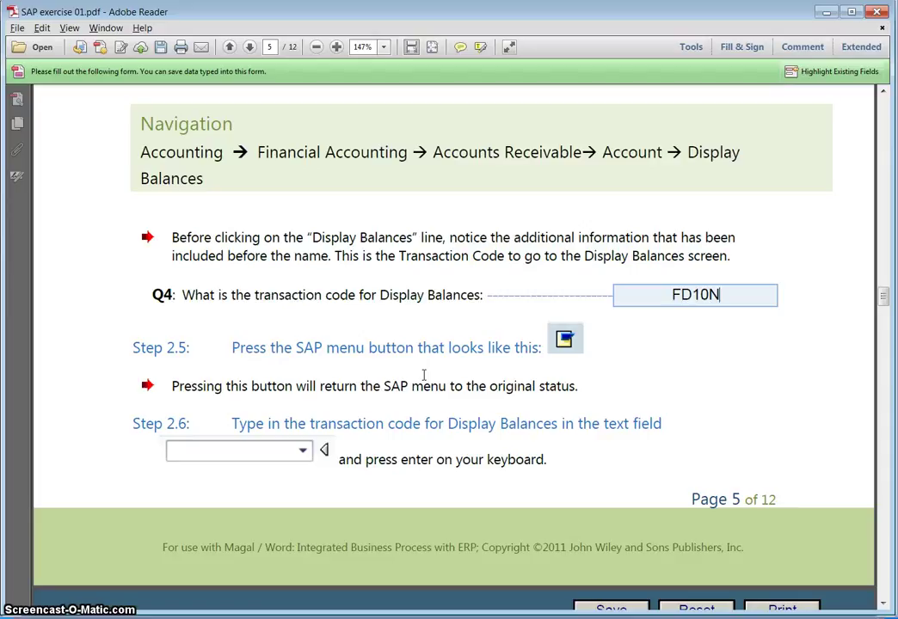
- Read step 2.5 in the exercise PDF and reset the SAP menu tree to its original collapsed state
scroll(465, 322, down, 3)
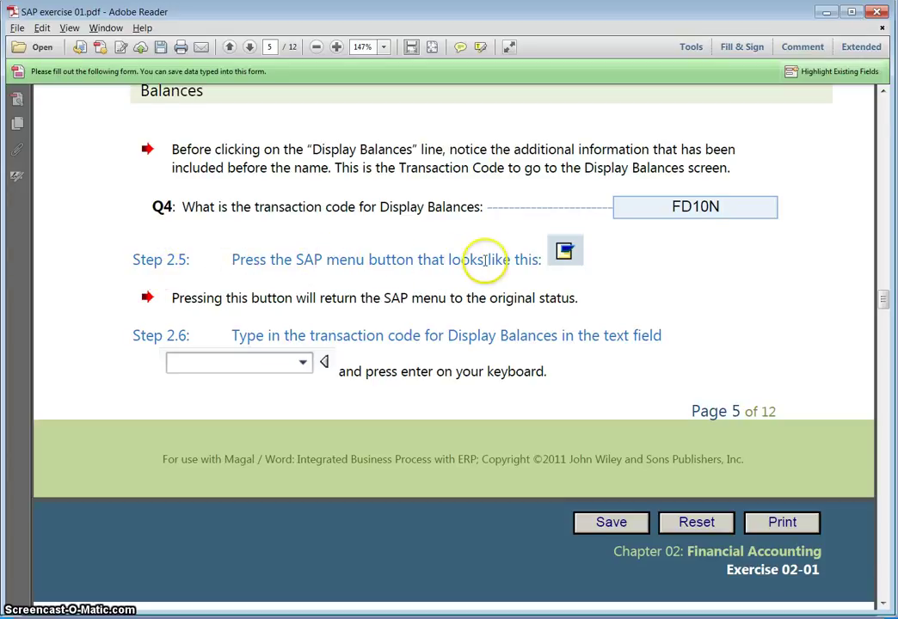
key(alt+Tab)
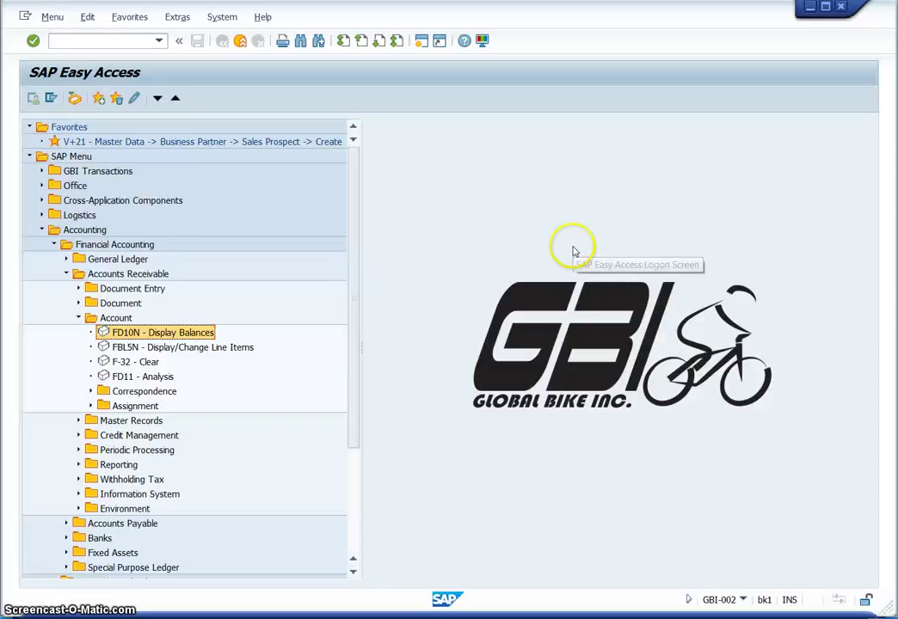
click(51, 100)
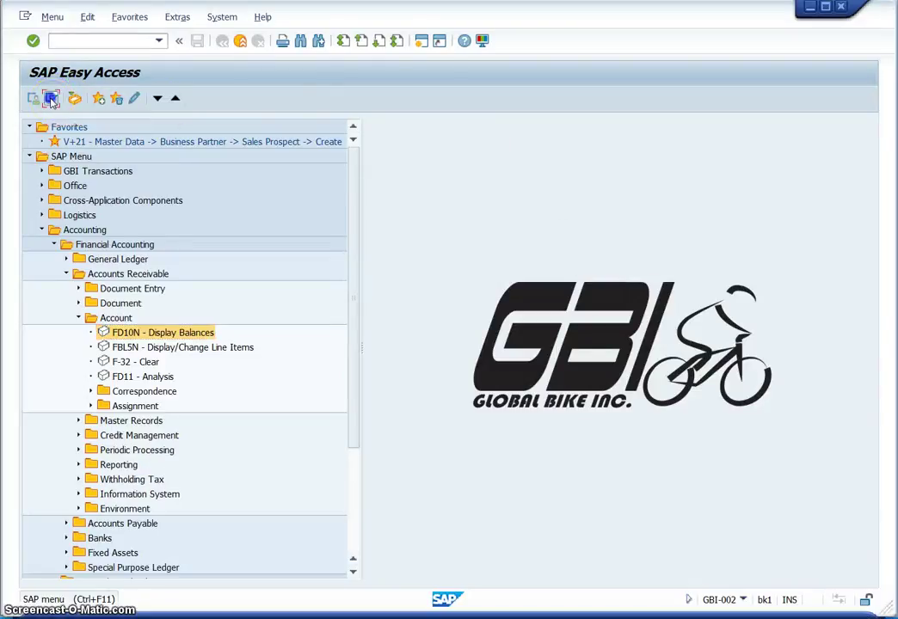
click(224, 144)
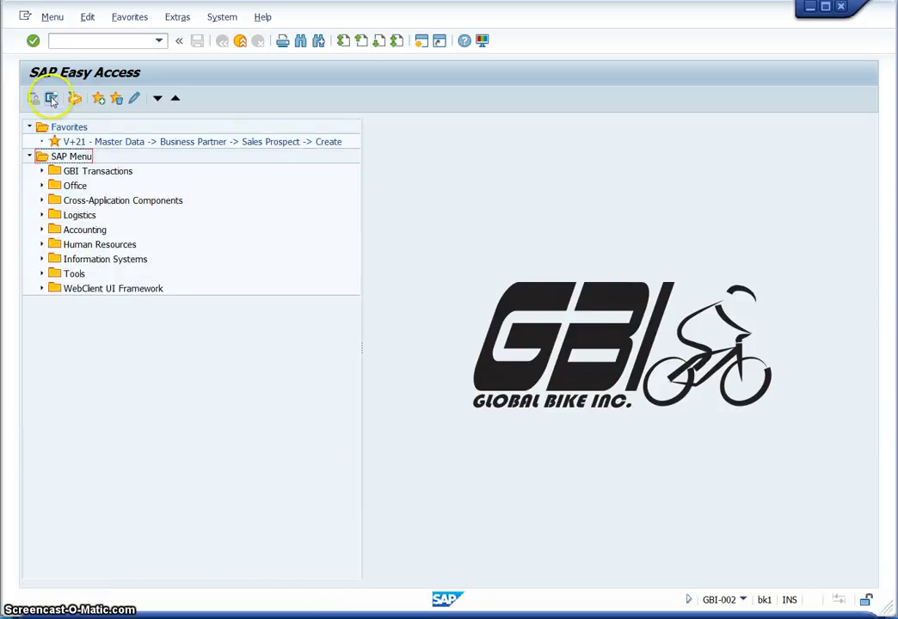
- Read step 2.6 in the exercise PDF and run transaction code FD10N from the SAP command field to open Customer Balance Display
key(alt+Tab)
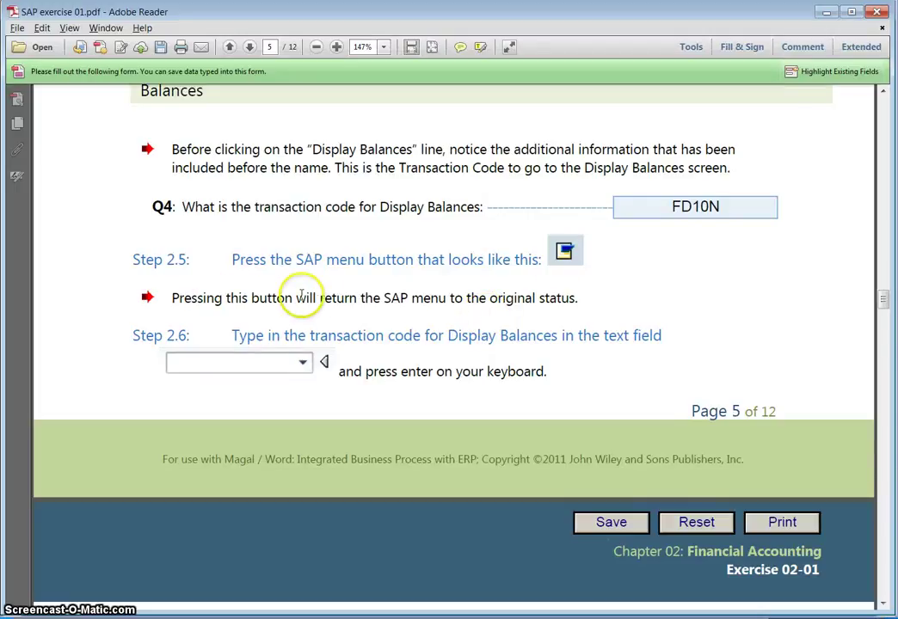
scroll(303, 295, down, 1)
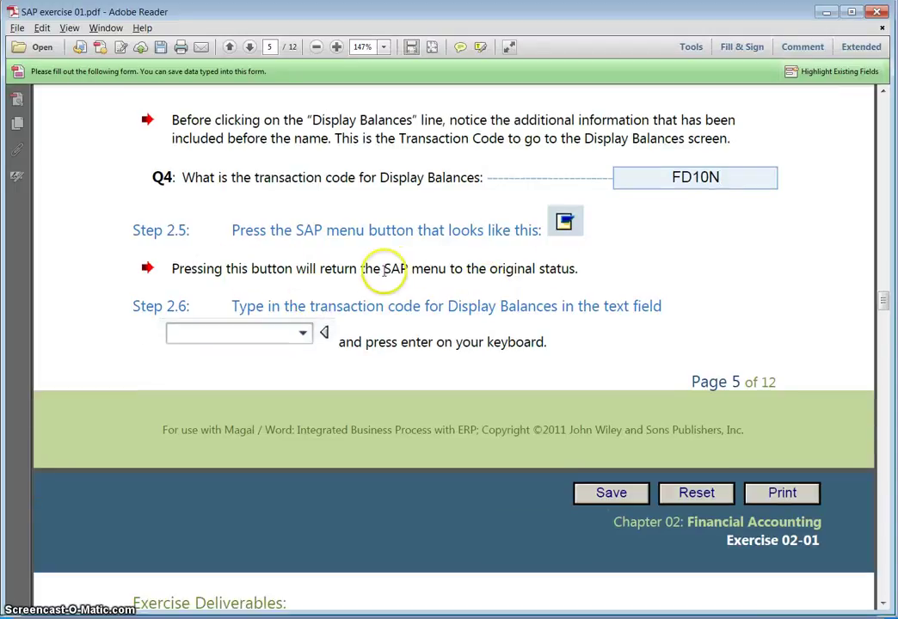
scroll(640, 279, down, 1)
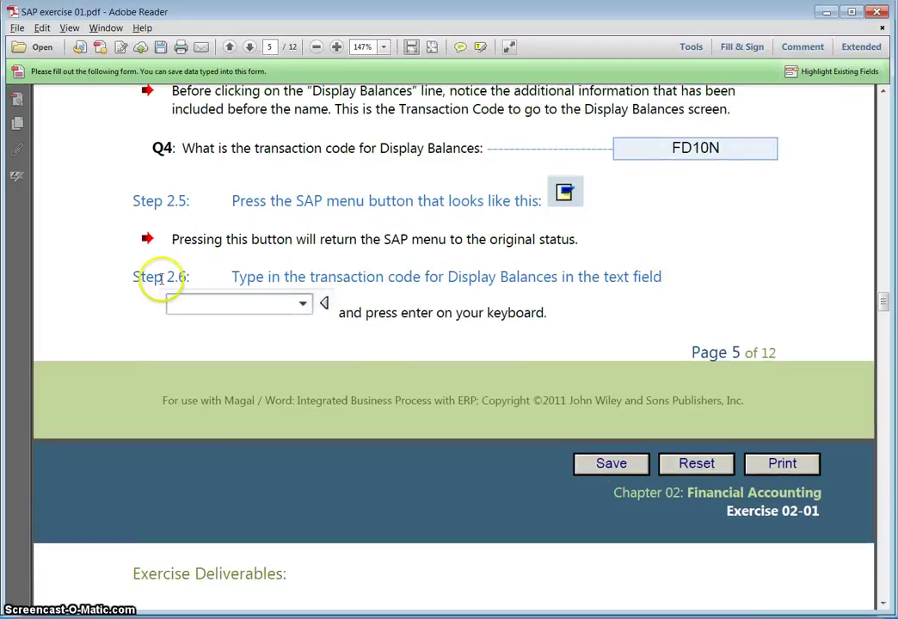
scroll(159, 278, down, 1)
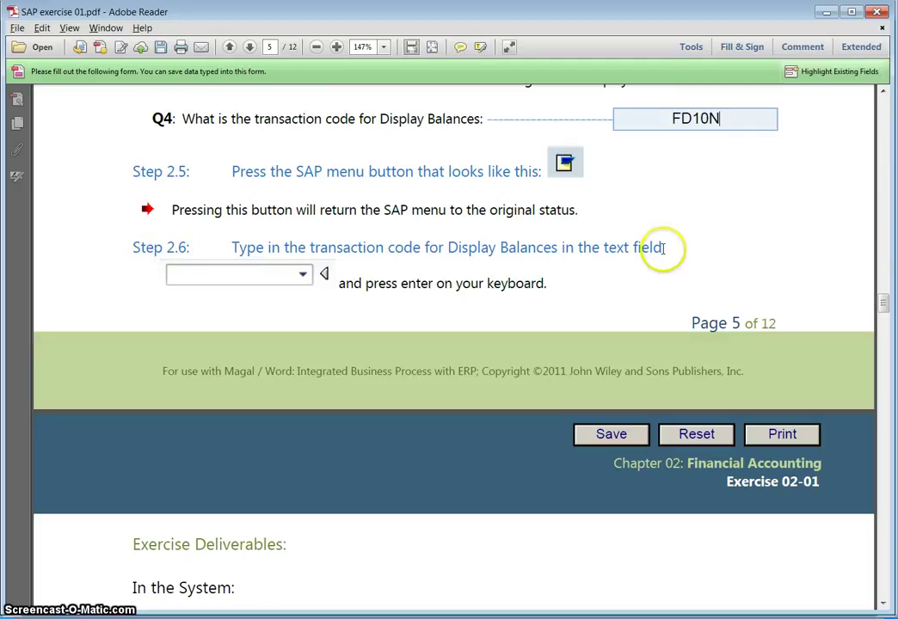
scroll(665, 249, up, 4)
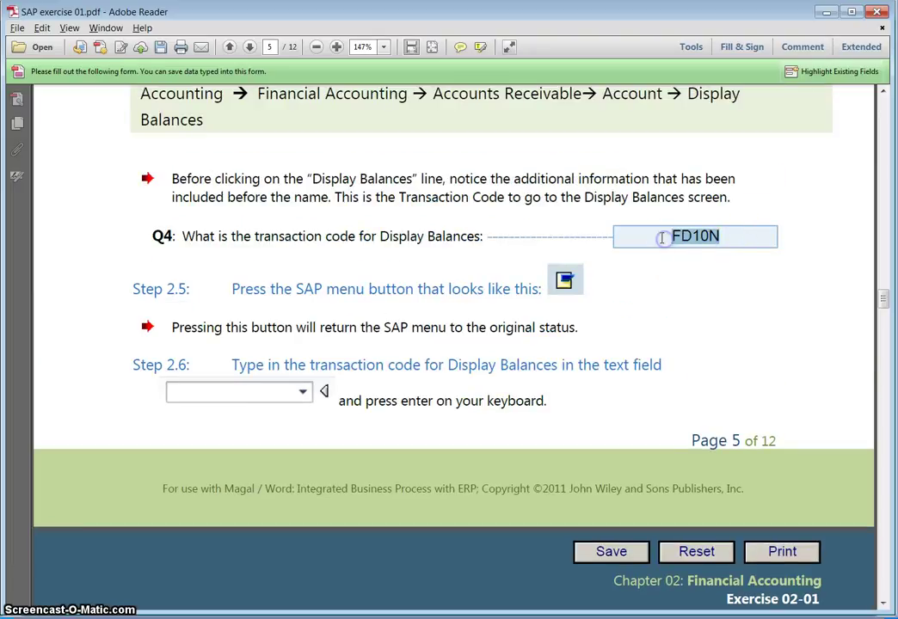
key(alt+Tab)
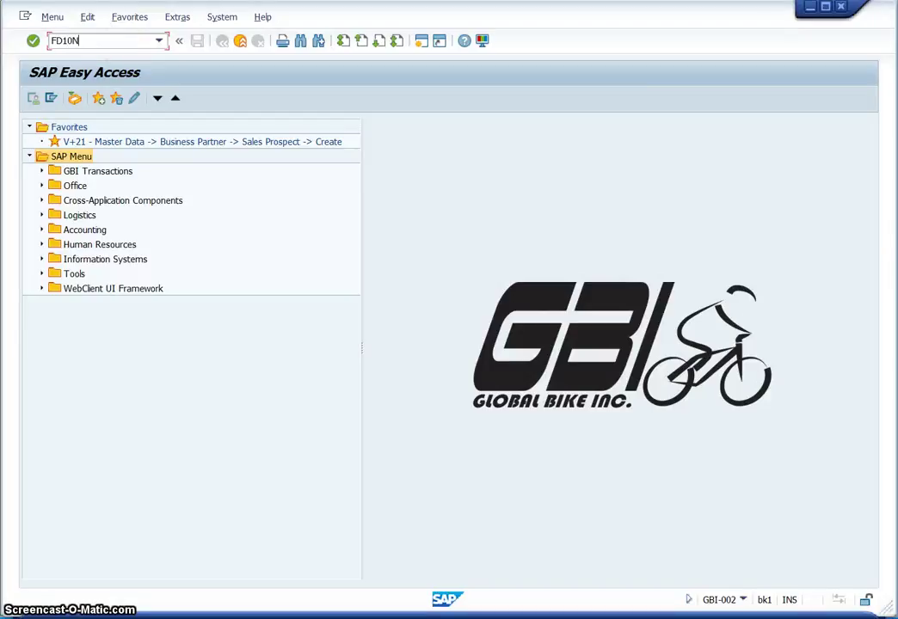
key(Return)
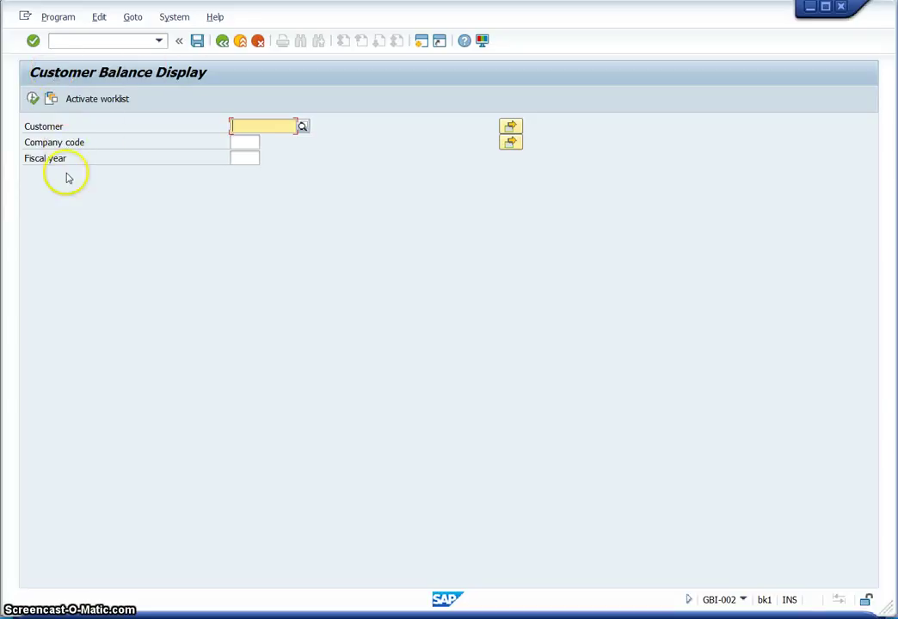
- Switch to the exercise PDF, review the end of Step 2, and read the Step 3 introduction and help-guide instructions through question Q5
key(alt+Tab)
scroll(462, 404, down, 10)
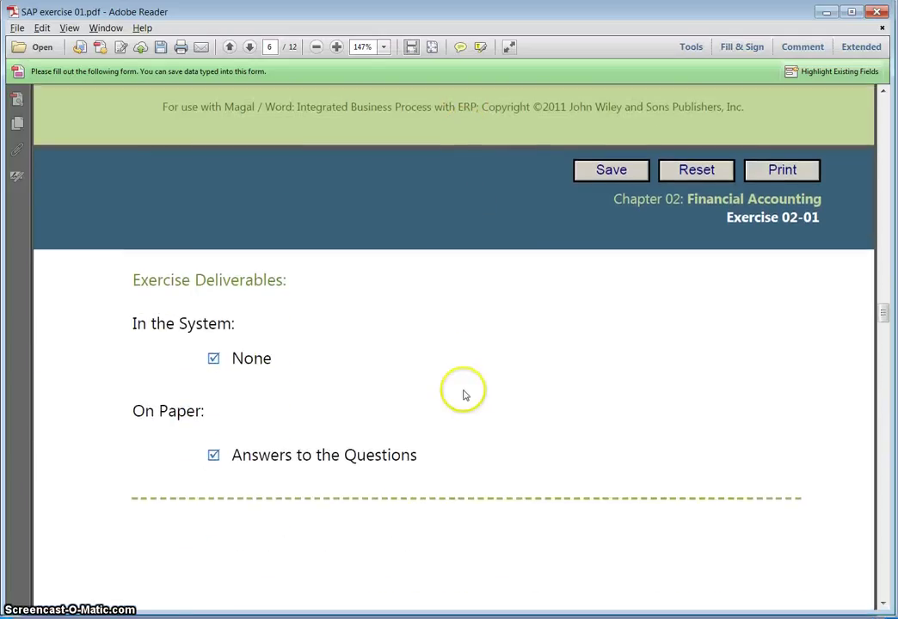
scroll(462, 393, up, 12)
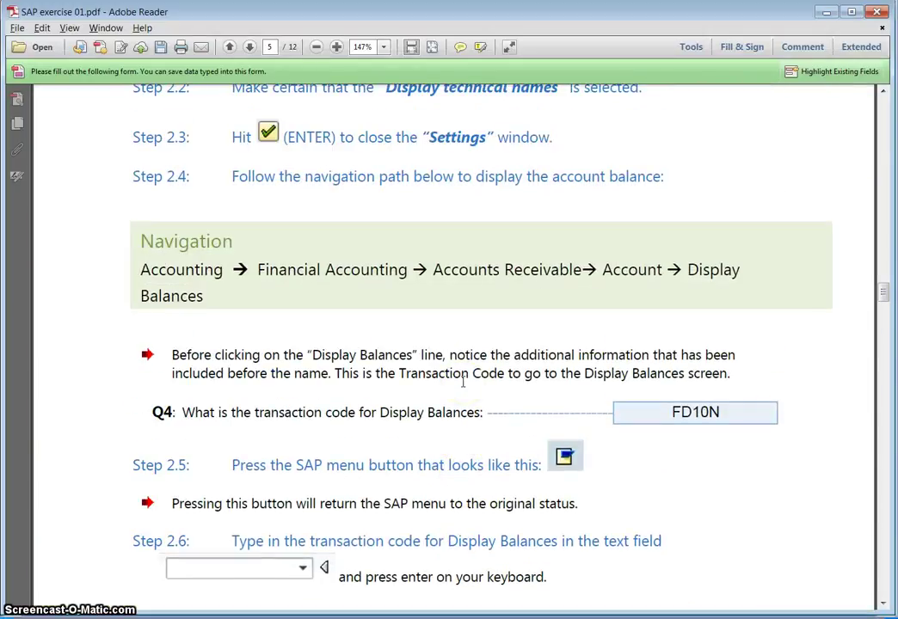
scroll(462, 382, down, 4)
scroll(460, 376, down, 7)
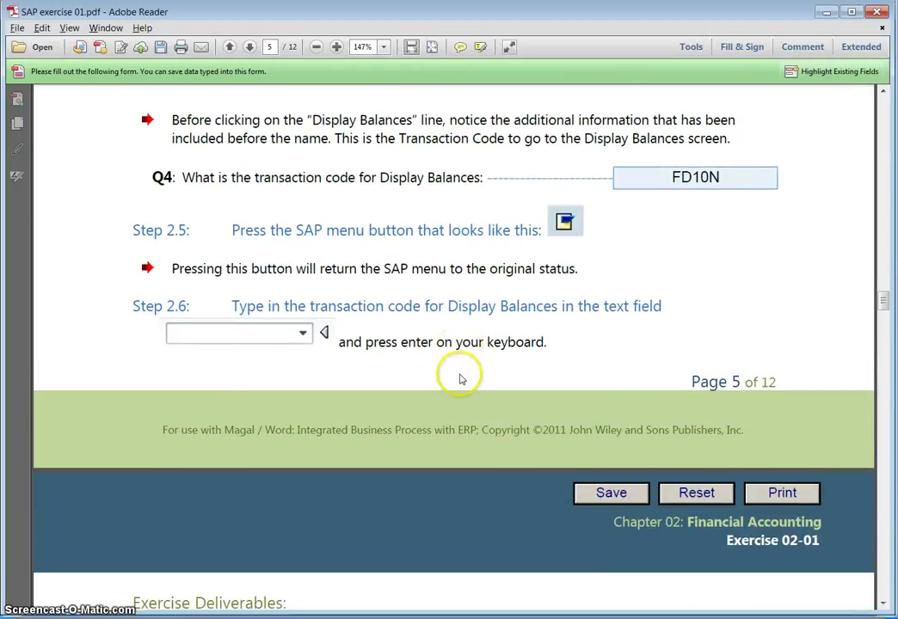
scroll(456, 375, down, 20)
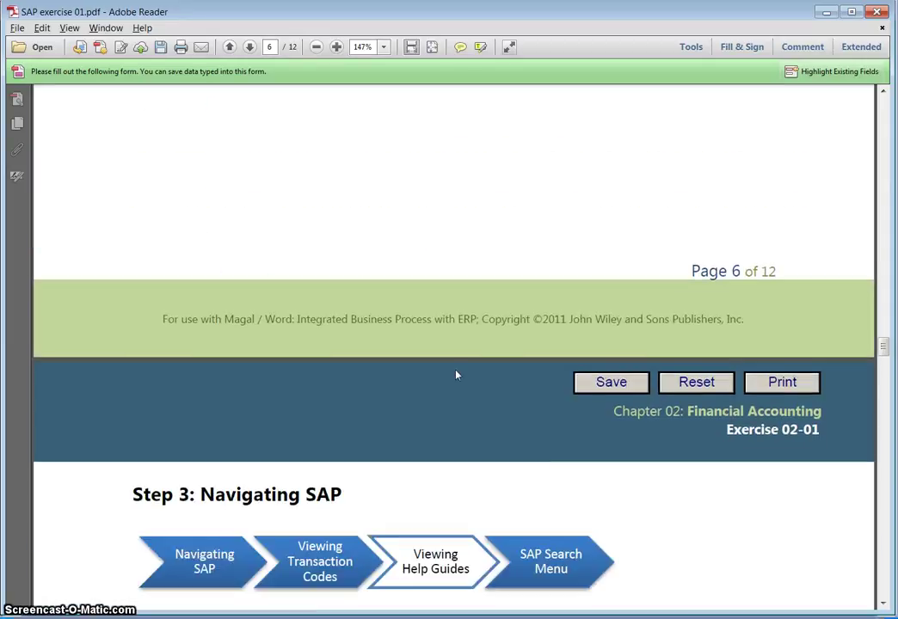
scroll(456, 375, down, 7)
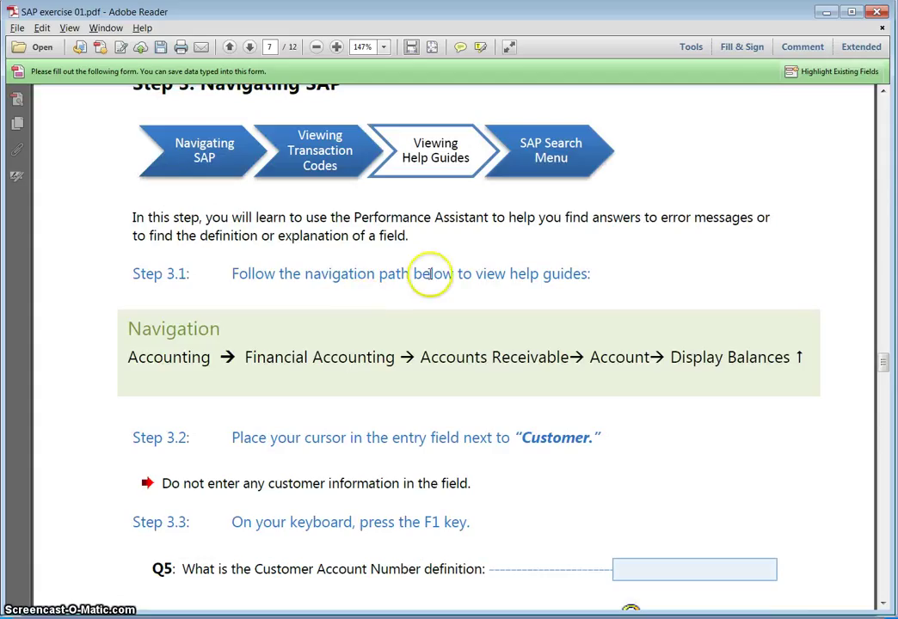
scroll(508, 300, up, 1)
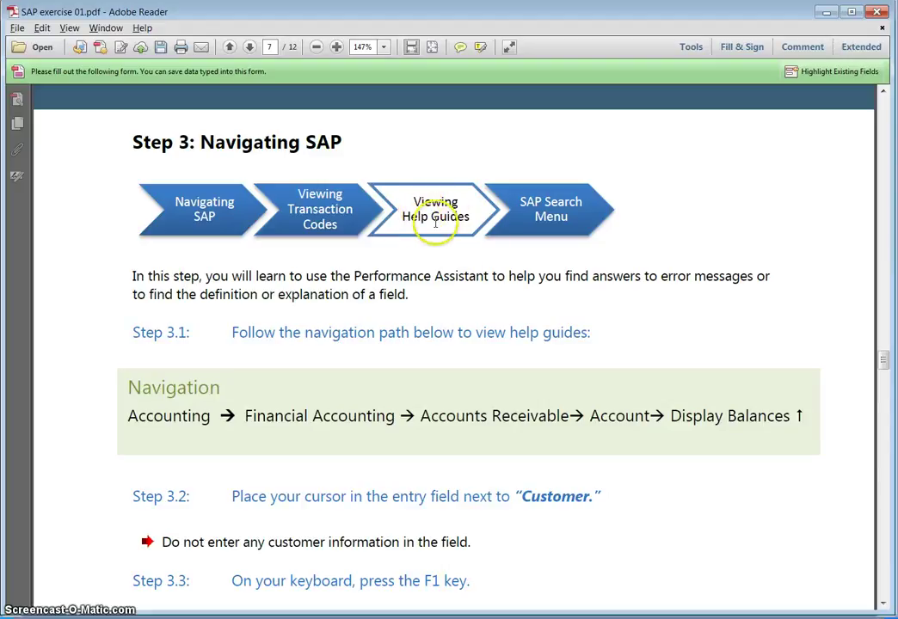
scroll(457, 260, down, 2)
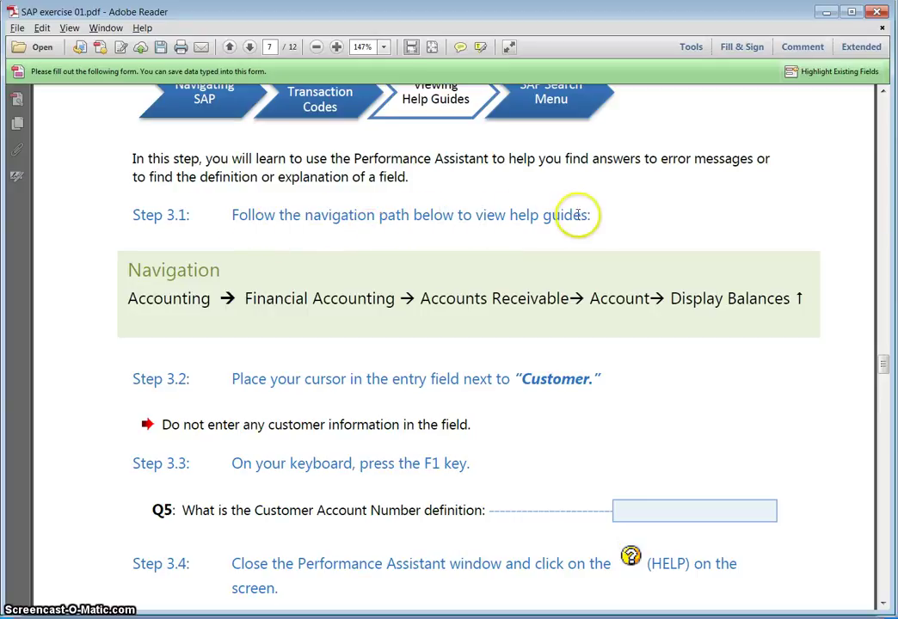
scroll(580, 227, down, 1)
scroll(396, 271, down, 1)
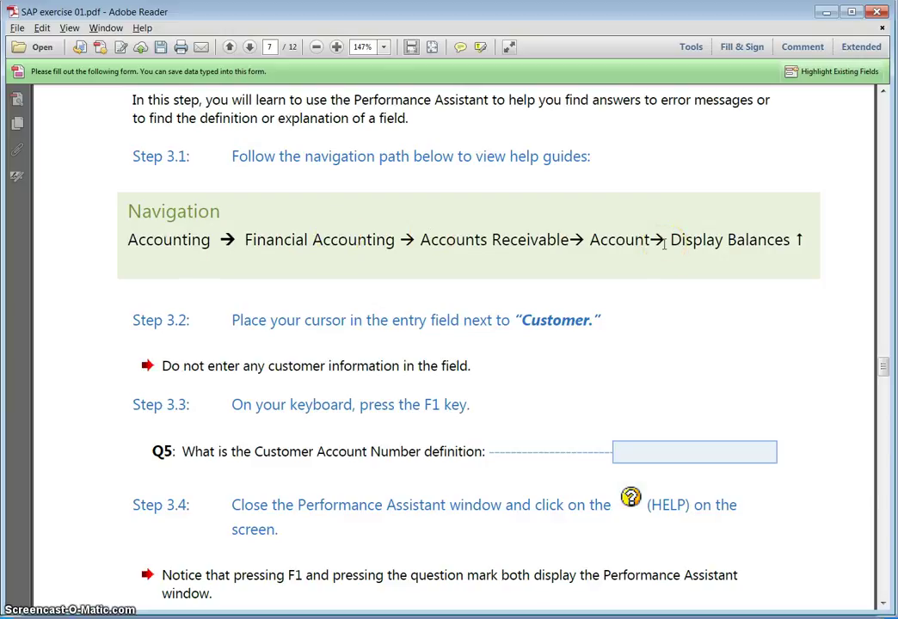
- Switch back to SAP and exit Customer Balance Display to SAP Easy Access
key(alt+Tab)
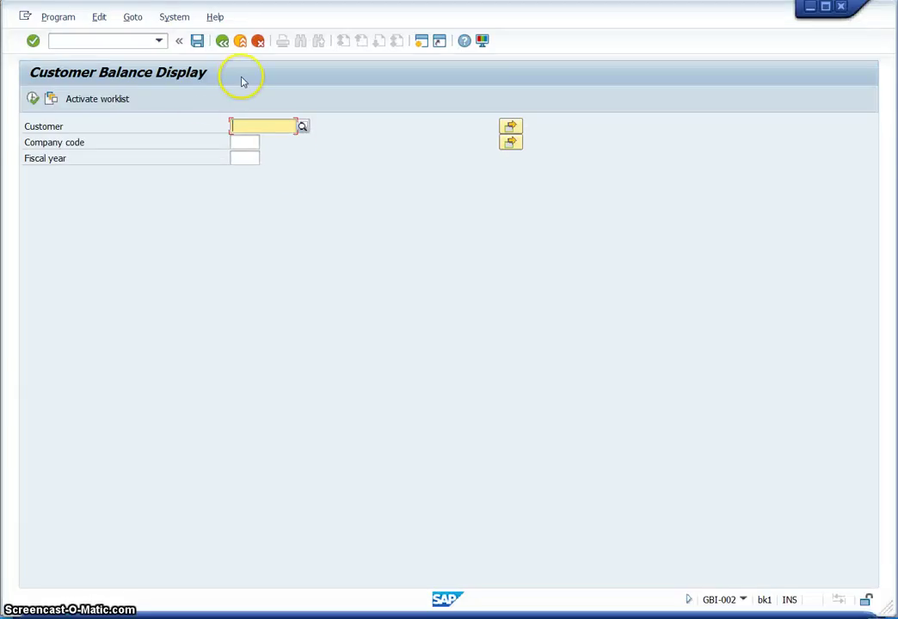
click(240, 43)
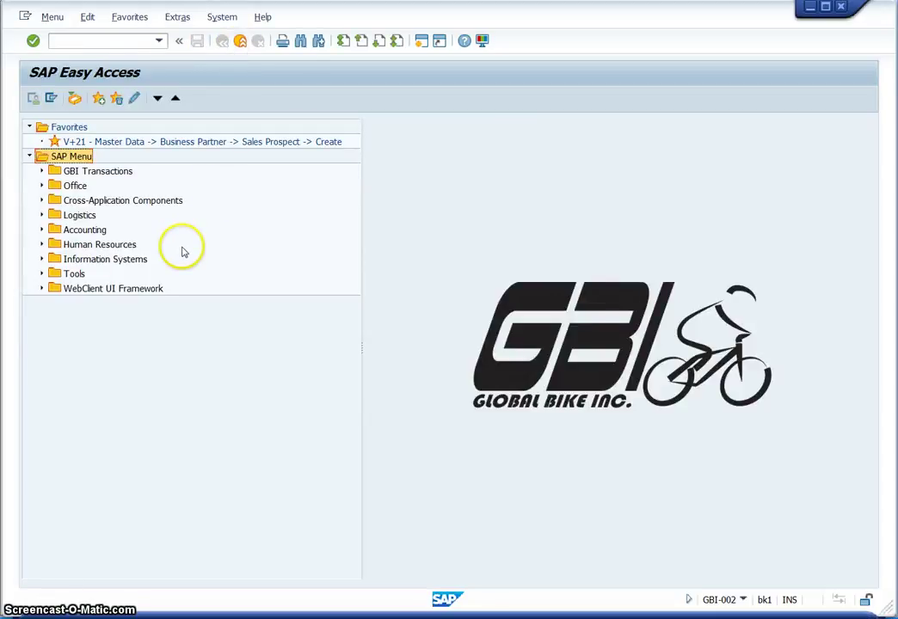
- Check the step 3.1 path in the exercise PDF and open Display Balances in SAP under Accounting, Financial Accounting, Accounts Receivable, Account
key(alt+Tab)
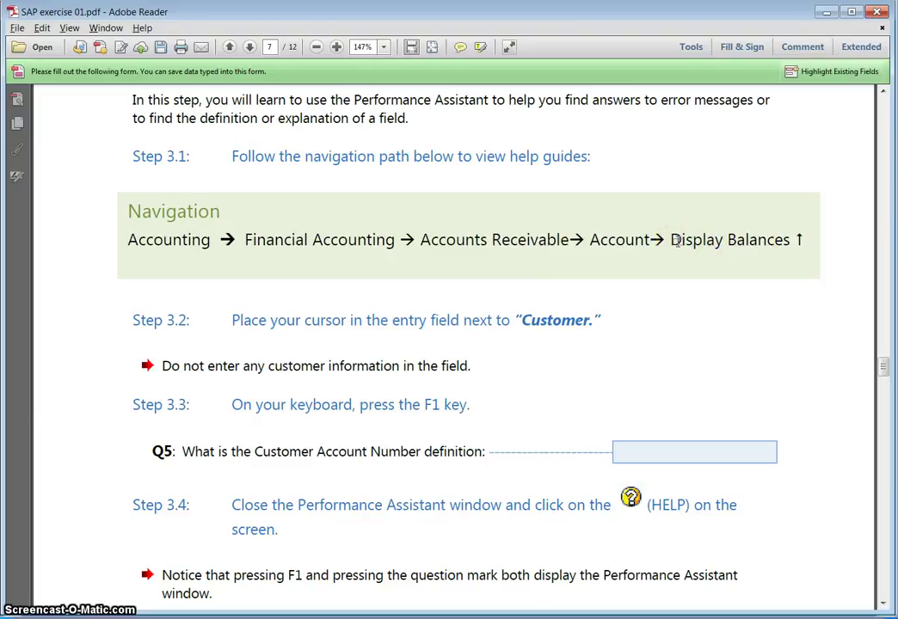
key(alt+Tab)
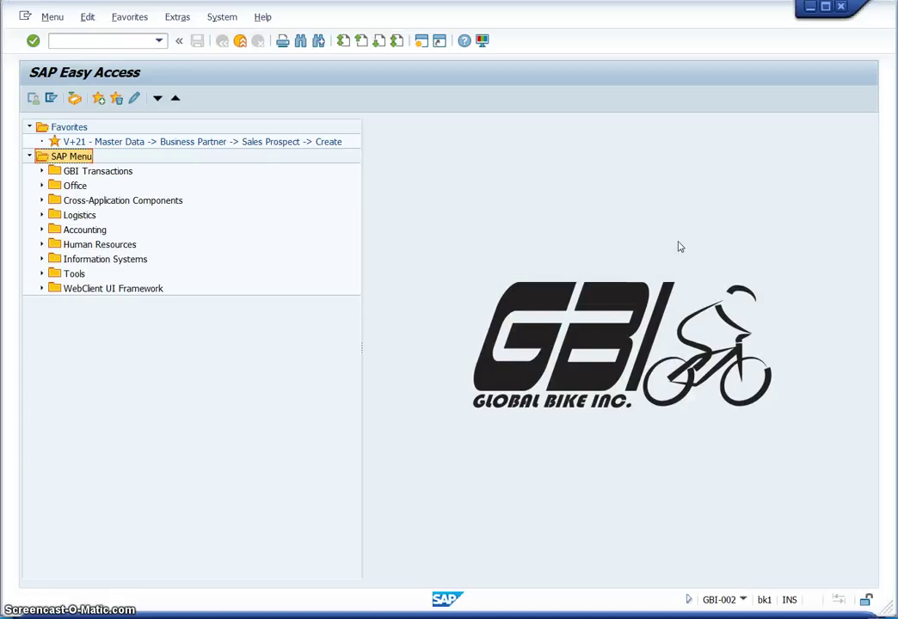
click(42, 231)
click(55, 245)
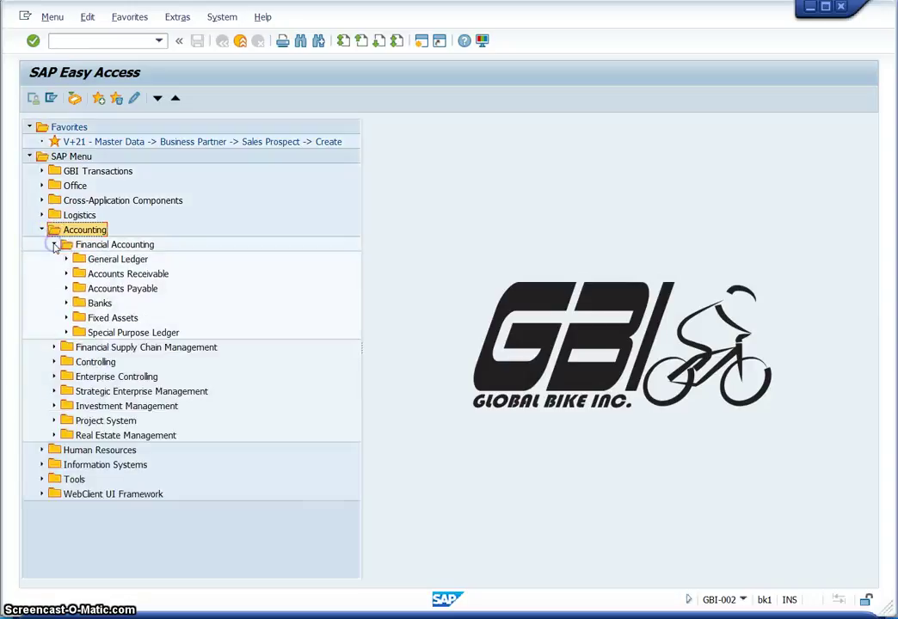
click(66, 274)
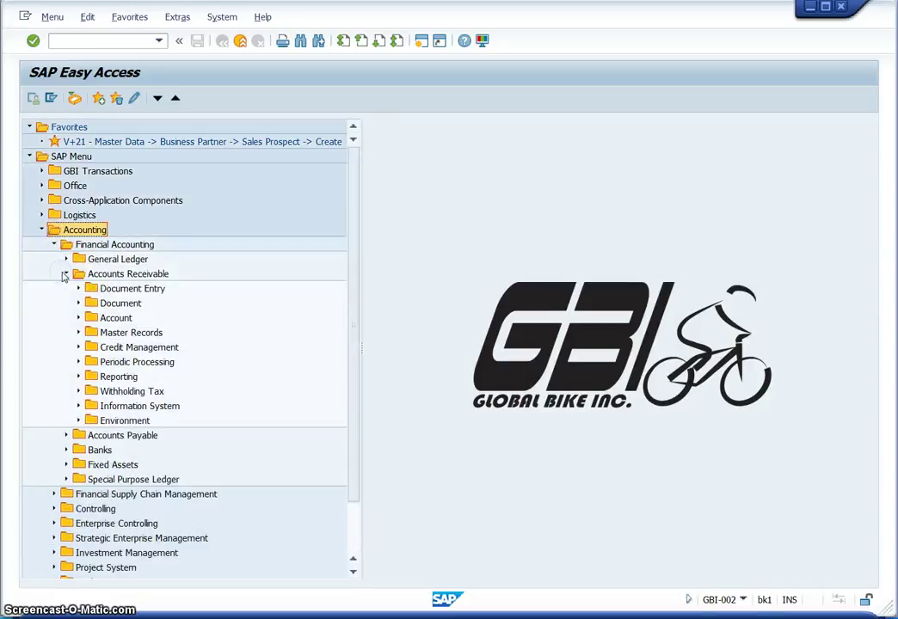
click(79, 318)
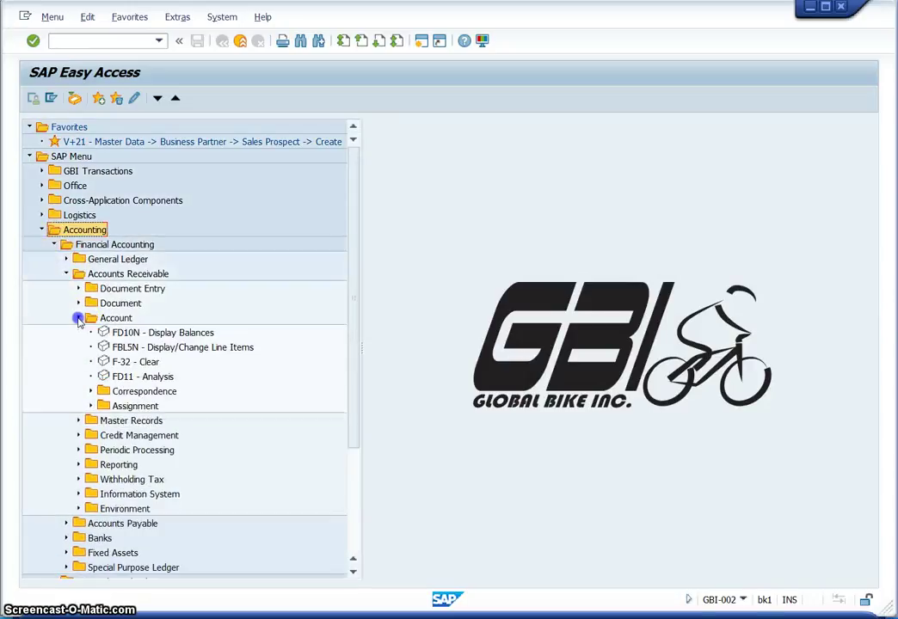
click(186, 334)
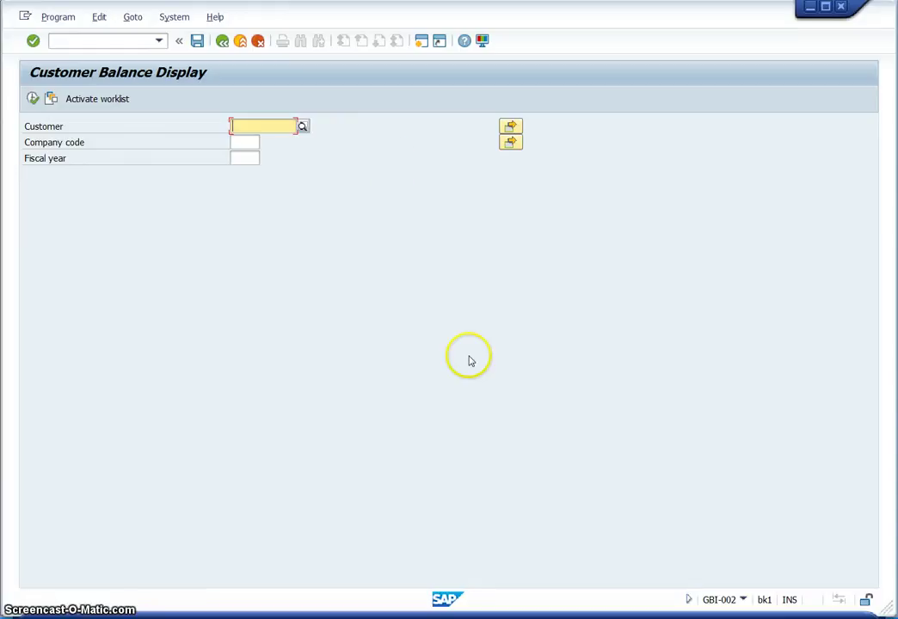
- Read step 3.2 in the exercise PDF and place the cursor in SAP's Customer field without entering anything
key(alt+Tab)
scroll(499, 333, down, 3)
scroll(500, 330, down, 2)
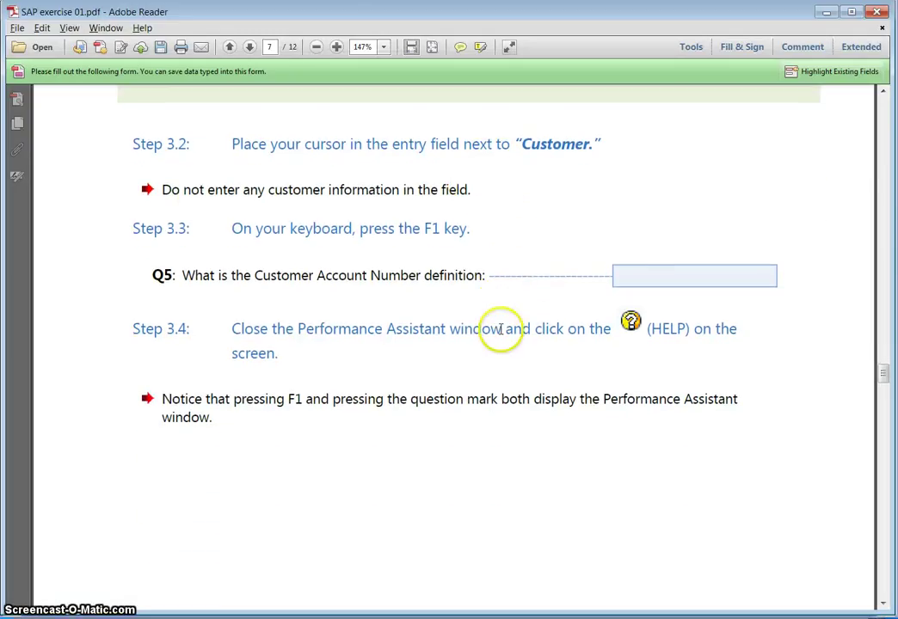
scroll(207, 203, up, 1)
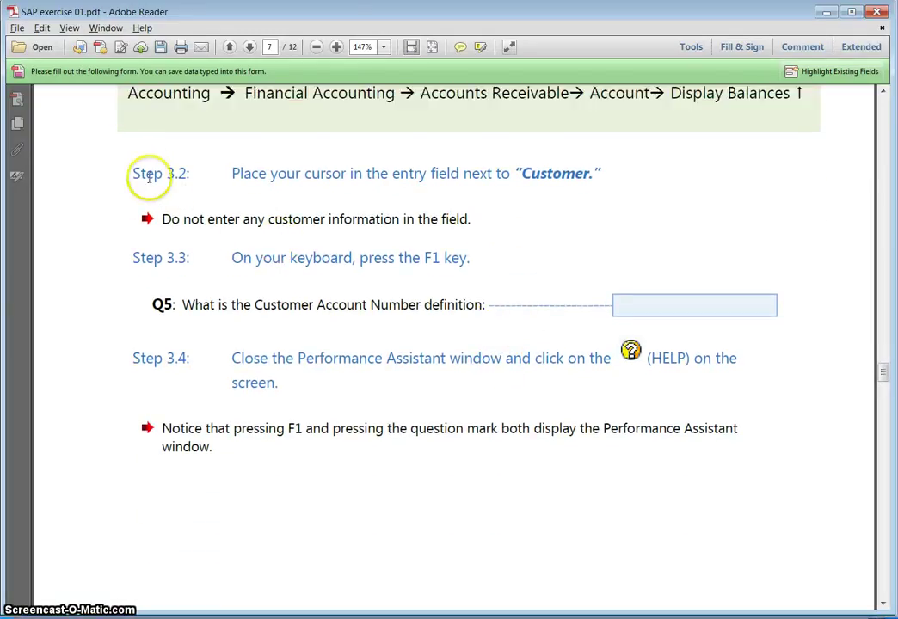
scroll(148, 177, up, 3)
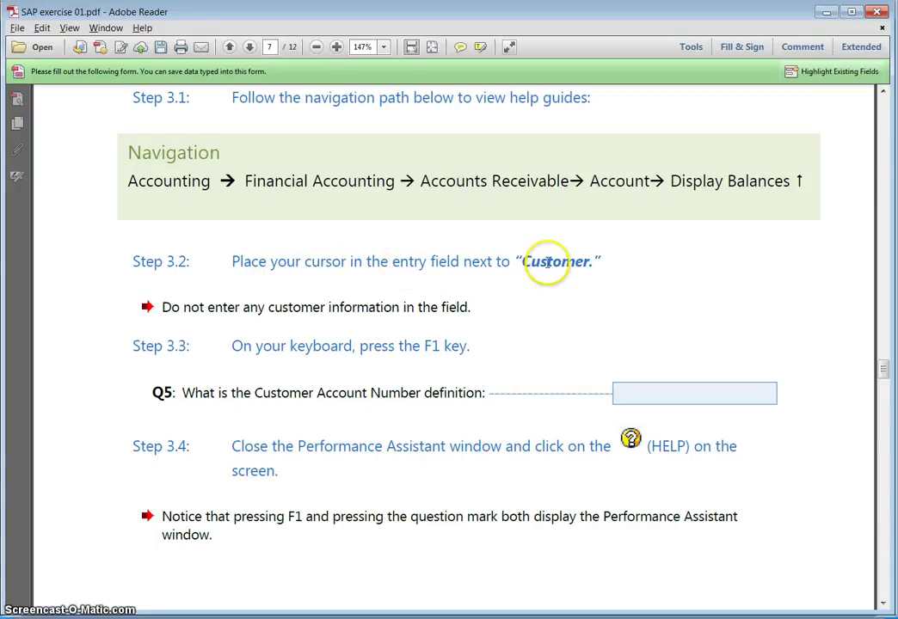
key(alt+Tab)
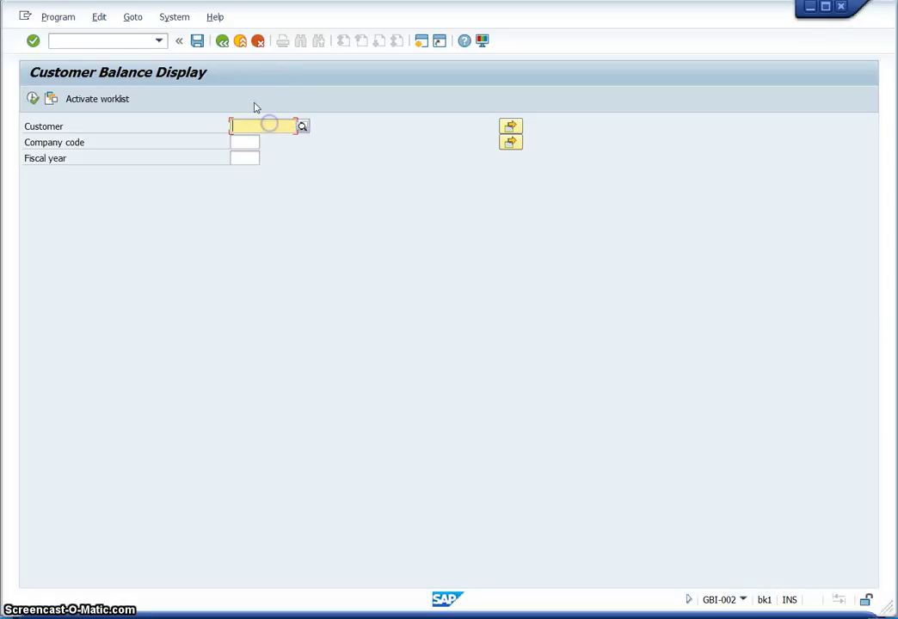
- Read step 3.3 and question Q5 in the exercise PDF, and display the Performance Assistant help for SAP's Customer field
key(alt+Tab)
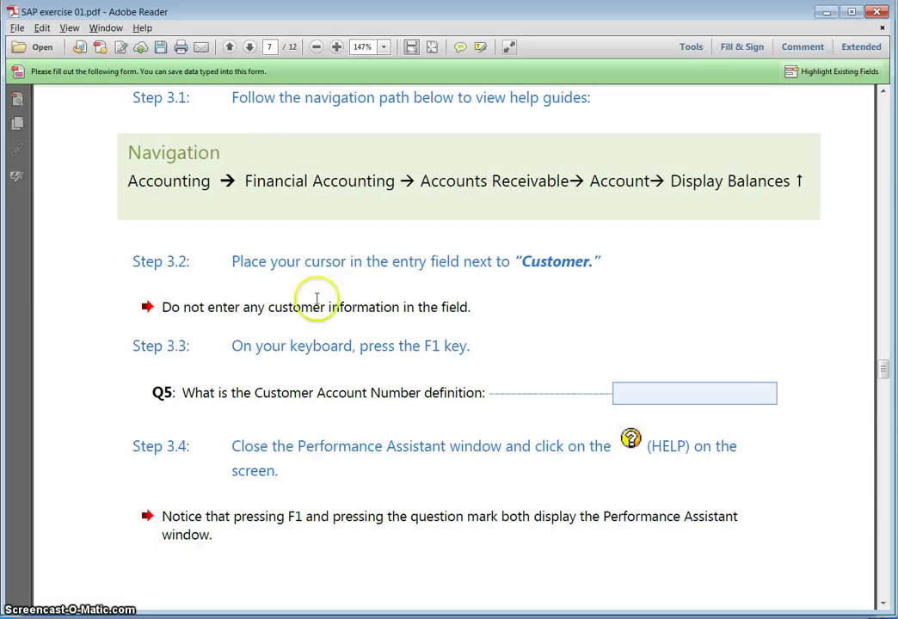
scroll(315, 298, down, 2)
scroll(315, 299, down, 1)
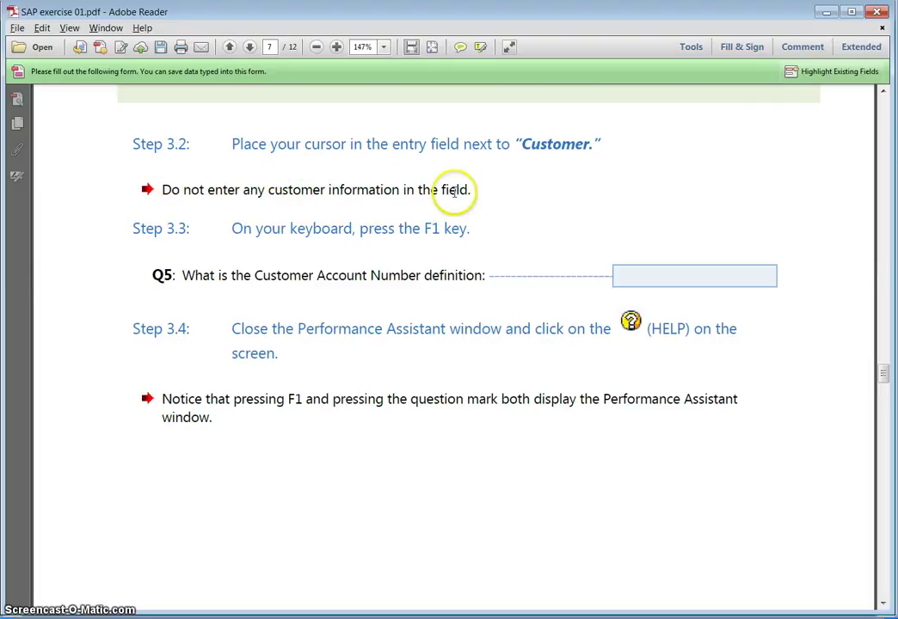
scroll(454, 191, down, 1)
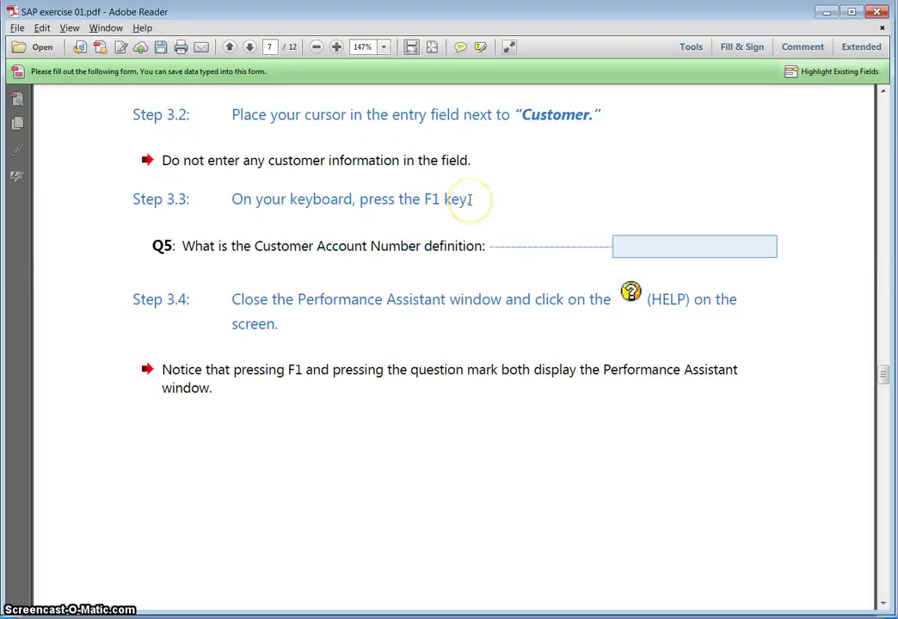
key(alt+Tab)
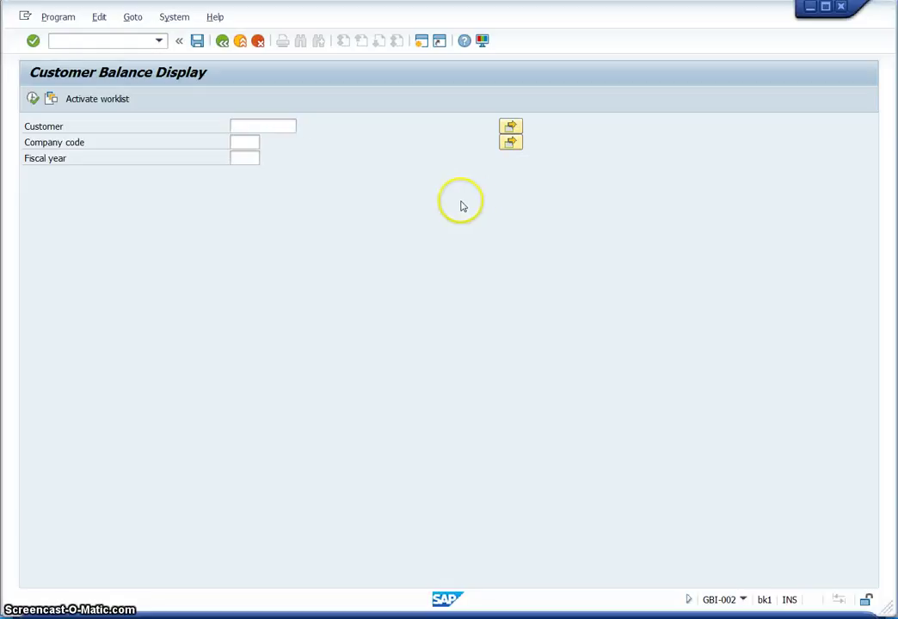
key(F1)
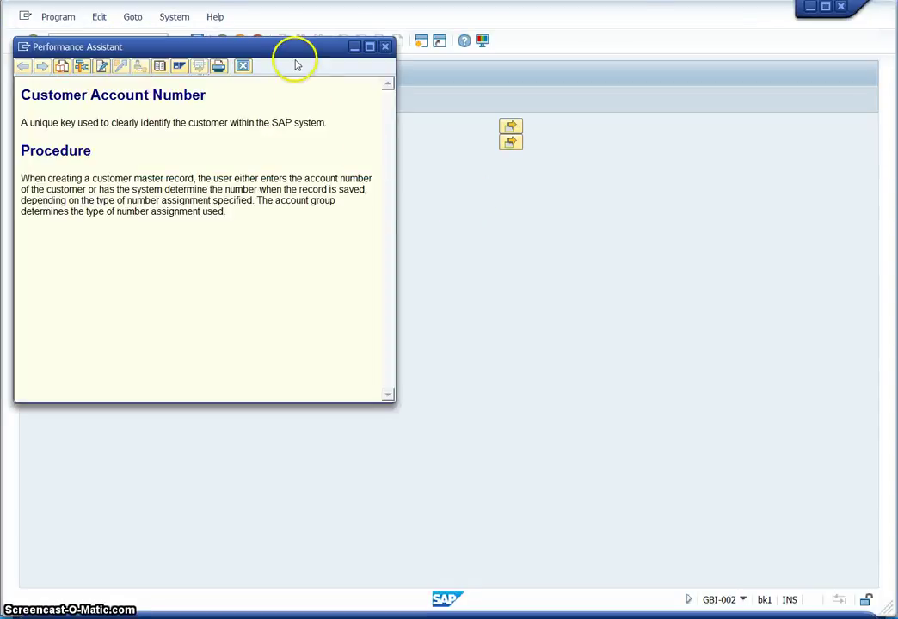
- Move the Performance Assistant window toward the middle of the screen and highlight the Customer Account Number definition
drag(300, 52, 466, 111)
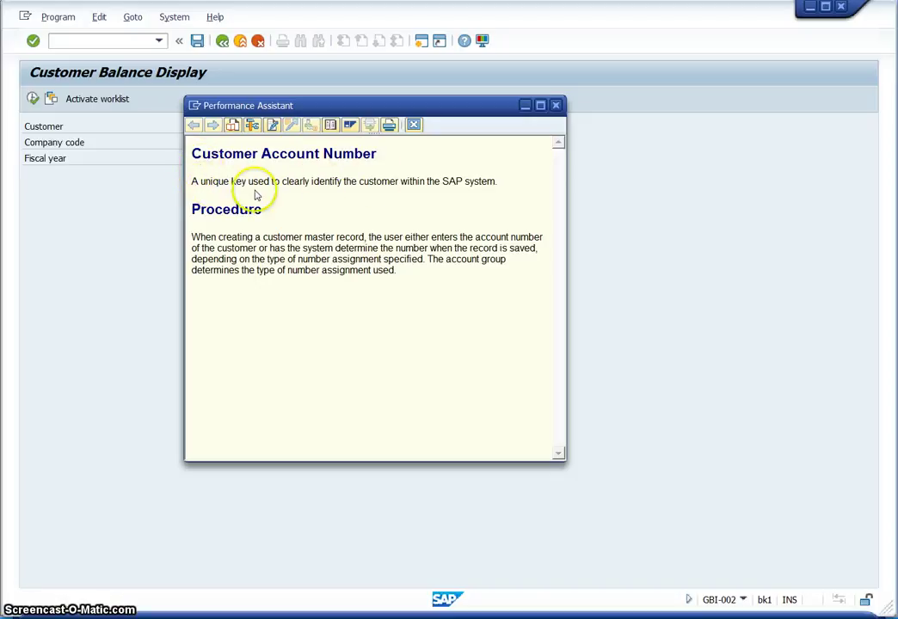
drag(191, 182, 322, 181)
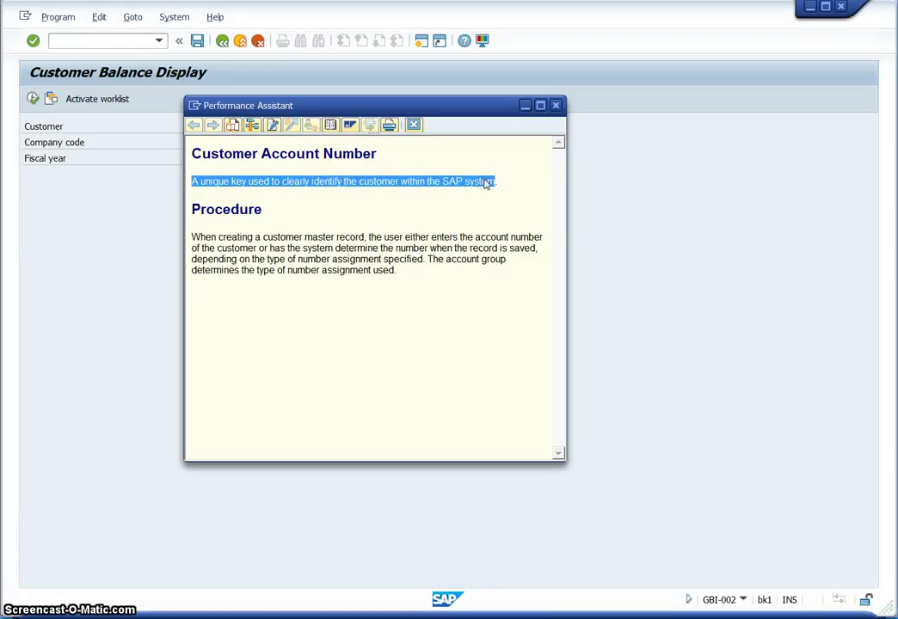
click(363, 572)
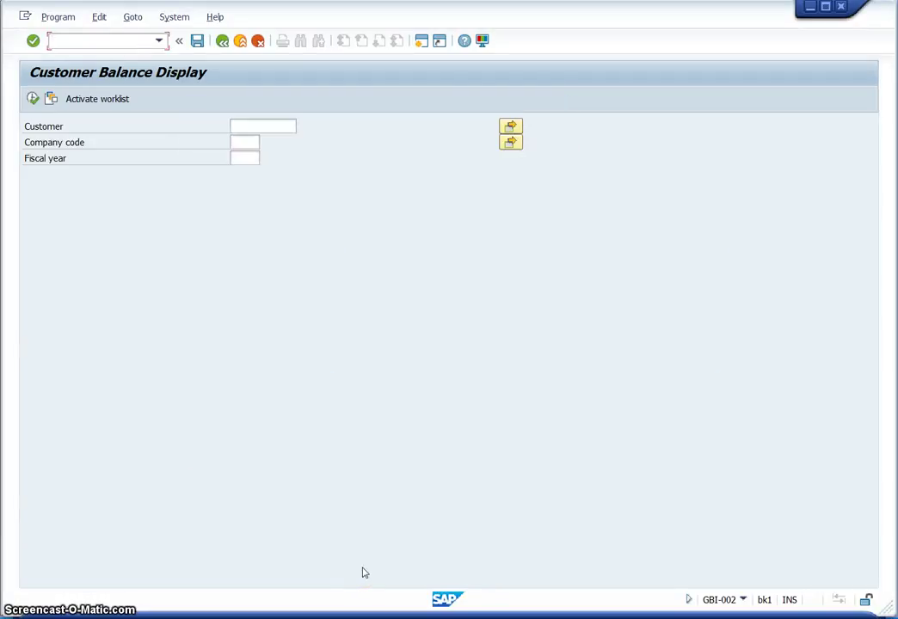
- Switch to the exercise PDF and read step 3.4 on closing the Performance Assistant and using Help
key(alt+Tab)
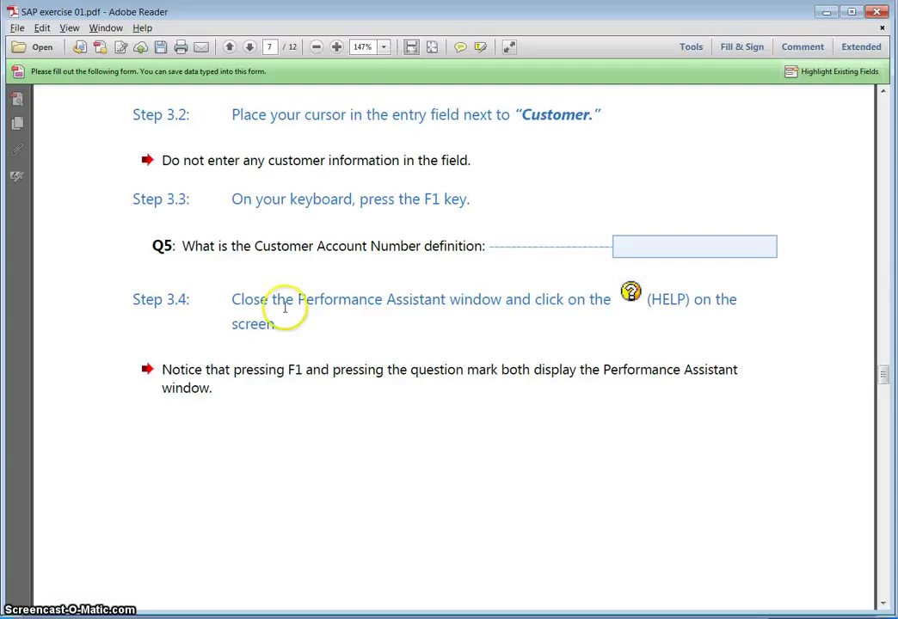
scroll(293, 307, down, 1)
scroll(293, 307, up, 2)
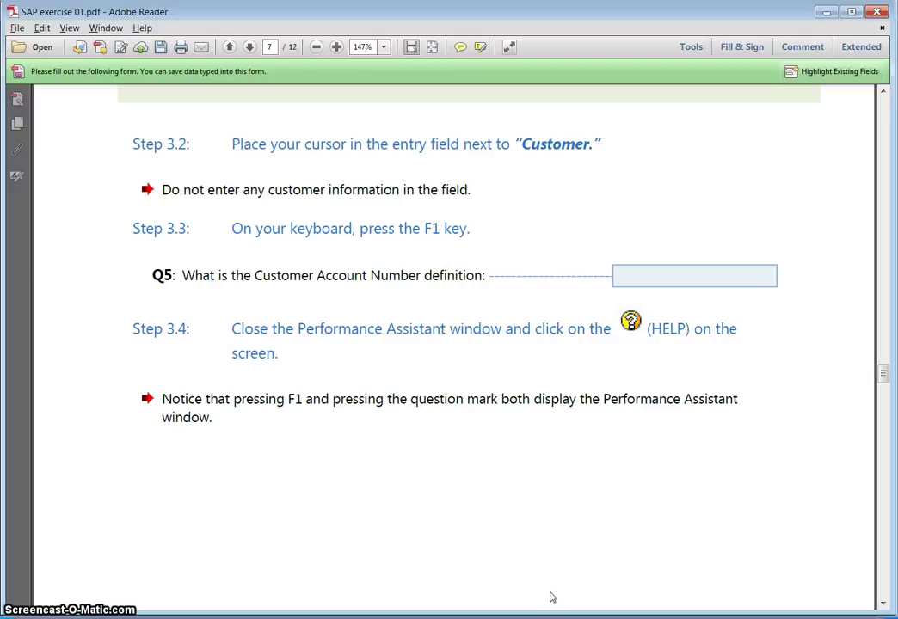
- Switch back to SAP, display the Performance Assistant help for the Customer field again, and close it
key(alt+Tab)
click(275, 125)
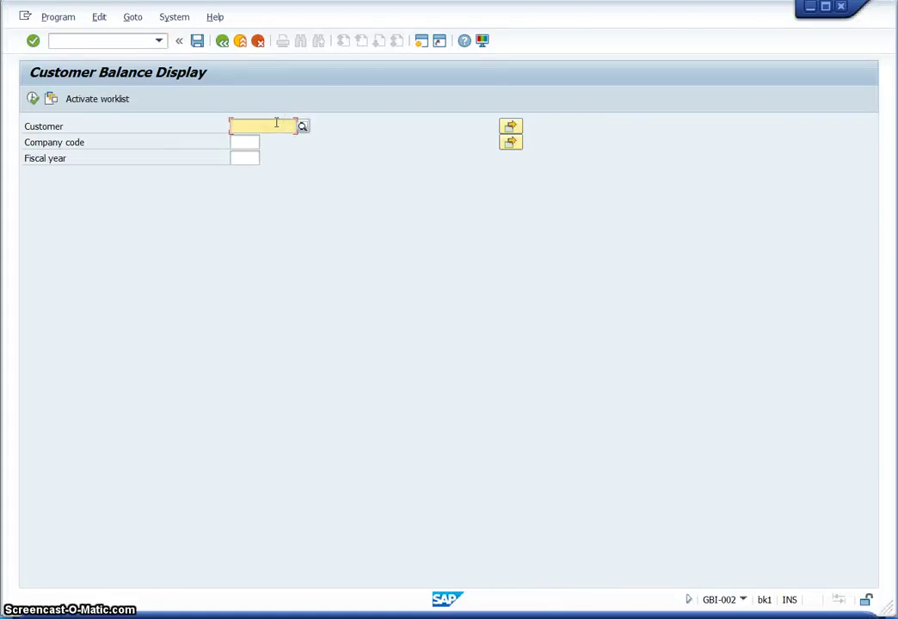
click(265, 123)
click(246, 142)
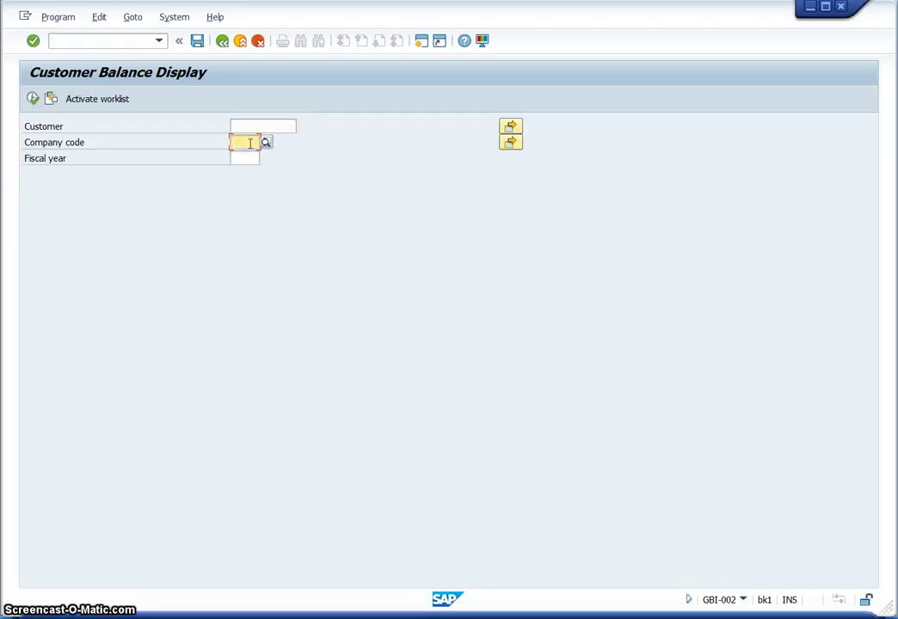
click(248, 160)
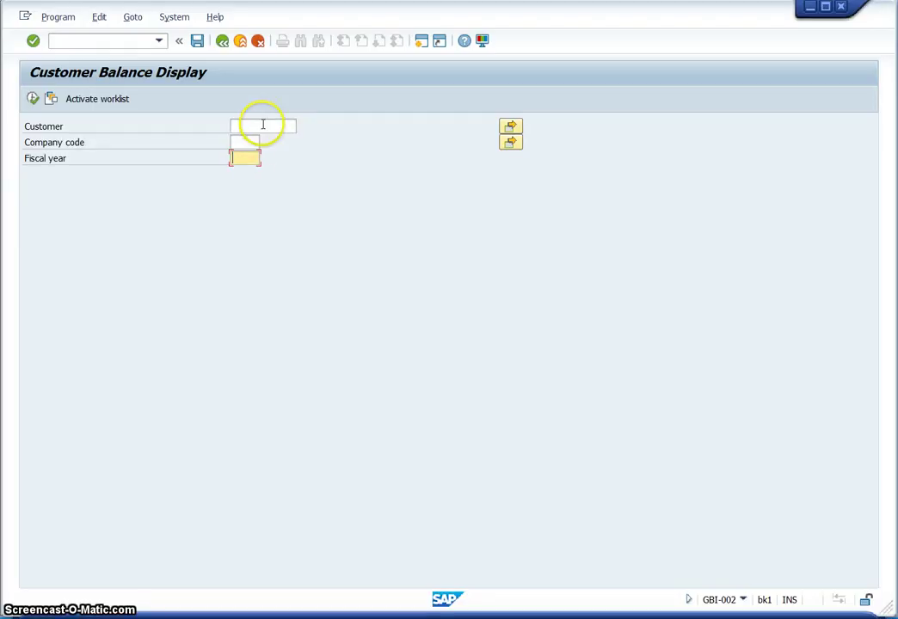
click(263, 124)
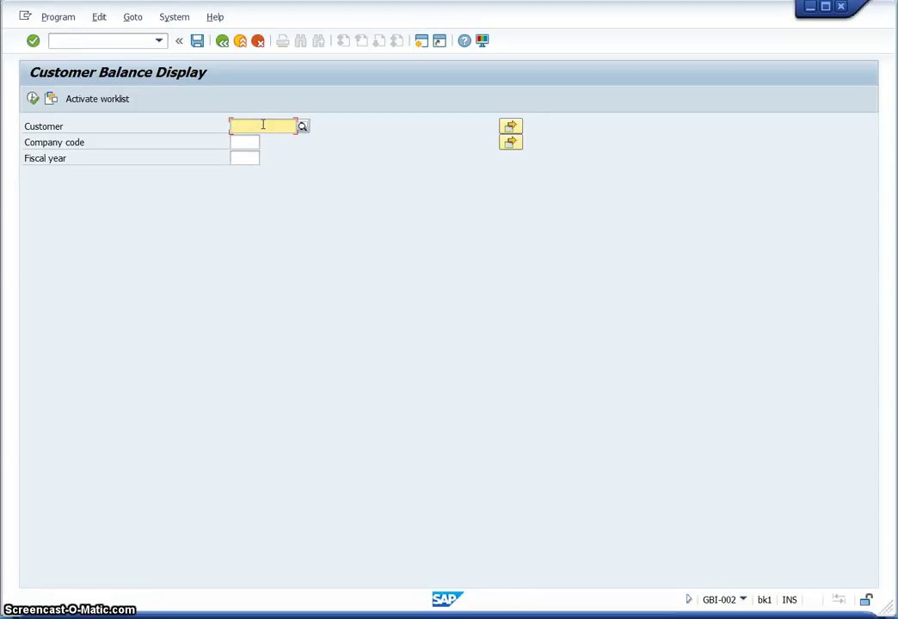
key(F1)
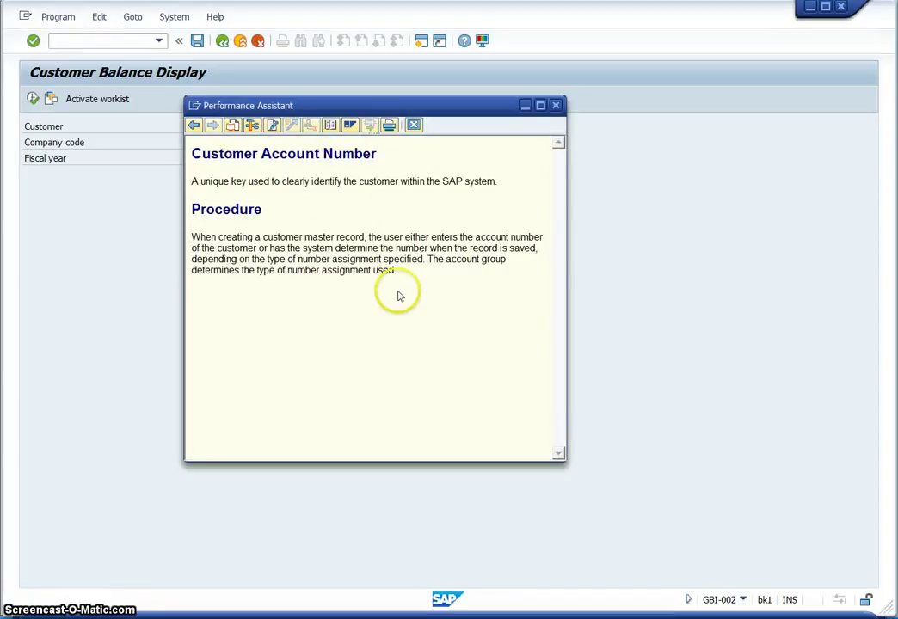
click(556, 105)
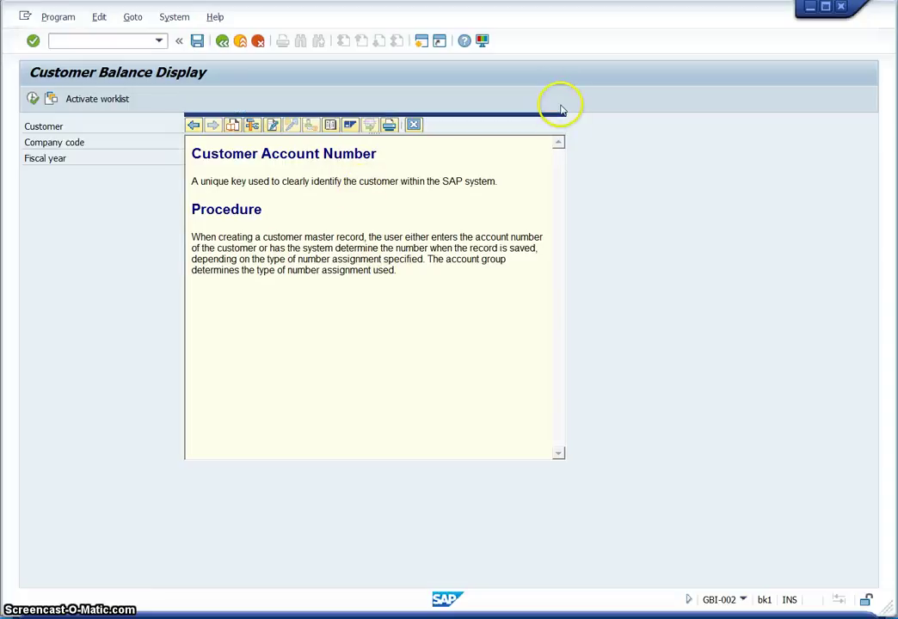
- Check question Q5 and its answer field in the exercise PDF, and return to Customer Balance Display in SAP
key(alt+Tab)
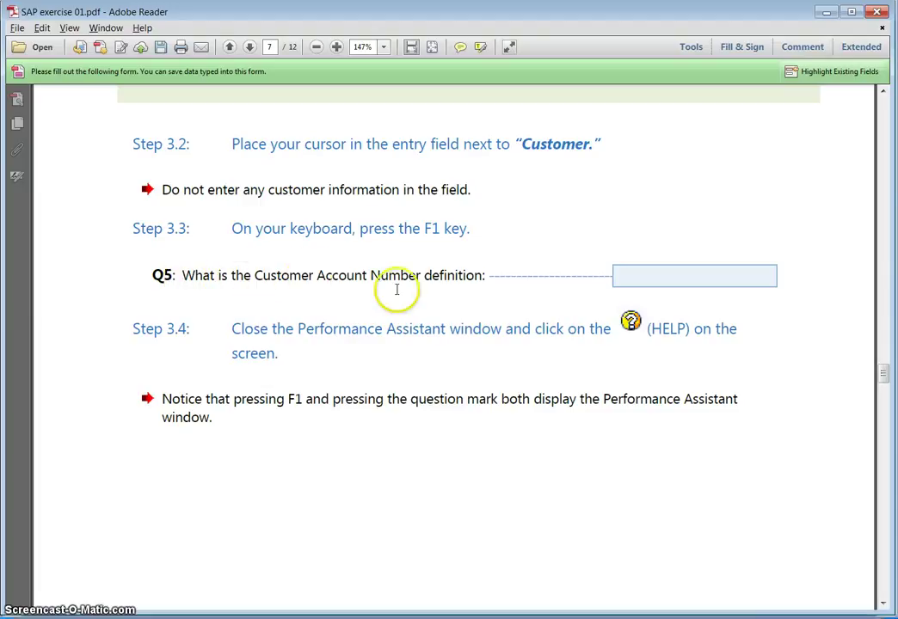
click(680, 274)
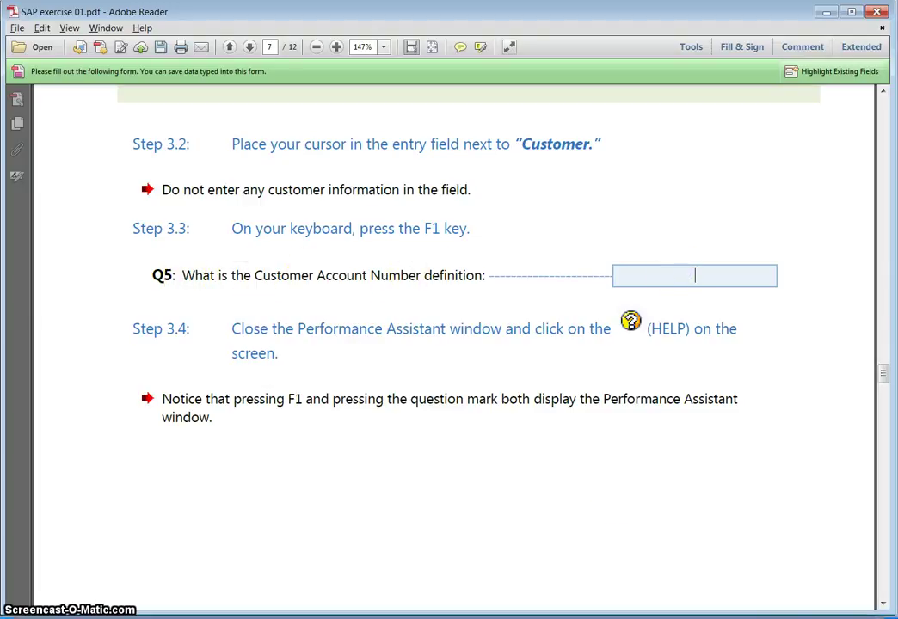
mouse_move(465, 596)
click(443, 583)
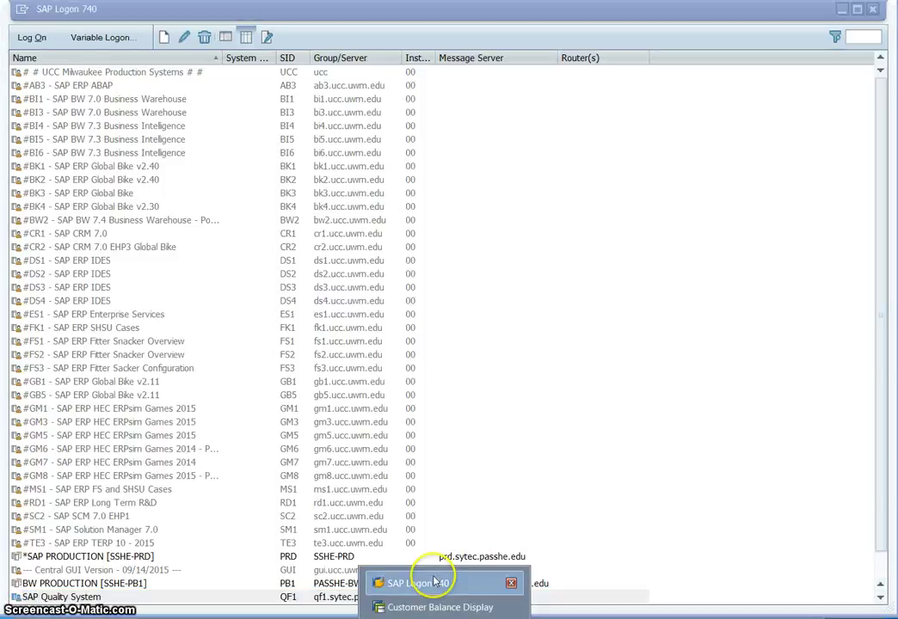
click(433, 606)
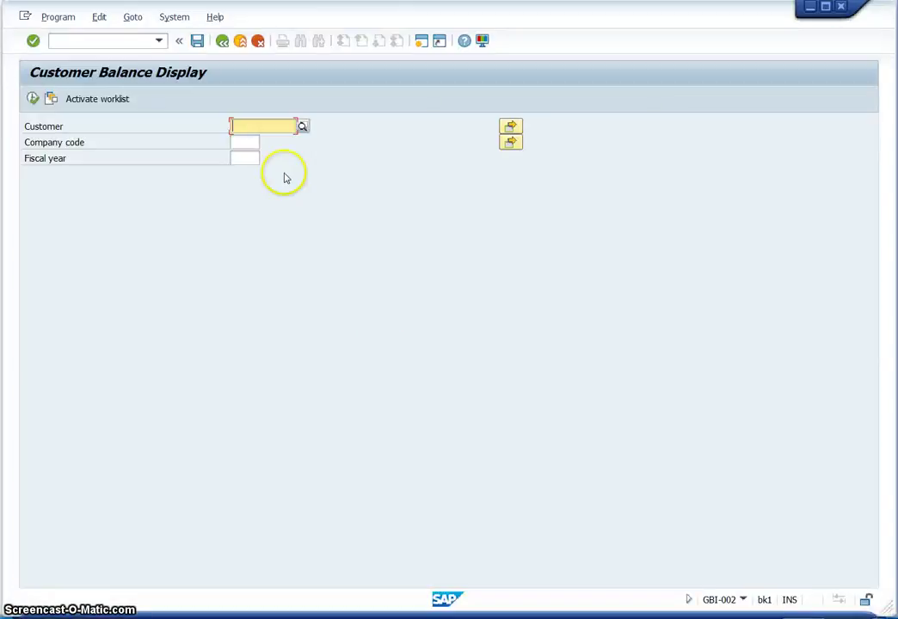
- Copy the definition "A unique key used to clearly identify the customer within the SAP system." from the Customer field's help and close the Performance Assistant
click(267, 125)
key(F1)
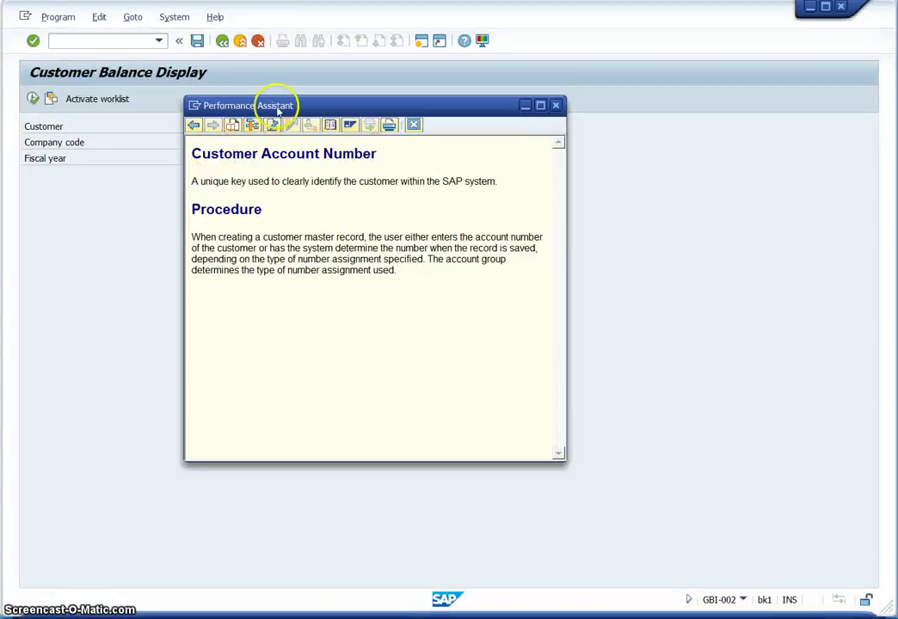
drag(193, 184, 257, 188)
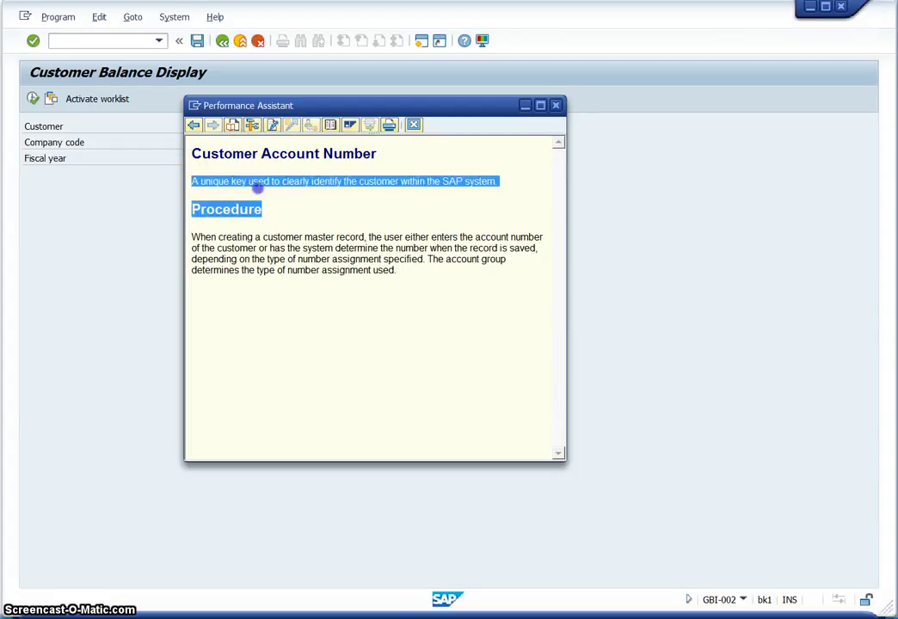
drag(500, 188, 501, 187)
right_click(470, 181)
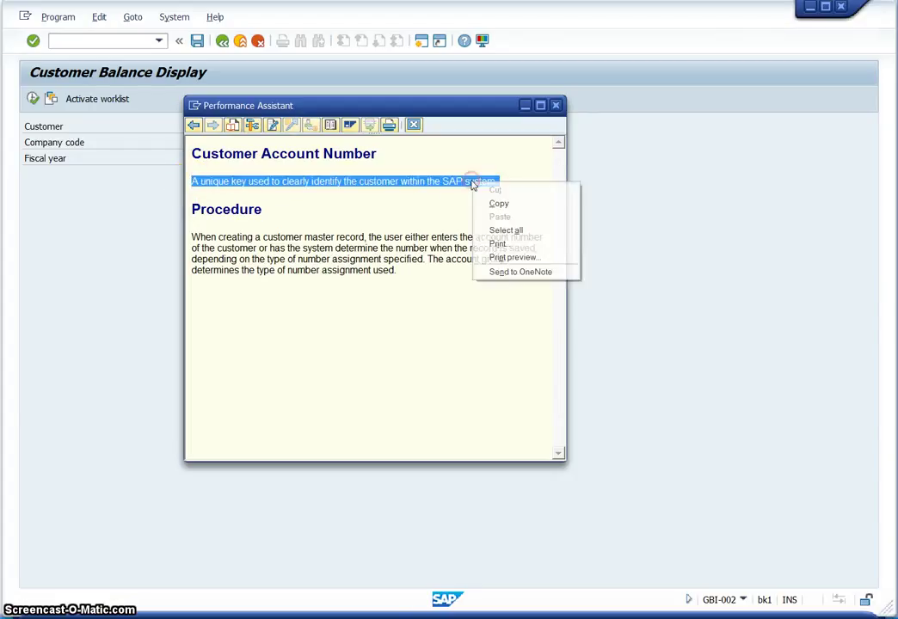
click(489, 206)
click(554, 106)
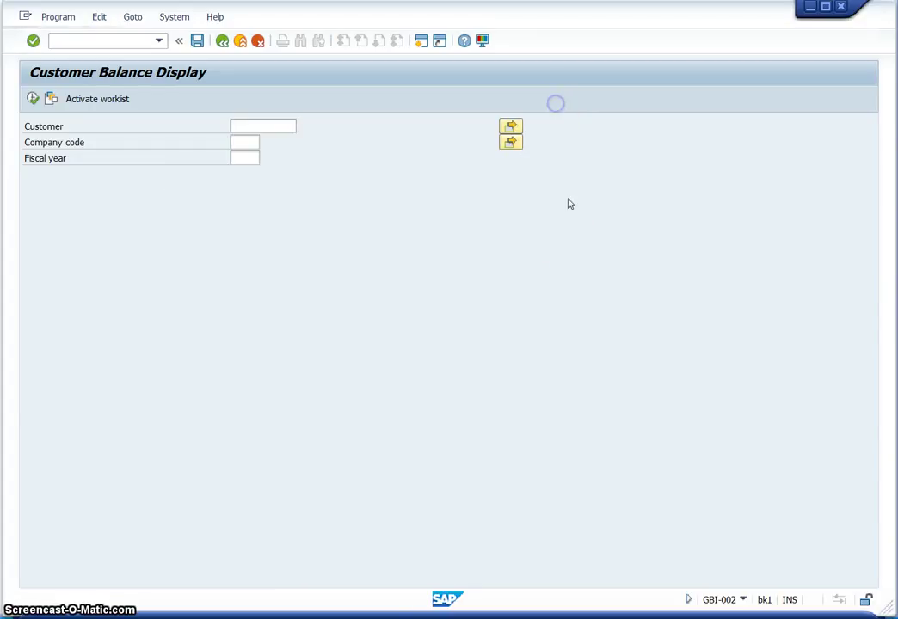
- Switch to the exercise PDF and paste the copied customer account number definition into the Q5 answer field
key(alt+Tab)
click(672, 275)
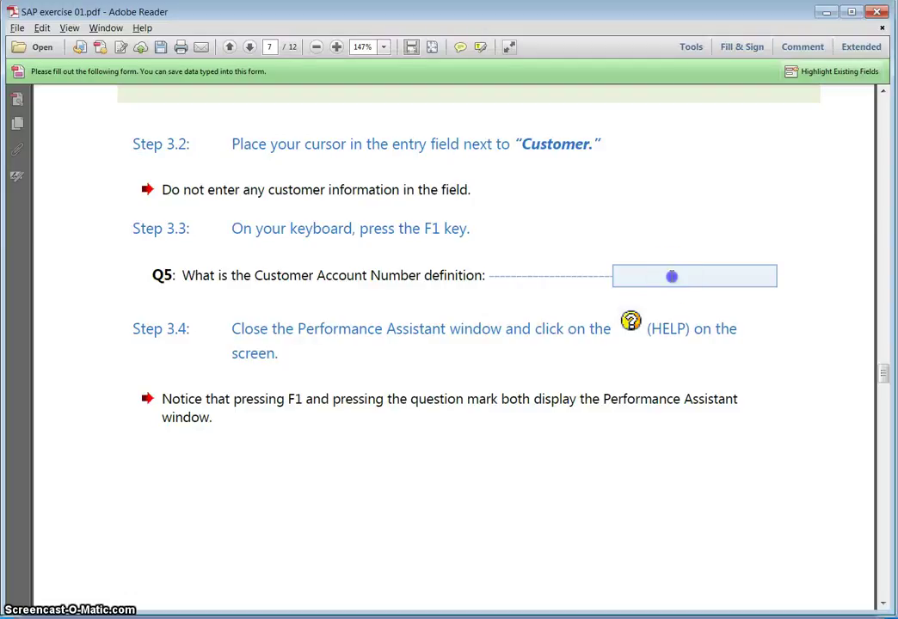
right_click(673, 279)
click(710, 288)
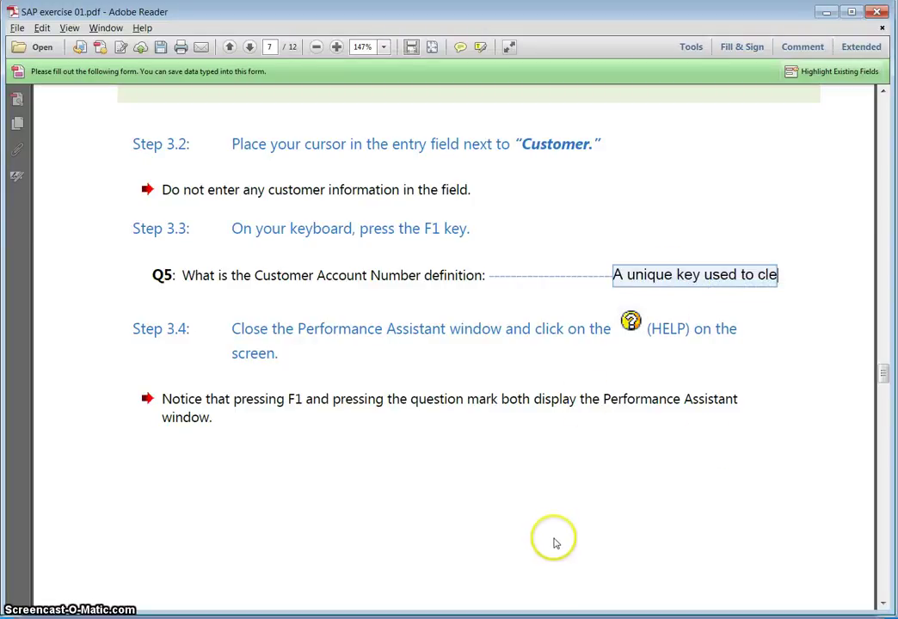
click(713, 278)
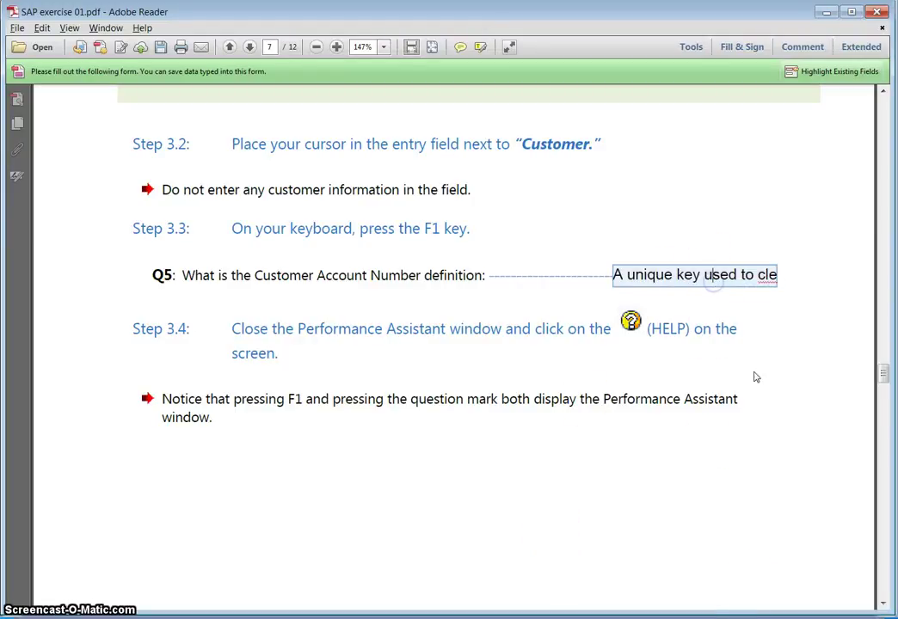
click(745, 595)
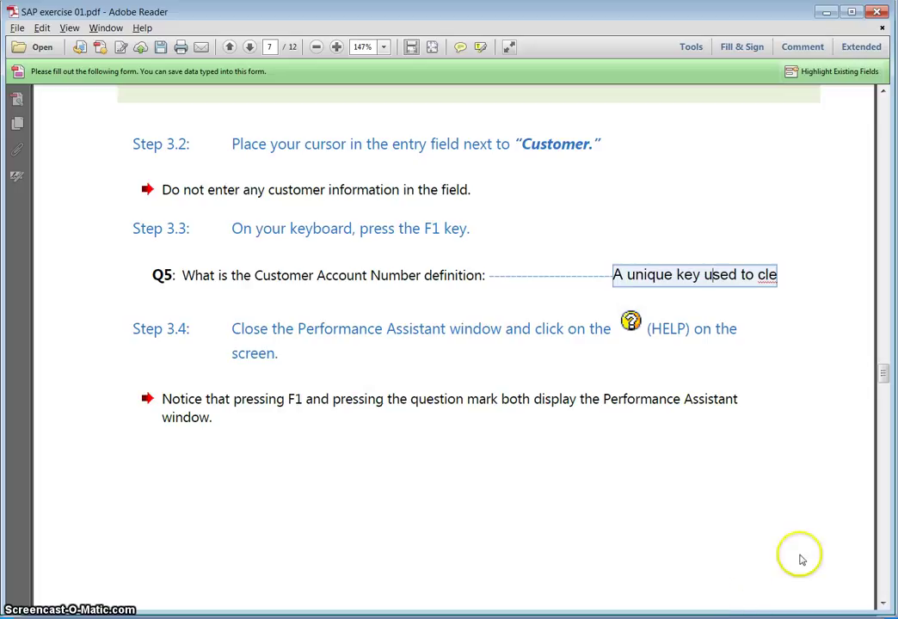
click(617, 275)
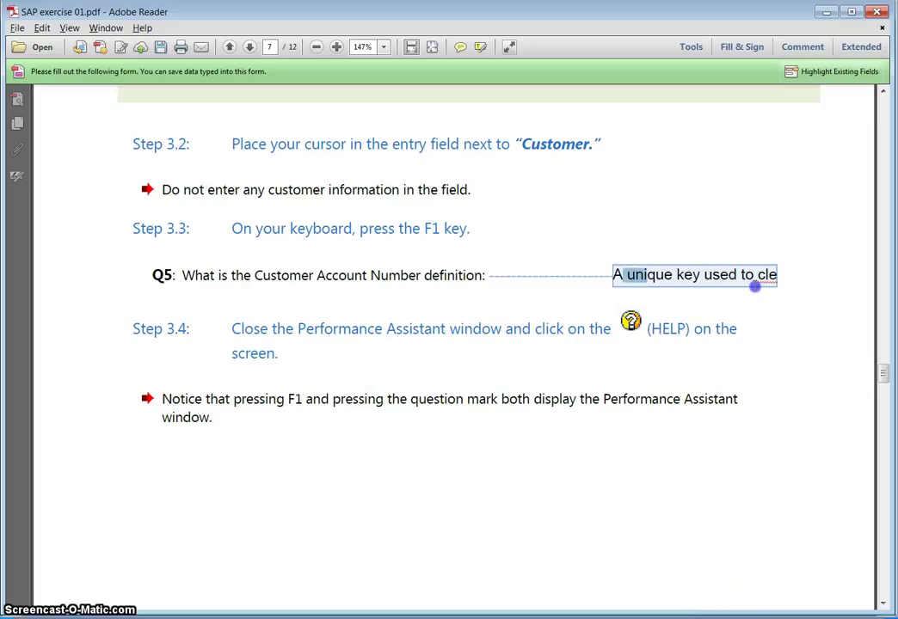
click(684, 275)
drag(728, 275, 752, 276)
click(730, 274)
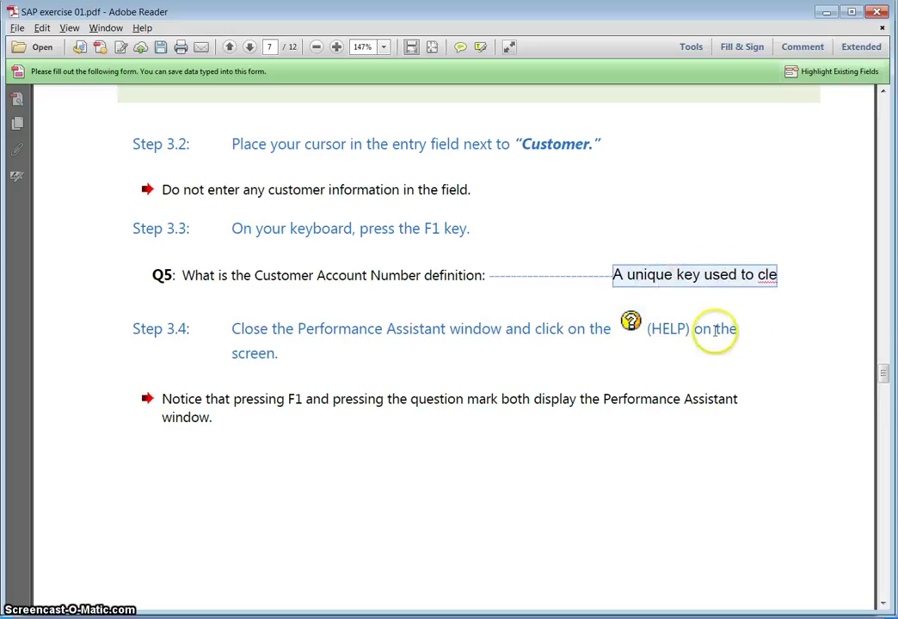
- Switch from step 3.4 in the PDF to SAP, display the Customer field's Performance Assistant help, and close it
scroll(717, 334, down, 1)
scroll(357, 282, down, 2)
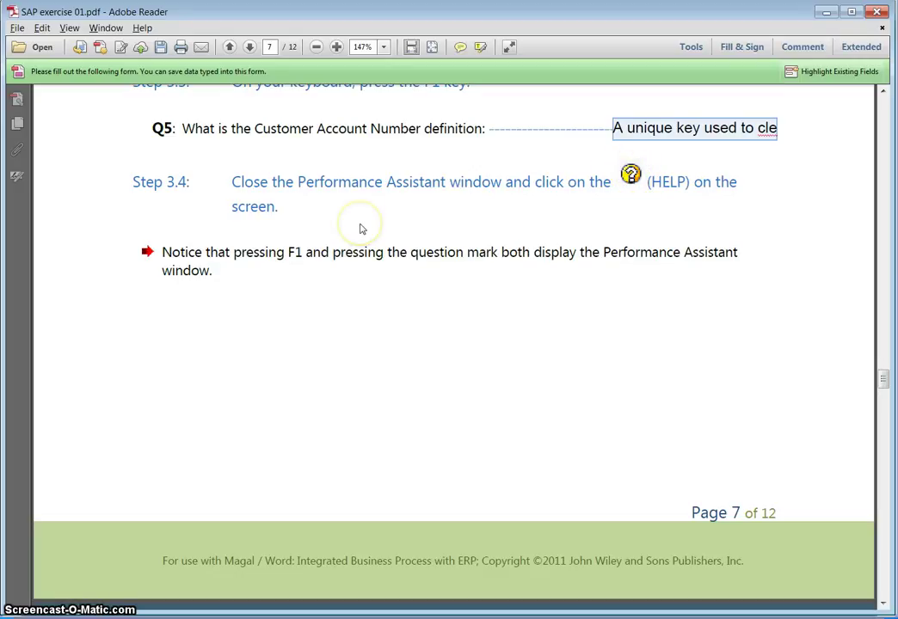
key(alt+Tab)
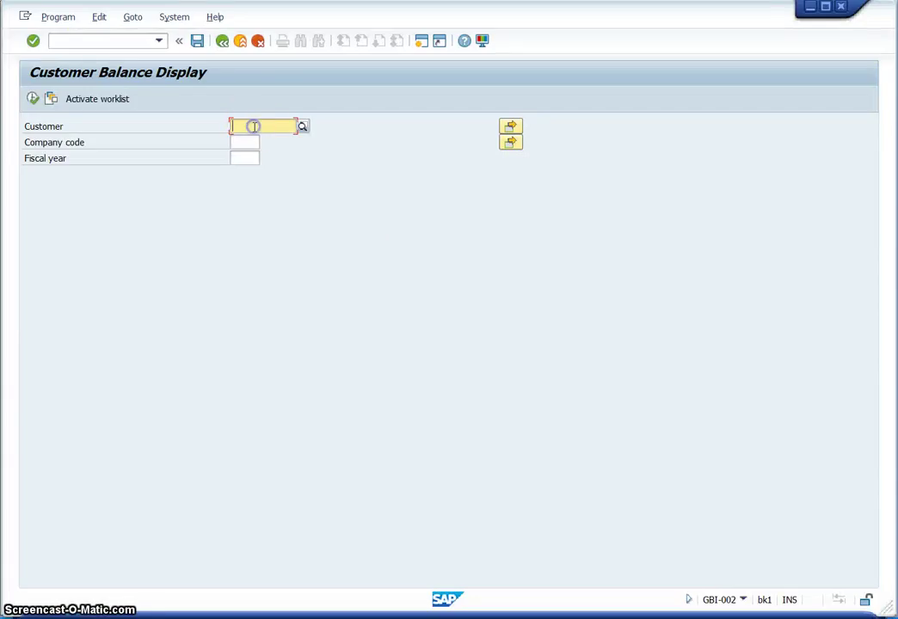
key(F1)
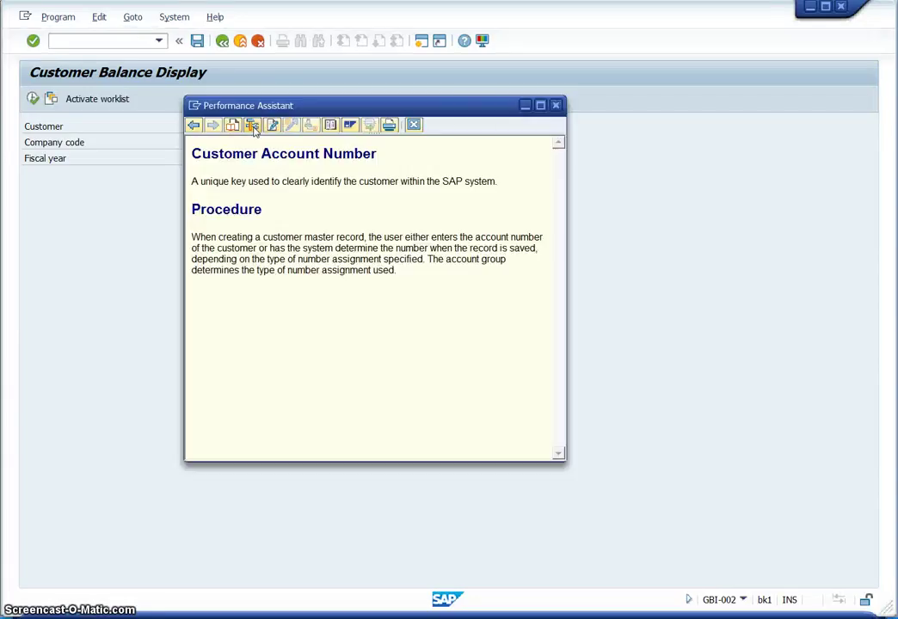
click(556, 106)
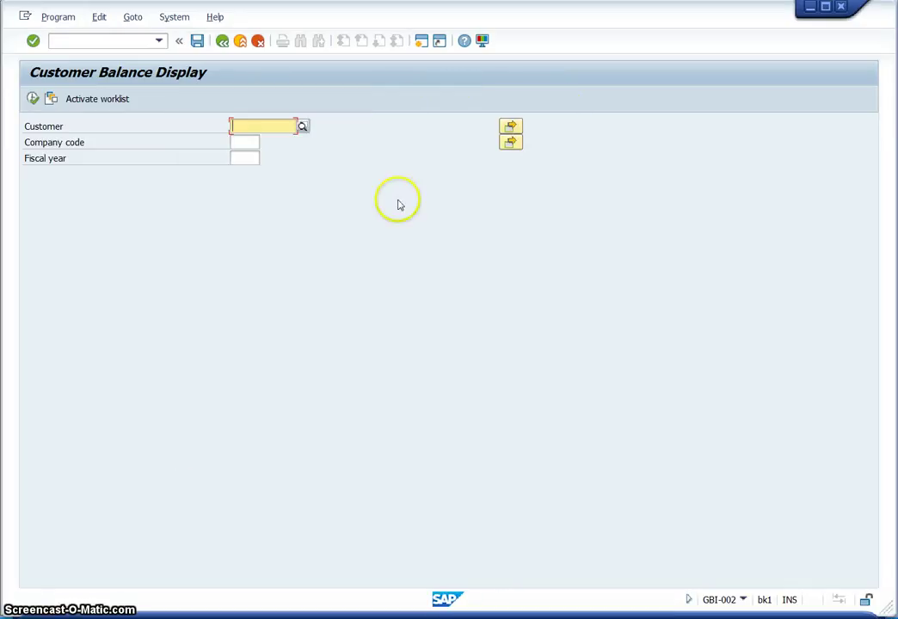
- Use the Help command on the Customer field to display its Performance Assistant text again, and close that window
click(464, 42)
click(464, 43)
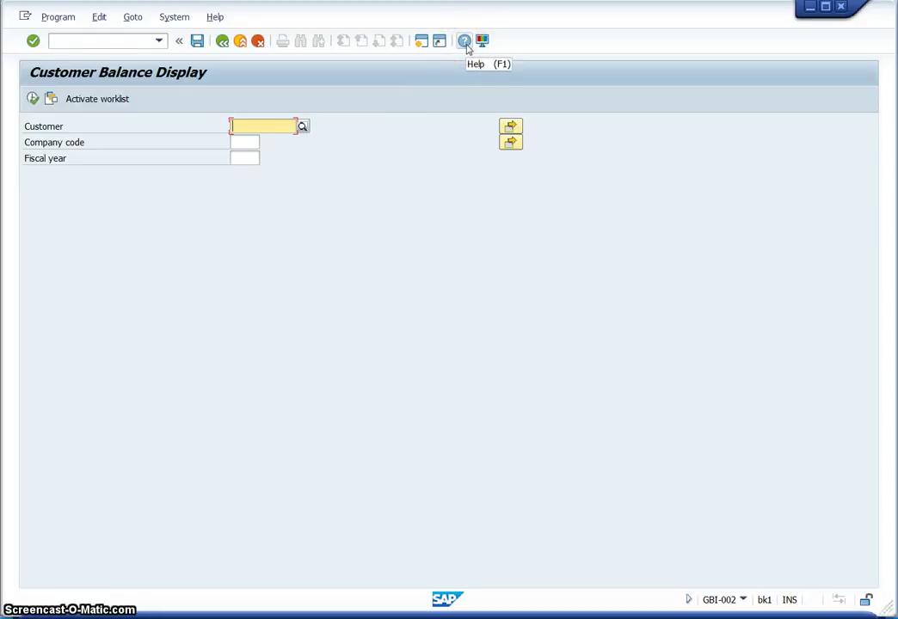
click(465, 43)
click(464, 42)
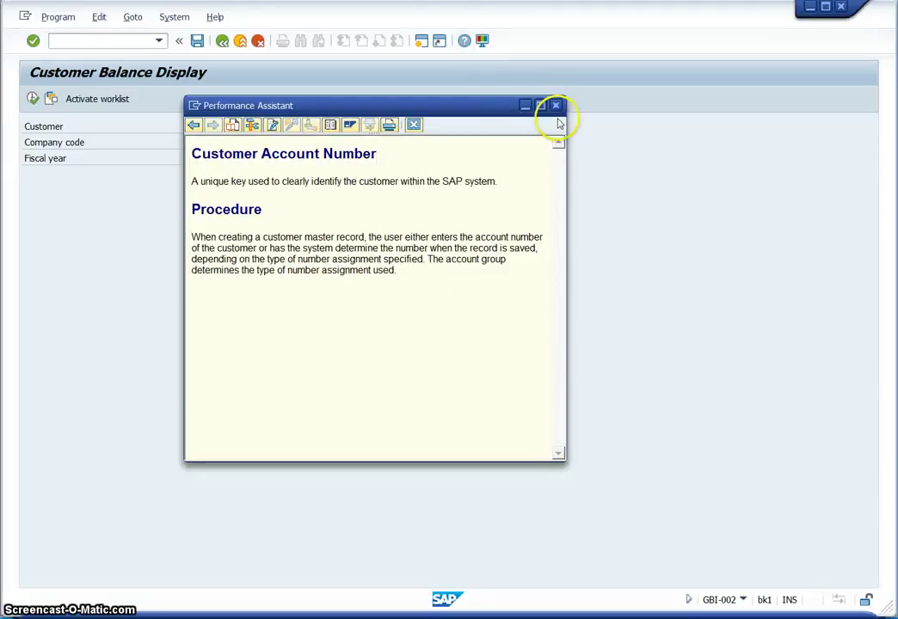
click(556, 106)
- Switch to the exercise PDF, review the step 3.4 note on F1 and Help, and read the Step 4 SAP Search Menu introduction
key(alt+Tab)
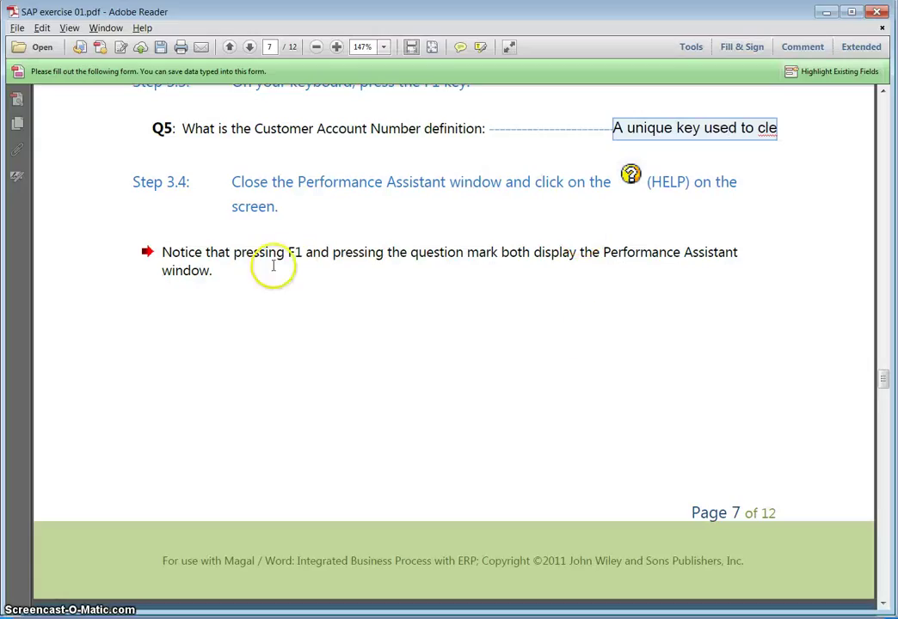
drag(233, 252, 329, 252)
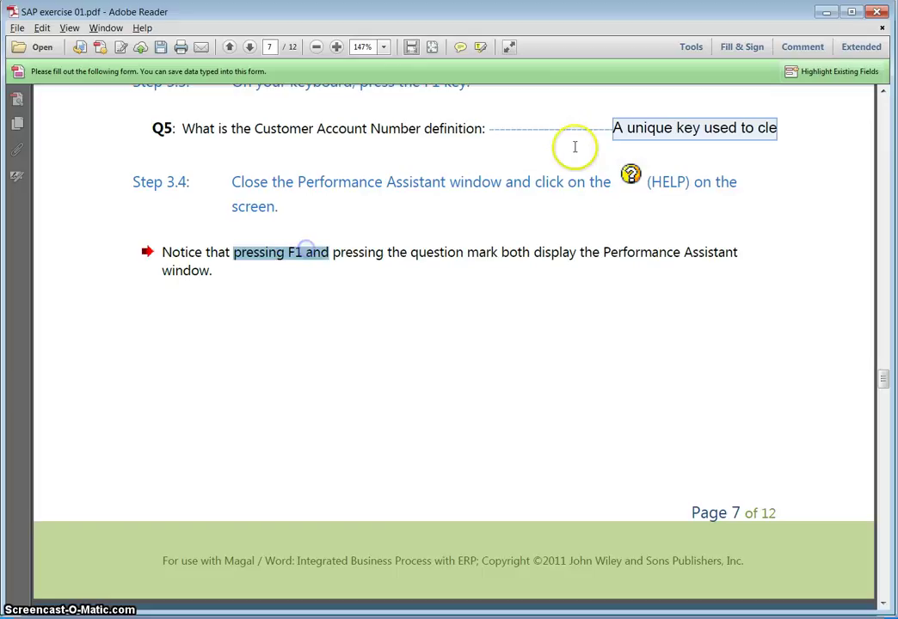
click(635, 176)
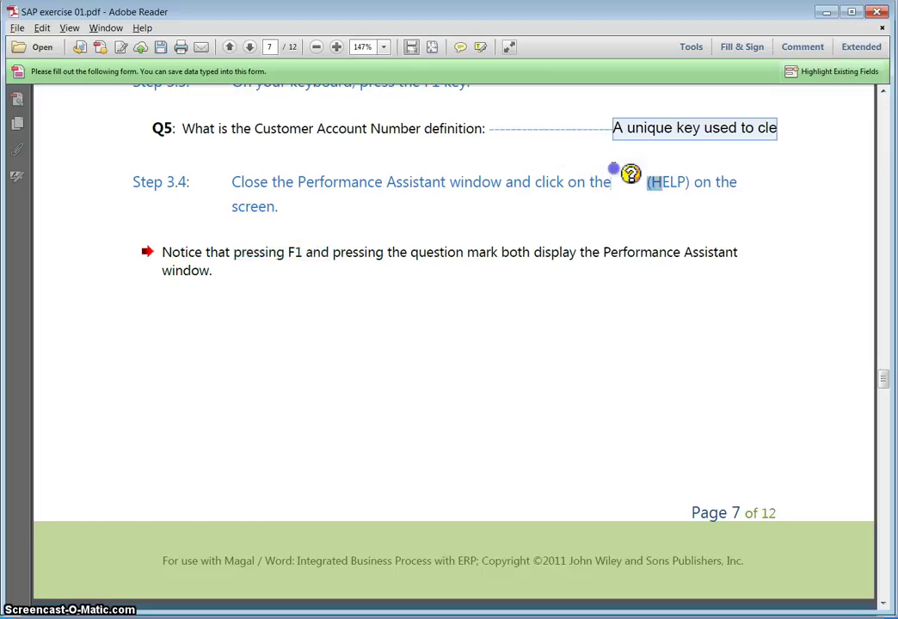
scroll(579, 316, down, 6)
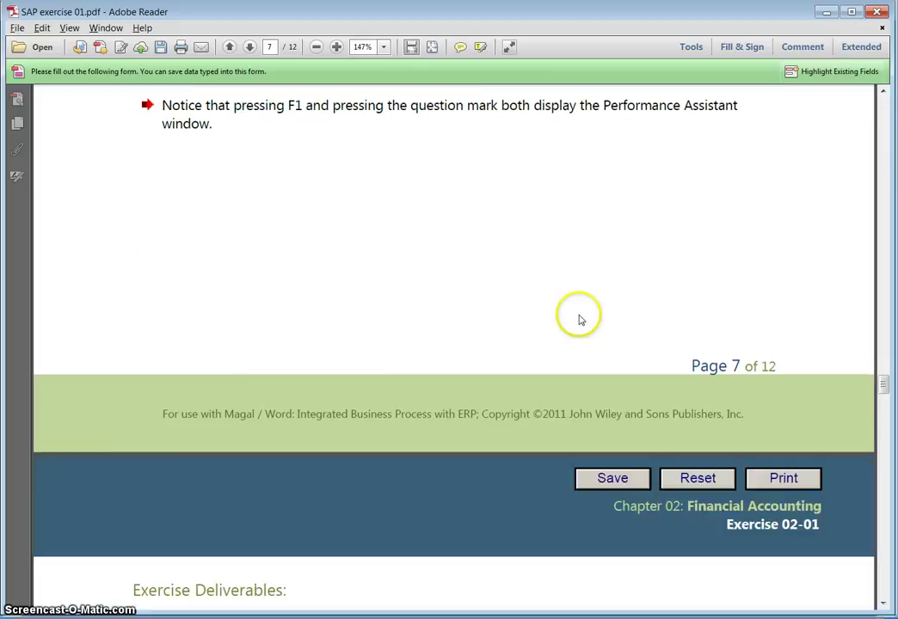
scroll(579, 316, down, 10)
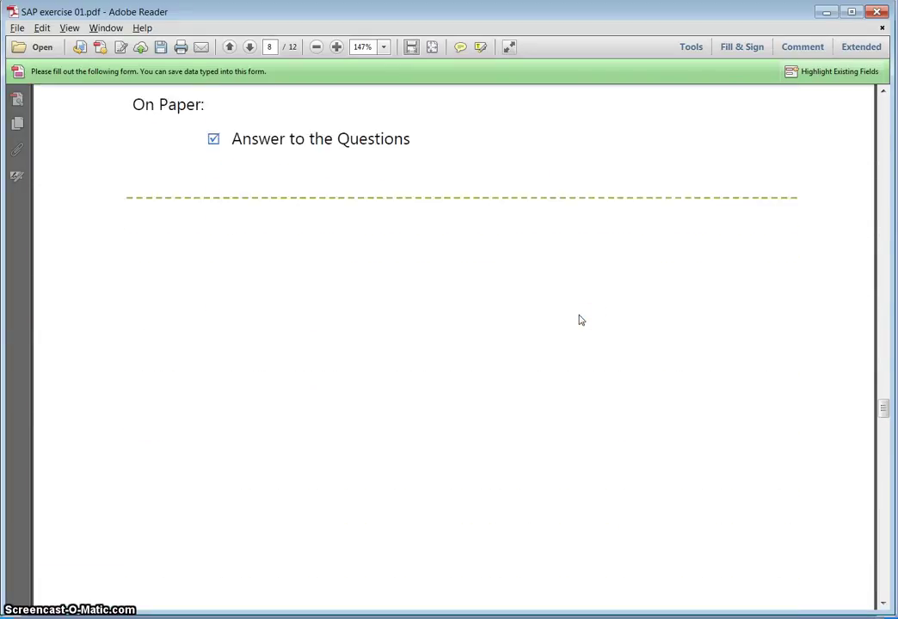
scroll(579, 316, down, 15)
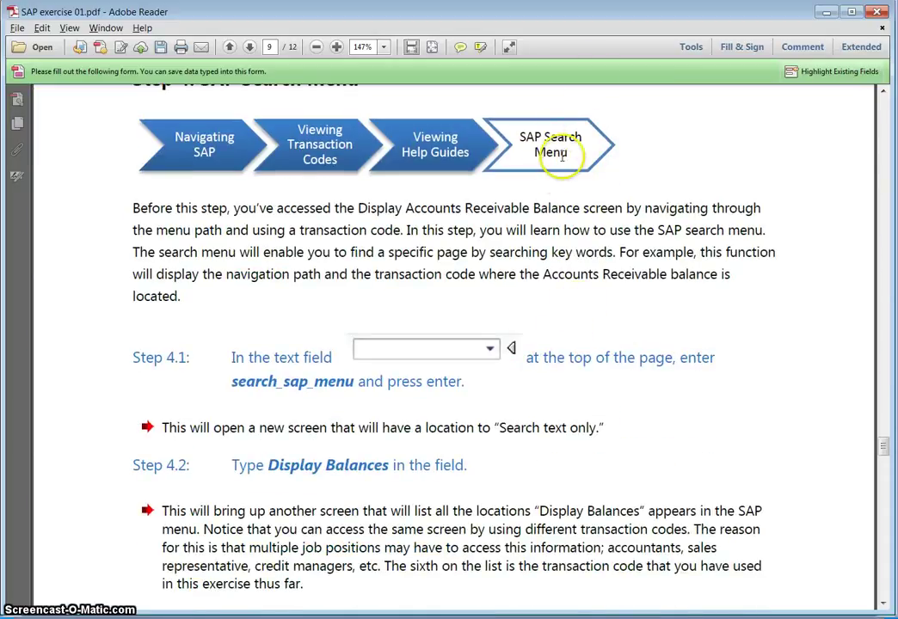
scroll(576, 283, down, 1)
scroll(575, 280, up, 1)
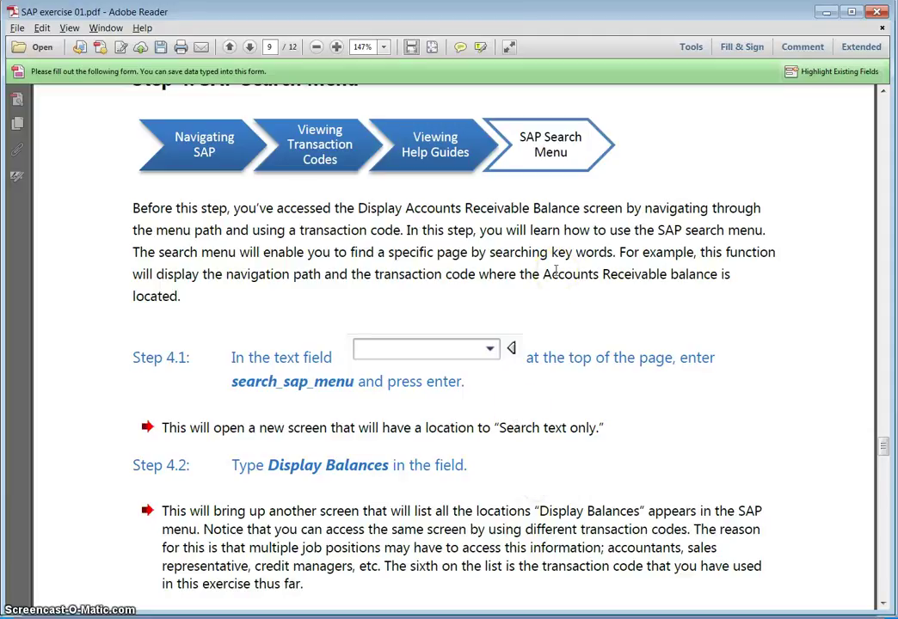
- Switch to SAP, exit Customer Balance Display to SAP Easy Access, and return to the exercise PDF
key(alt+Tab)
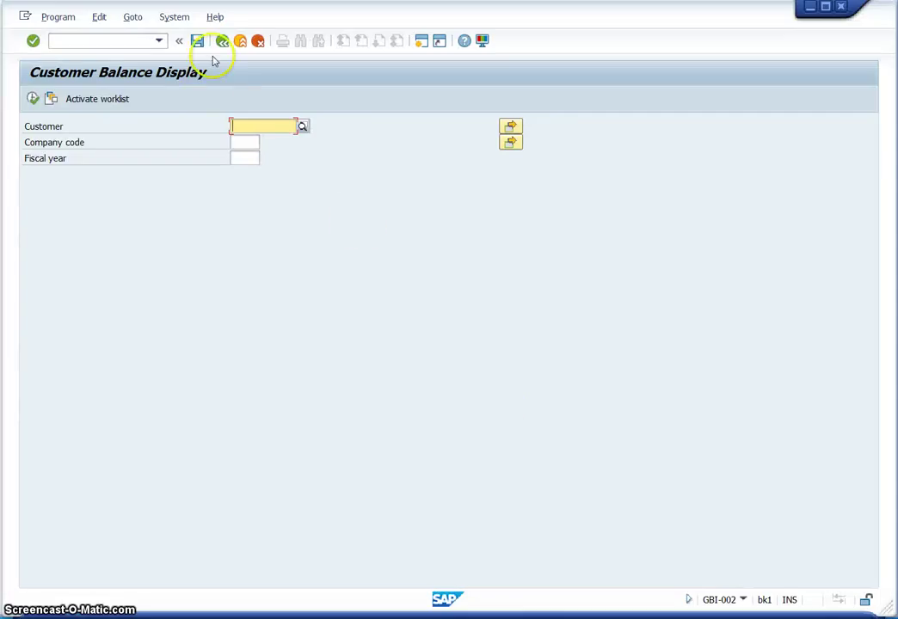
click(244, 45)
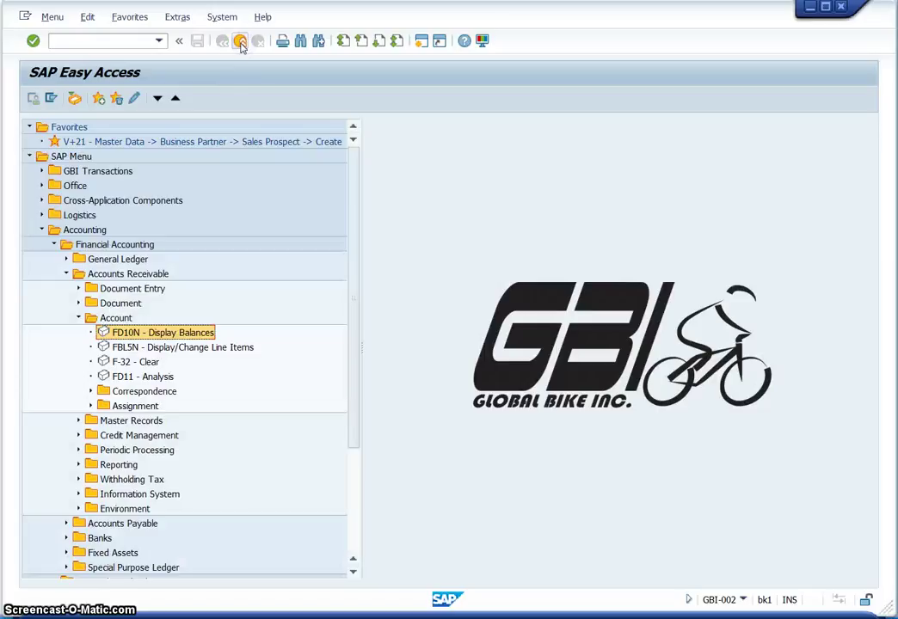
key(alt+Tab)
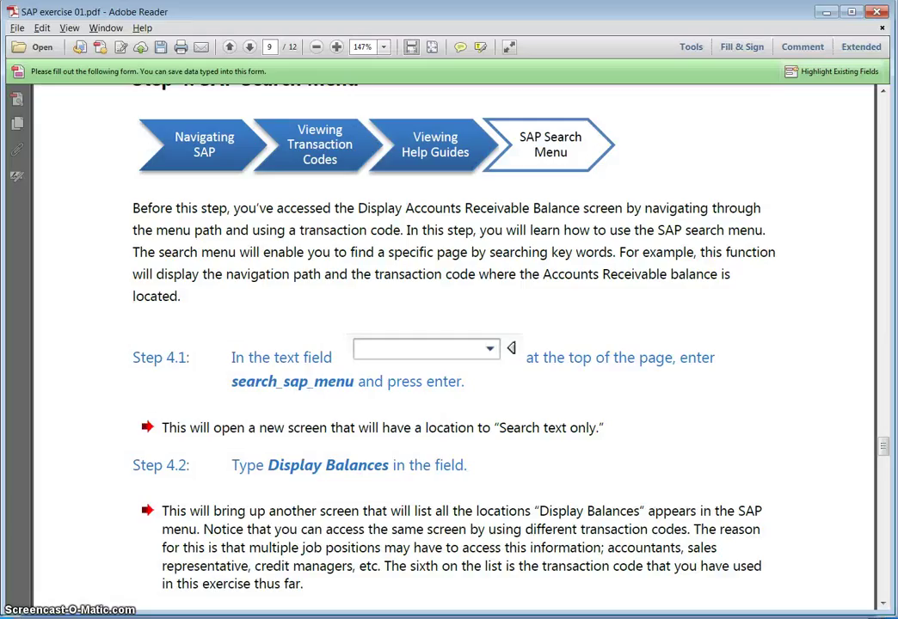
- Read step 4.1 in the exercise PDF and copy its command search_sap_menu
scroll(541, 279, down, 3)
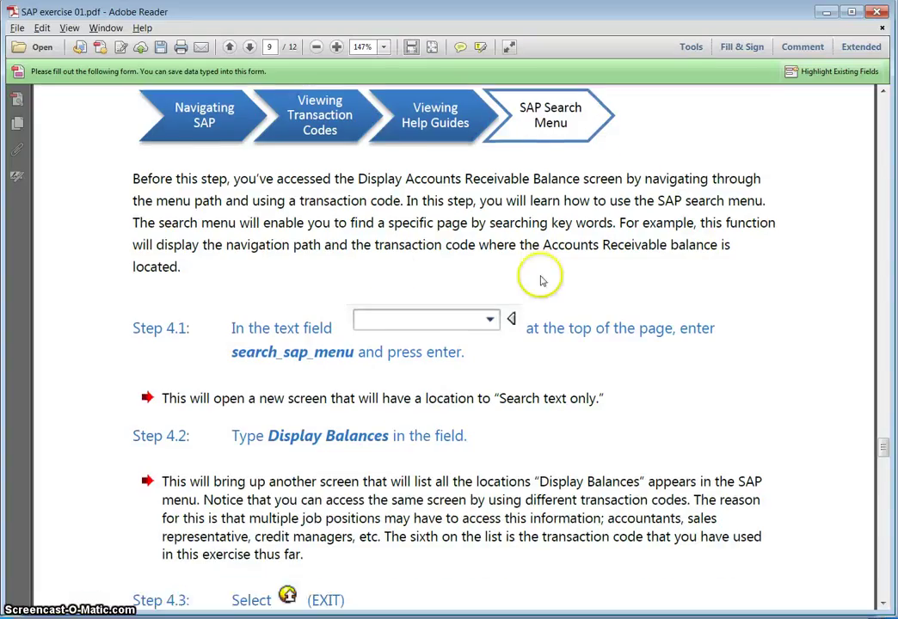
scroll(540, 273, down, 1)
scroll(541, 278, down, 1)
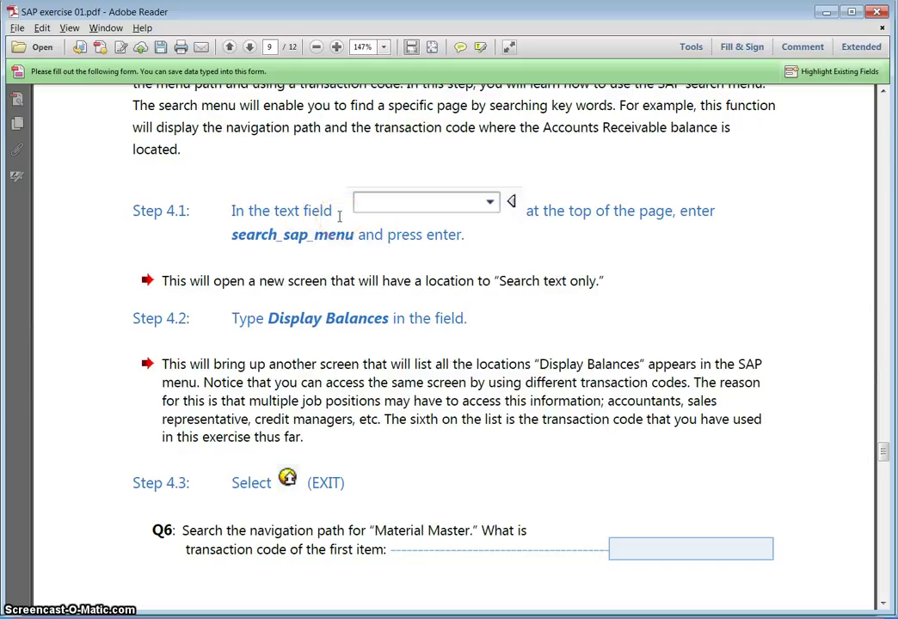
click(235, 235)
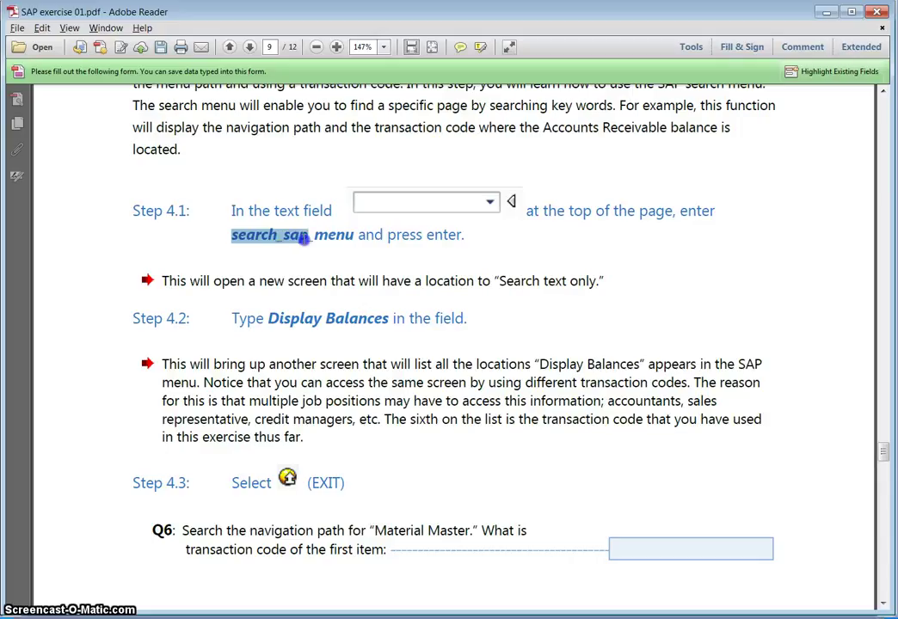
drag(340, 234, 354, 235)
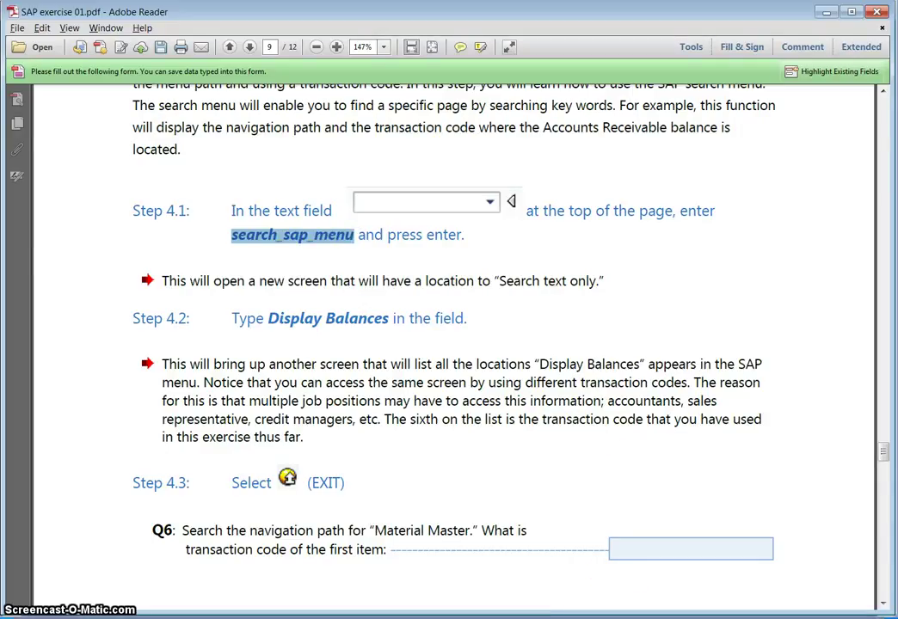
- Switch to the SAP Easy Access session and run the command search_sap_menu to bring up the search text entry dialog
mouse_move(430, 615)
click(441, 582)
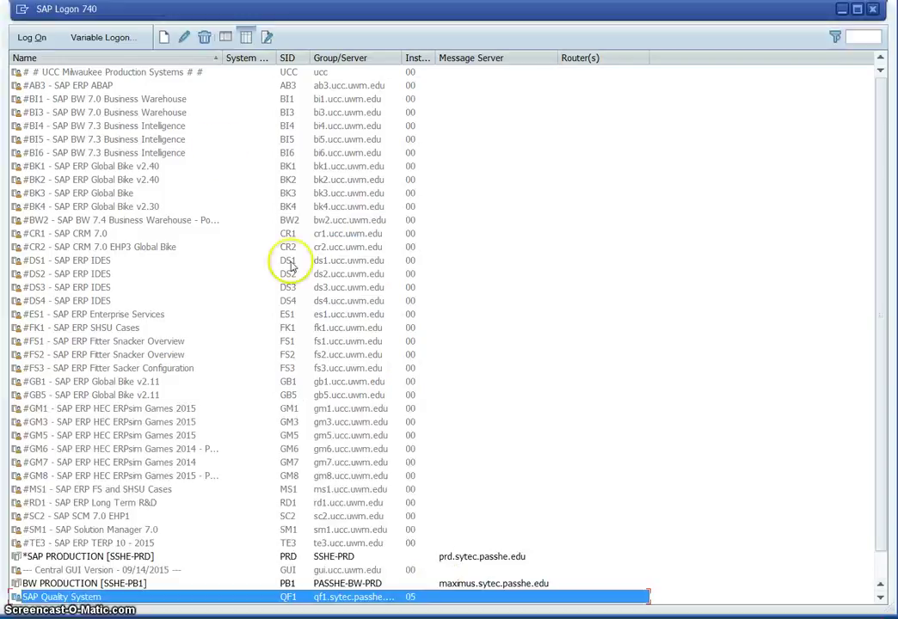
click(444, 605)
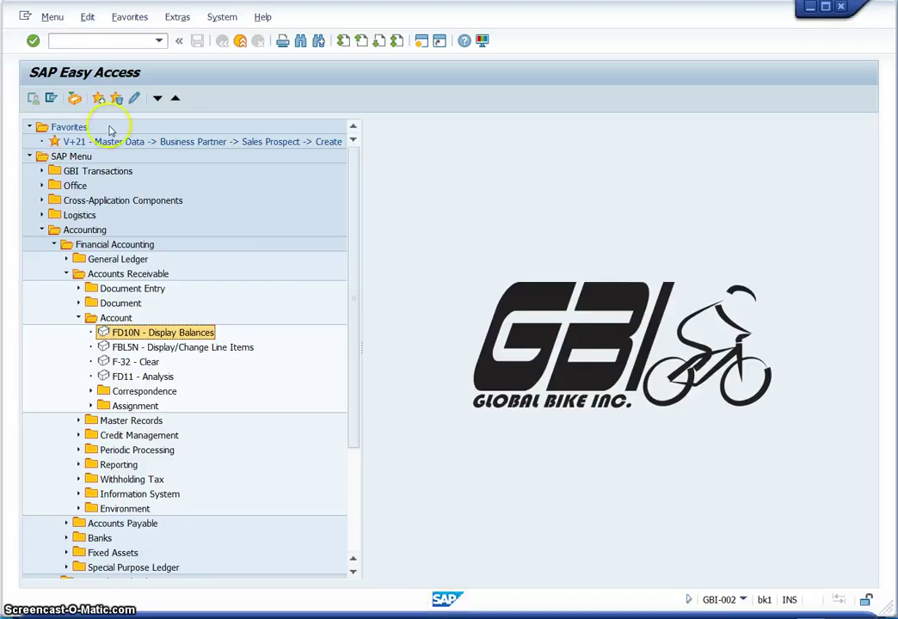
click(108, 43)
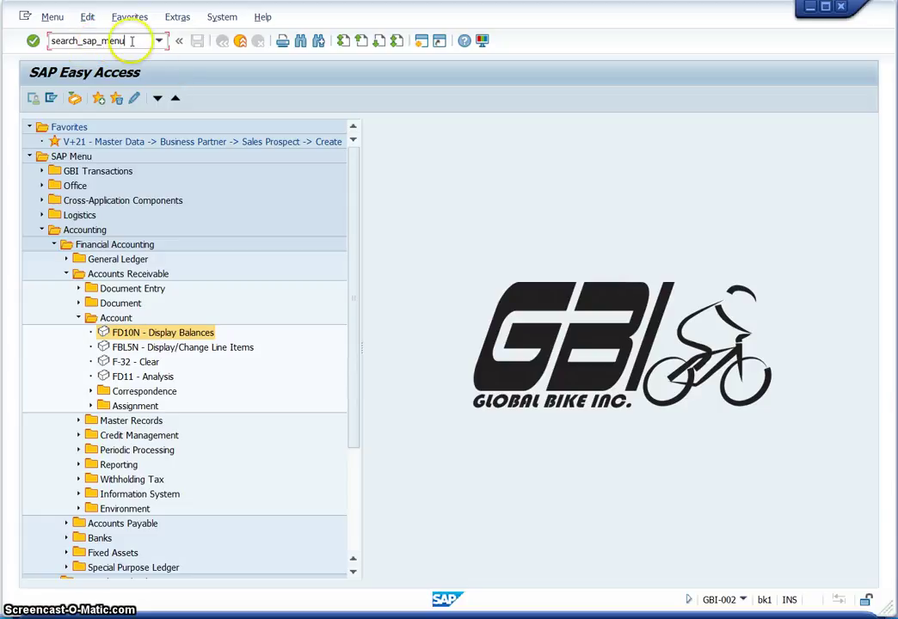
key(Return)
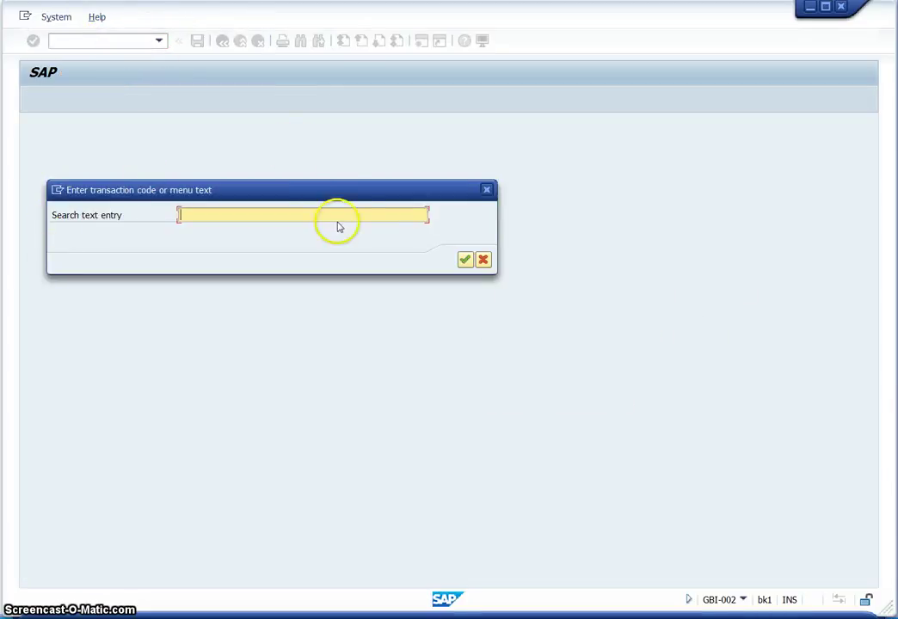
click(345, 196)
drag(345, 196, 392, 191)
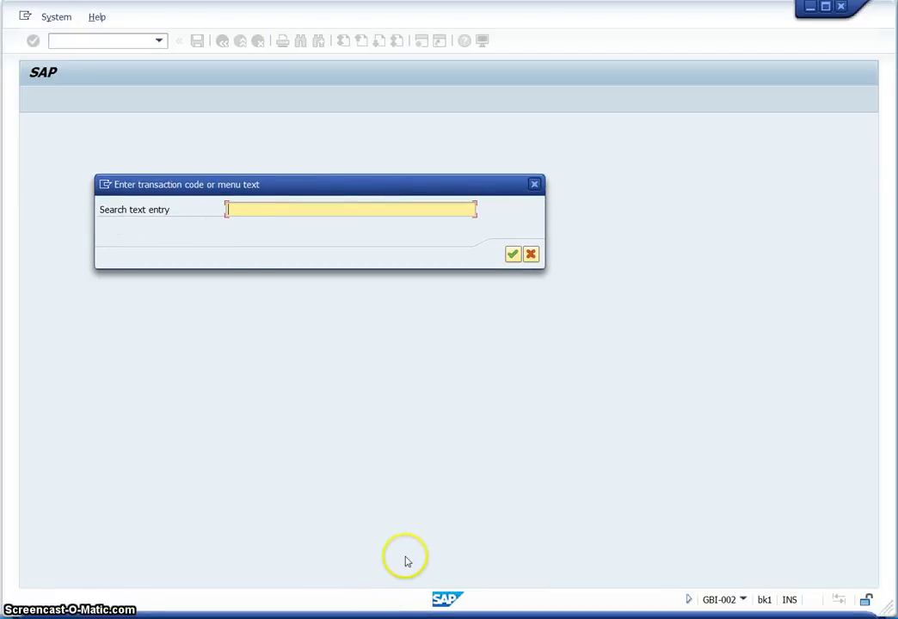
- Switch to the exercise PDF and copy the search text "Display Balances" from step 4.2
key(alt+Tab)
key(alt+Tab)
key(Tab)
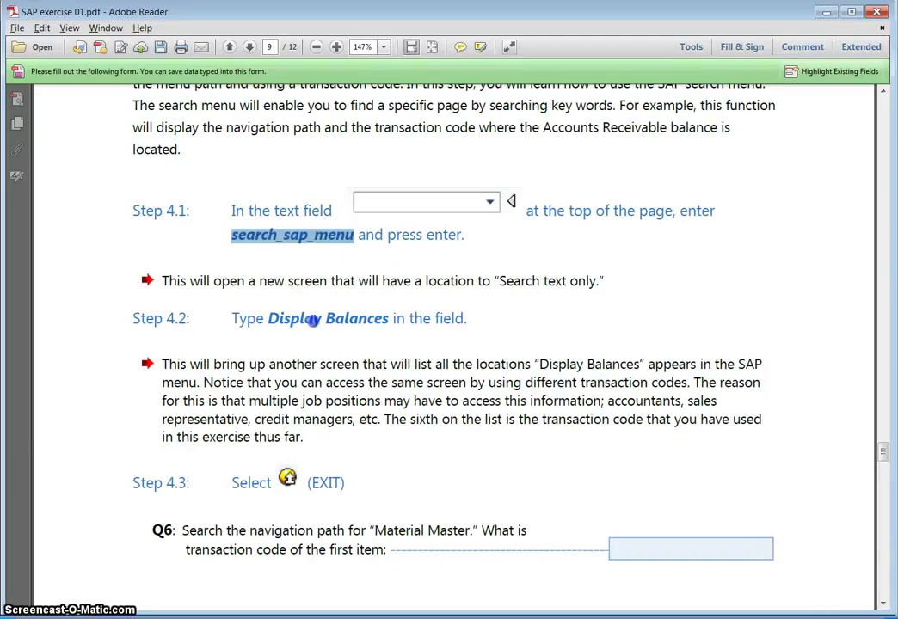
drag(313, 320, 357, 320)
key(ctrl+c)
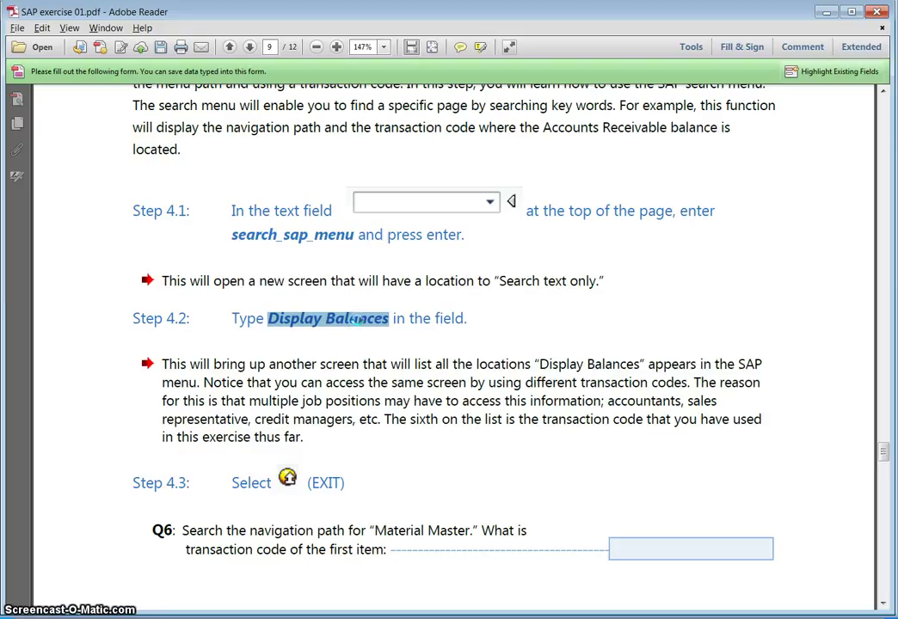
- Switch back to SAP, search the SAP menu for "Display Balances", and look through the listed transaction codes
key(alt+Tab)
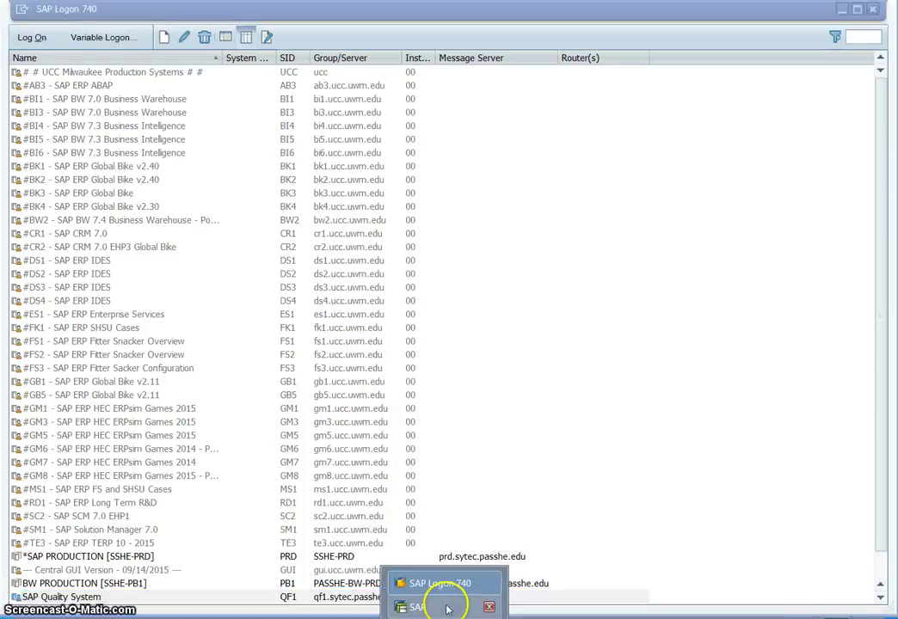
click(447, 608)
key(ctrl+v)
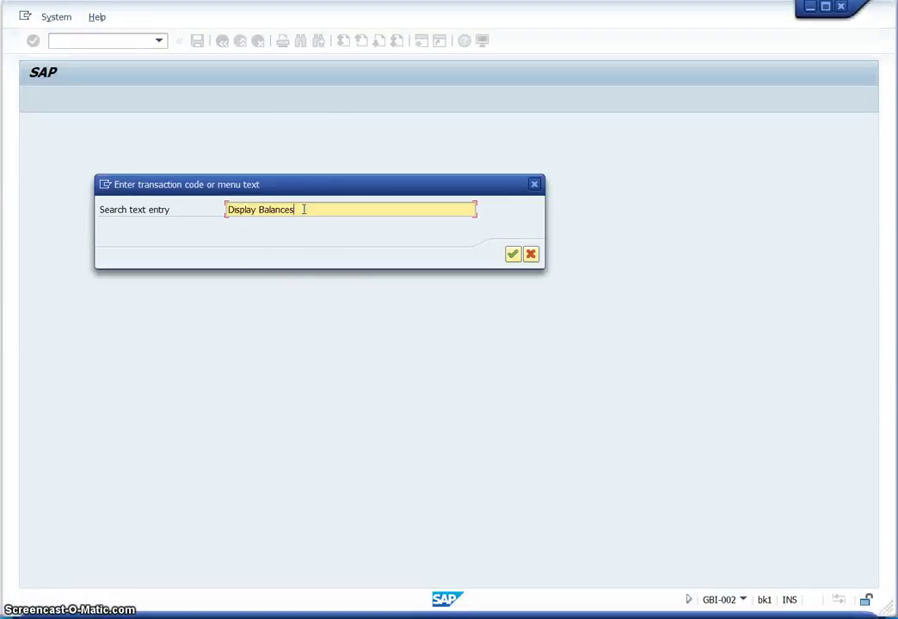
click(512, 256)
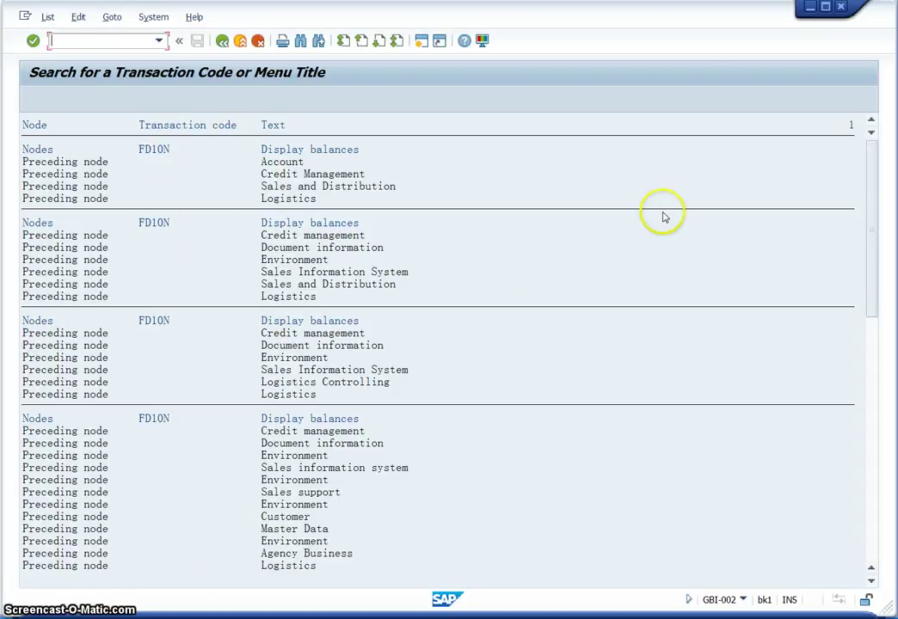
drag(875, 316, 872, 241)
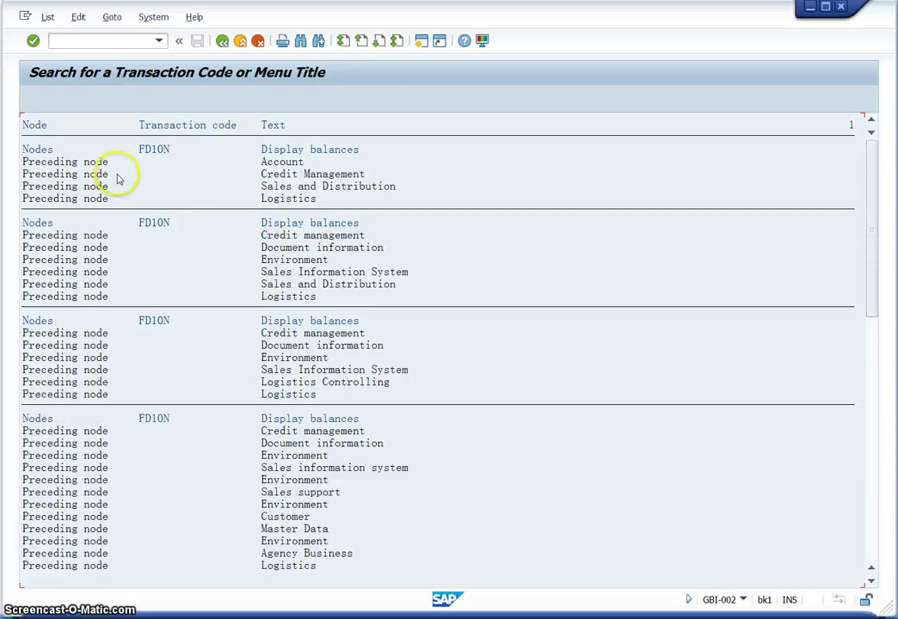